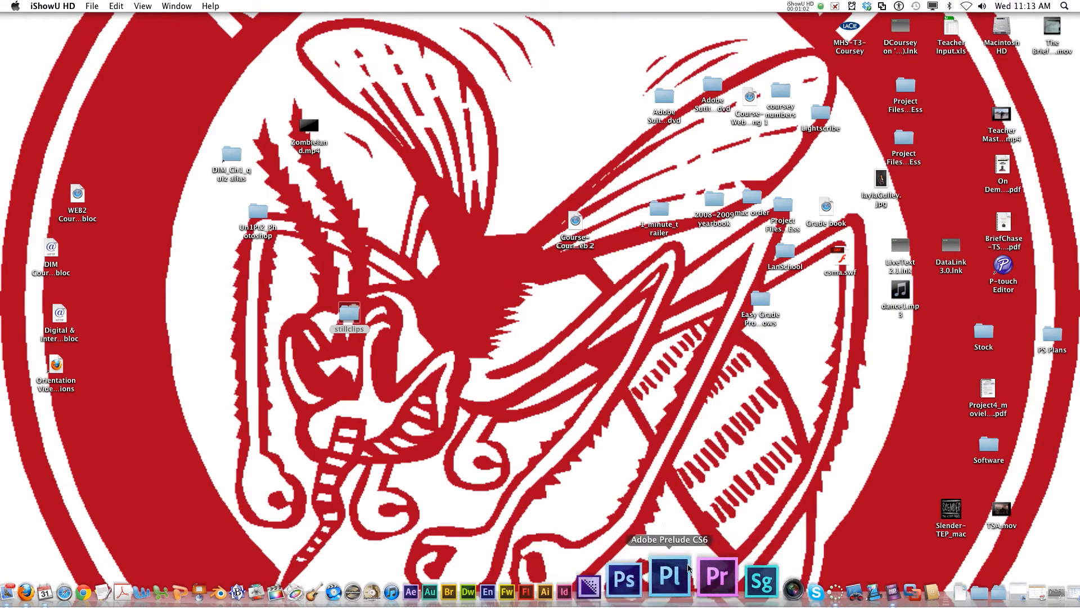
- Launch Adobe Premiere Pro CS6 and move its welcome window clear of the stillclips folder on the desktop
{"action": "left_click", "coordinate": [701, 584]}
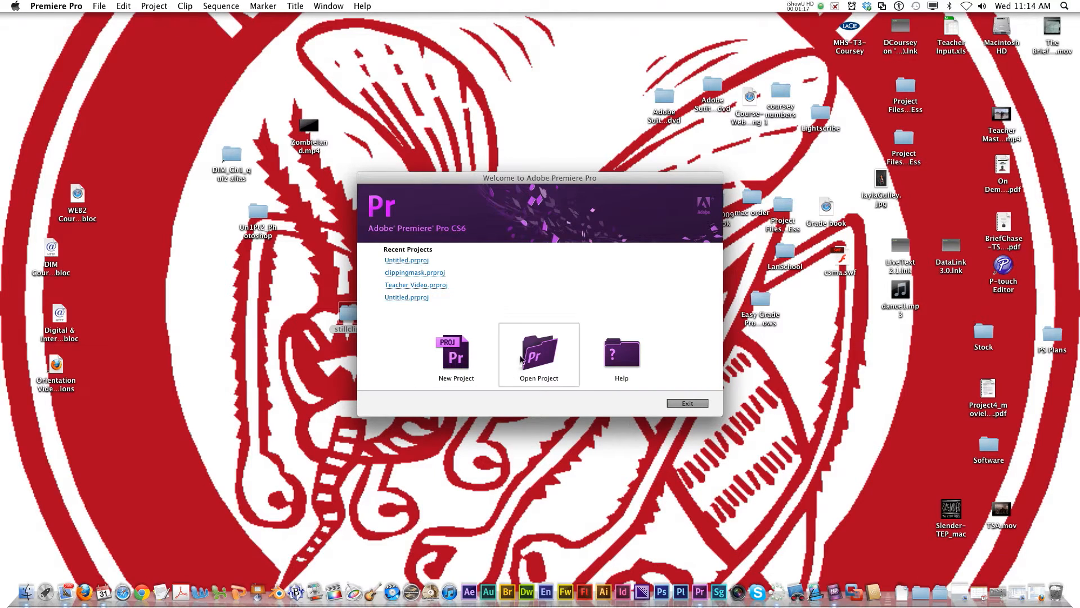
{"action": "left_click_drag", "start_coordinate": [637, 181], "coordinate": [704, 264]}
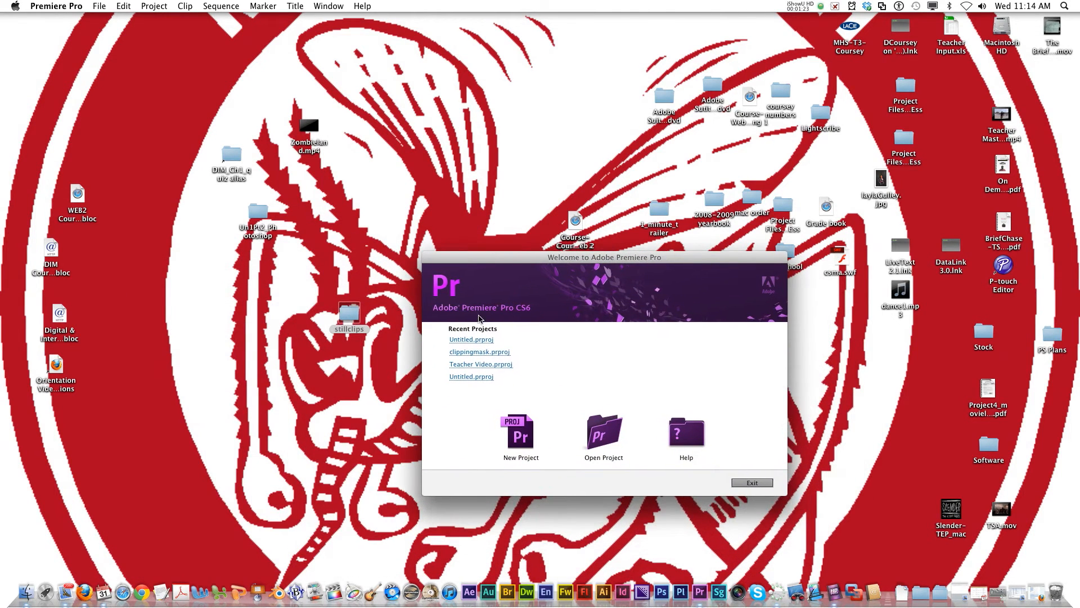
- Open the stillclips folder on the desktop and preview its images and the Summertime Blues audio file
{"action": "double_click", "coordinate": [351, 318]}
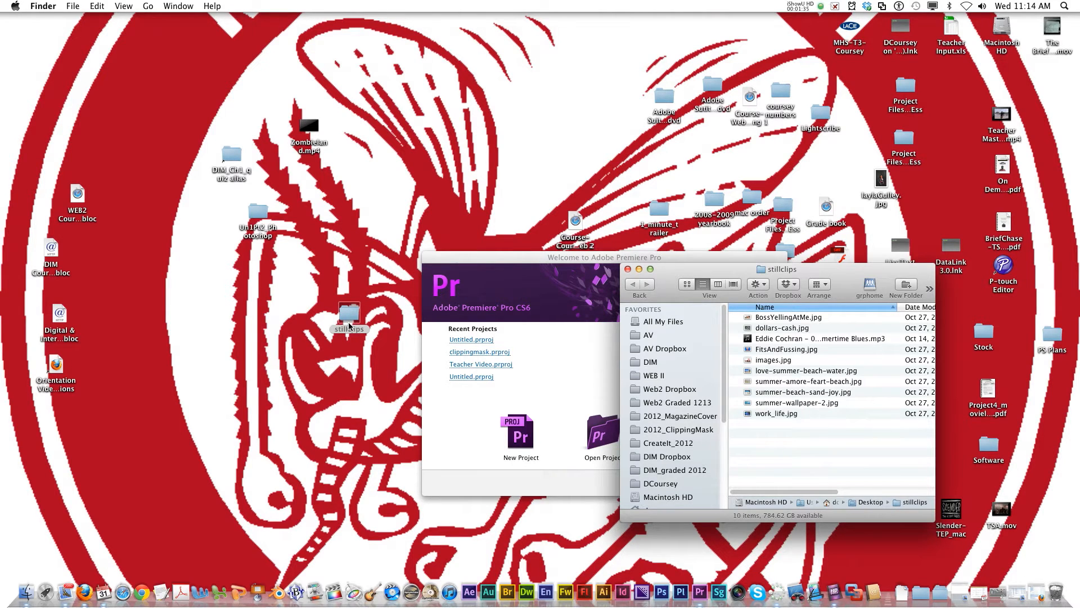
{"action": "left_click", "coordinate": [775, 319]}
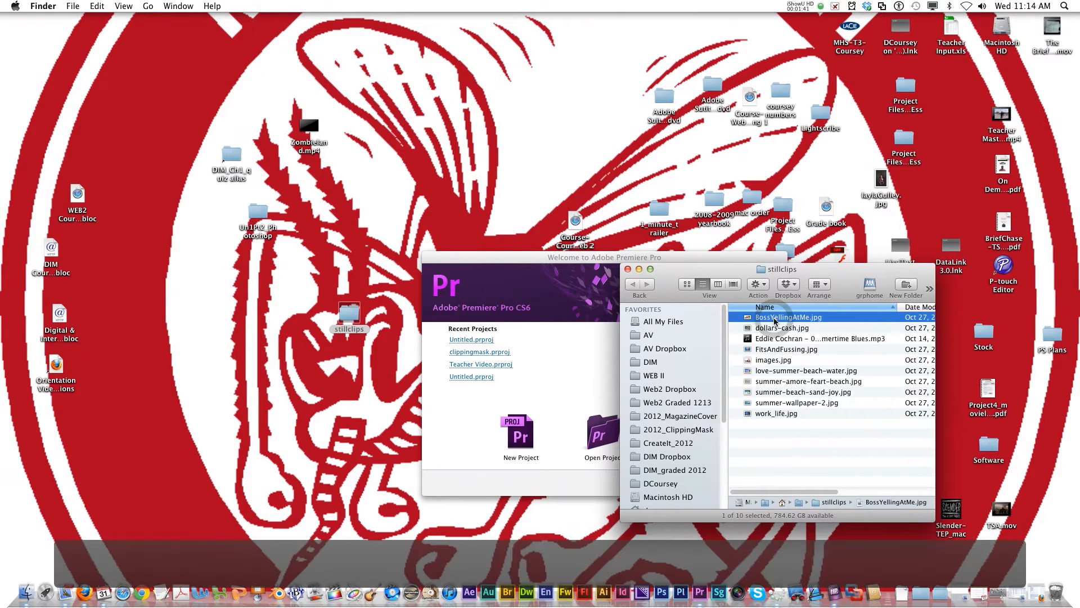
{"action": "key", "text": "space"}
{"action": "key", "text": "Down"}
{"action": "key", "text": "Down"}
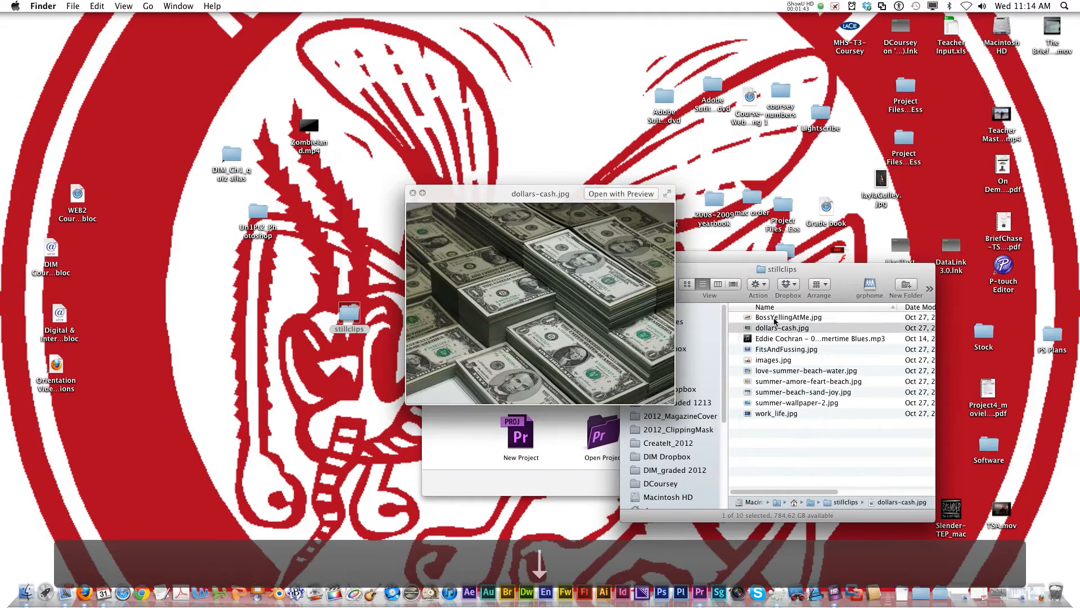
{"action": "key", "text": "Down"}
{"action": "key", "text": "Down"}
{"action": "key", "text": "Down"}
{"action": "key", "text": "Down"}
{"action": "key", "text": "Down"}
{"action": "key", "text": "Down"}
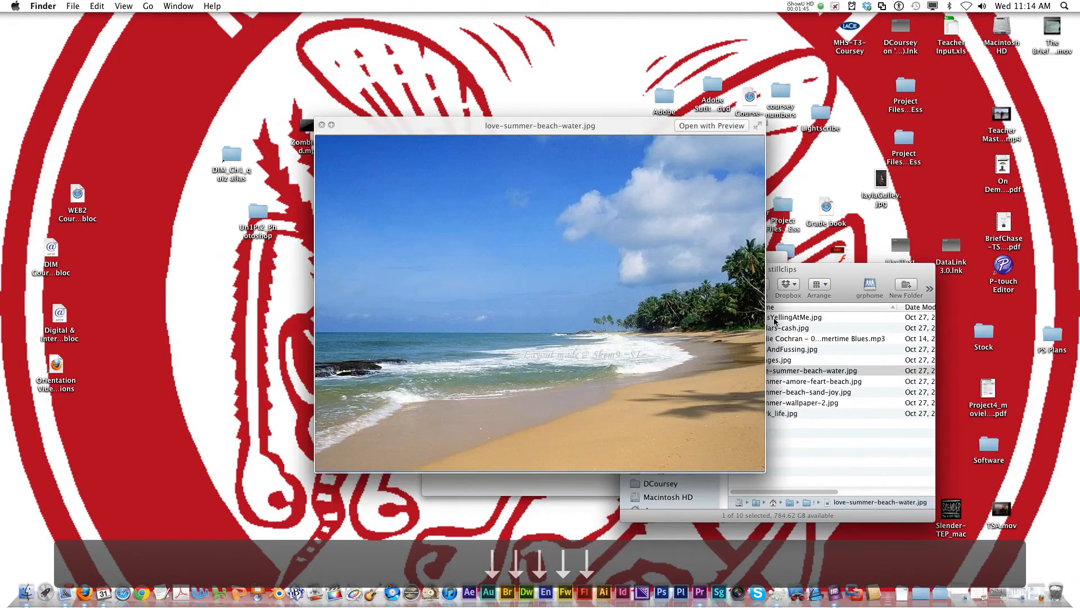
{"action": "key", "text": "Down"}
{"action": "key", "text": "Up"}
{"action": "key", "text": "Up"}
{"action": "key", "text": "Up"}
{"action": "key", "text": "Up"}
{"action": "key", "text": "Up"}
{"action": "key", "text": "Up"}
{"action": "key", "text": "Up"}
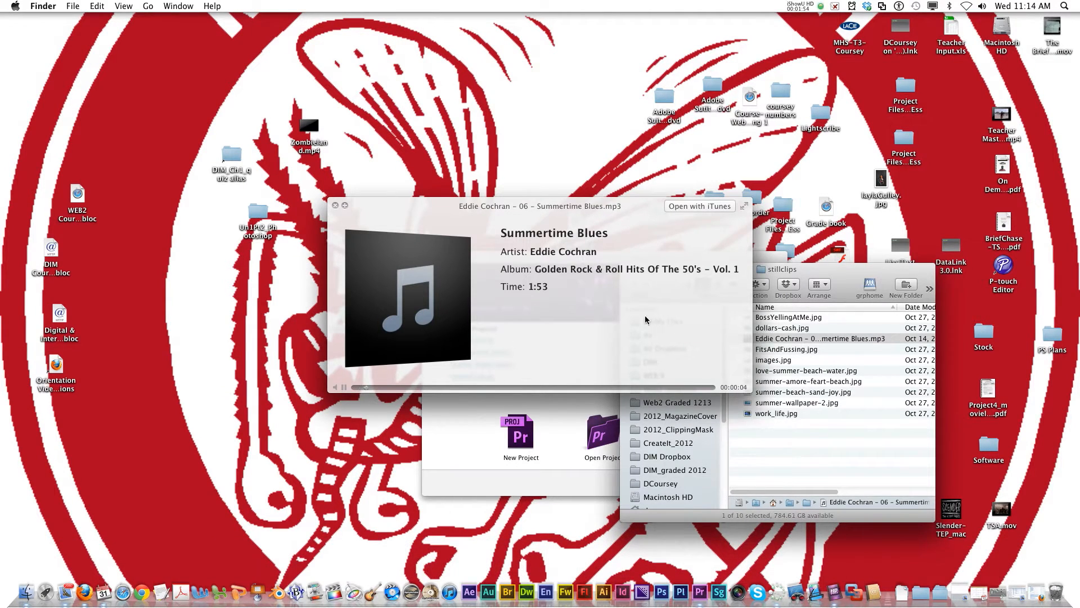
{"action": "key", "text": "space"}
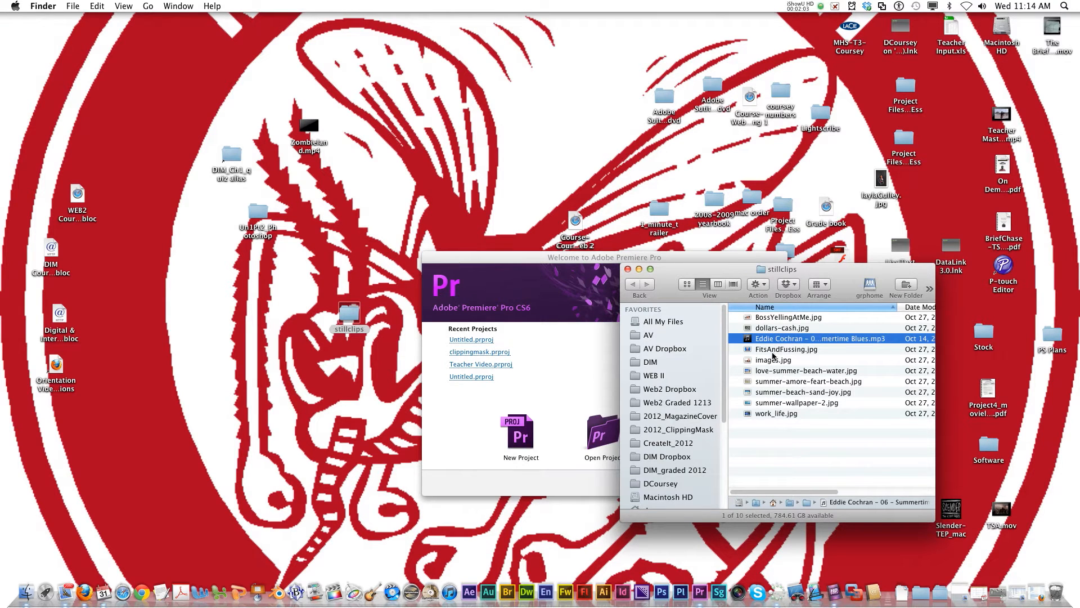
- Start a new Premiere Pro project and name it stillclips
{"action": "left_click_drag", "start_coordinate": [549, 266], "coordinate": [469, 263]}
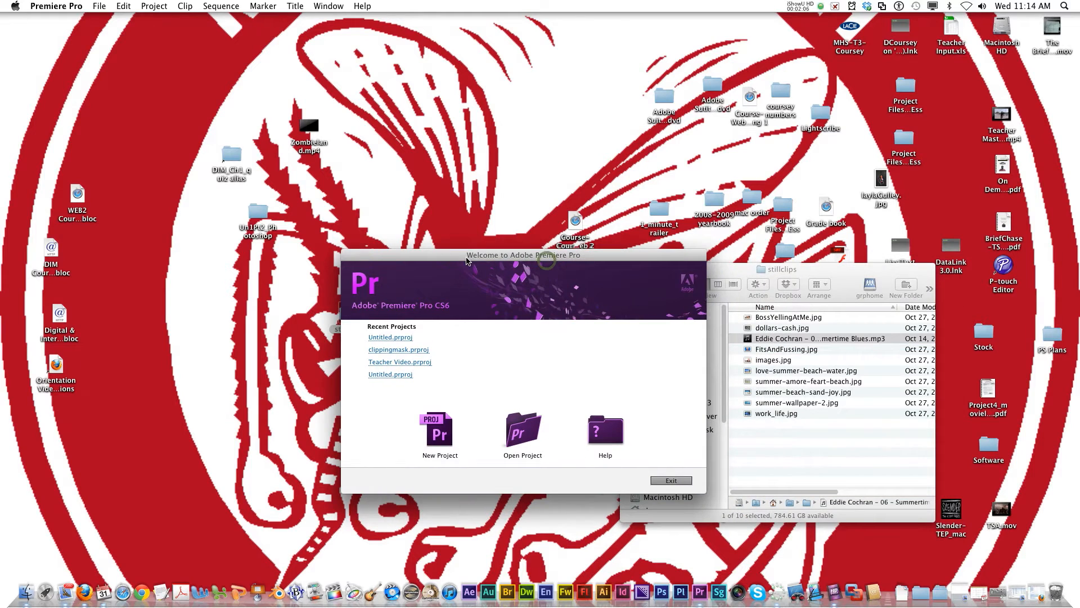
{"action": "left_click", "coordinate": [442, 433]}
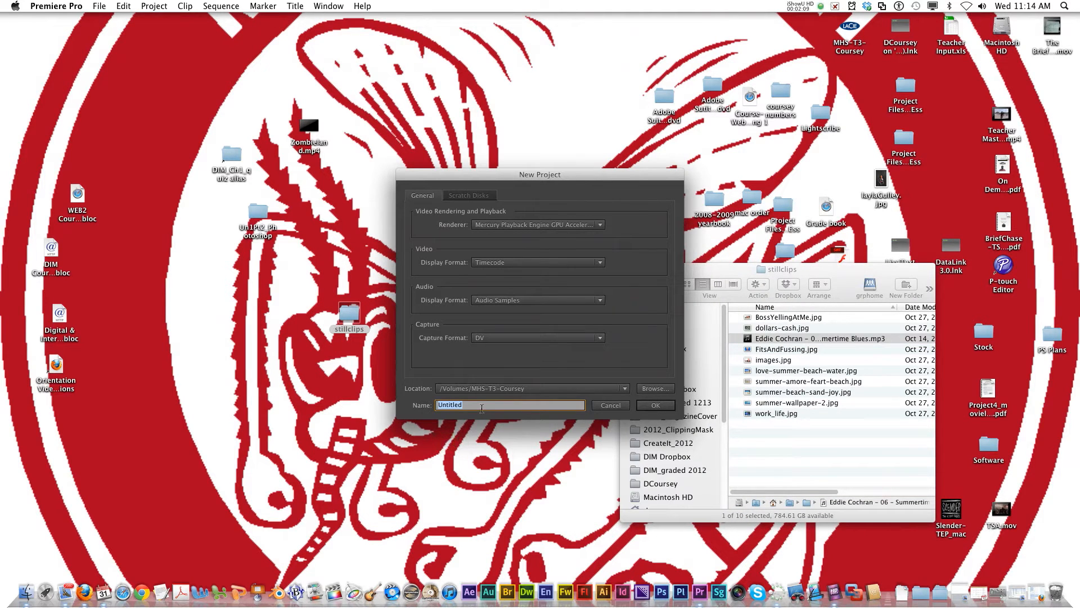
{"action": "type", "text": "stillc"}
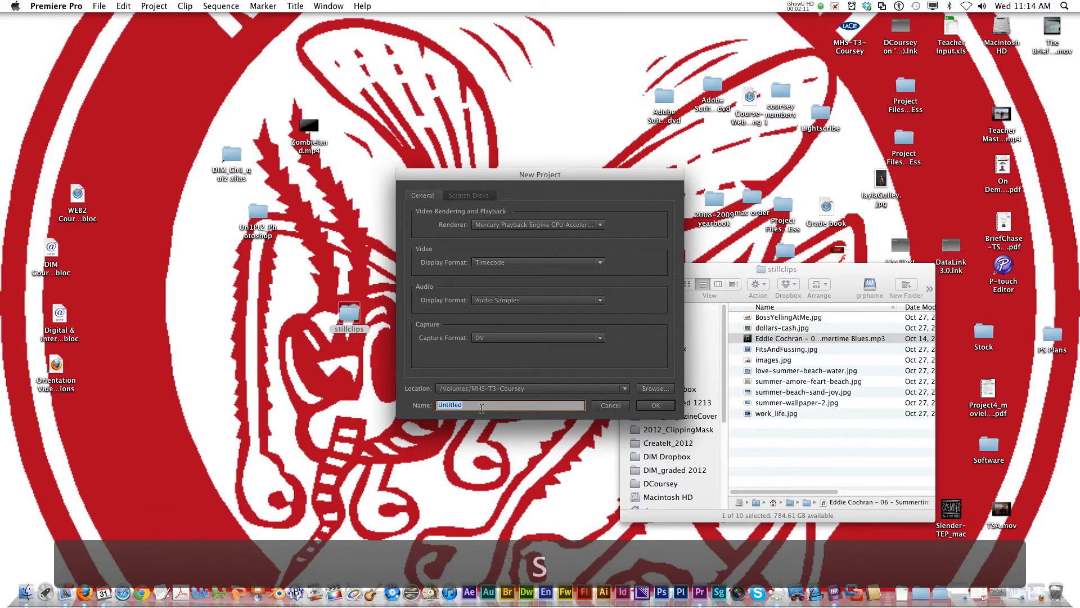
{"action": "type", "text": "lips"}
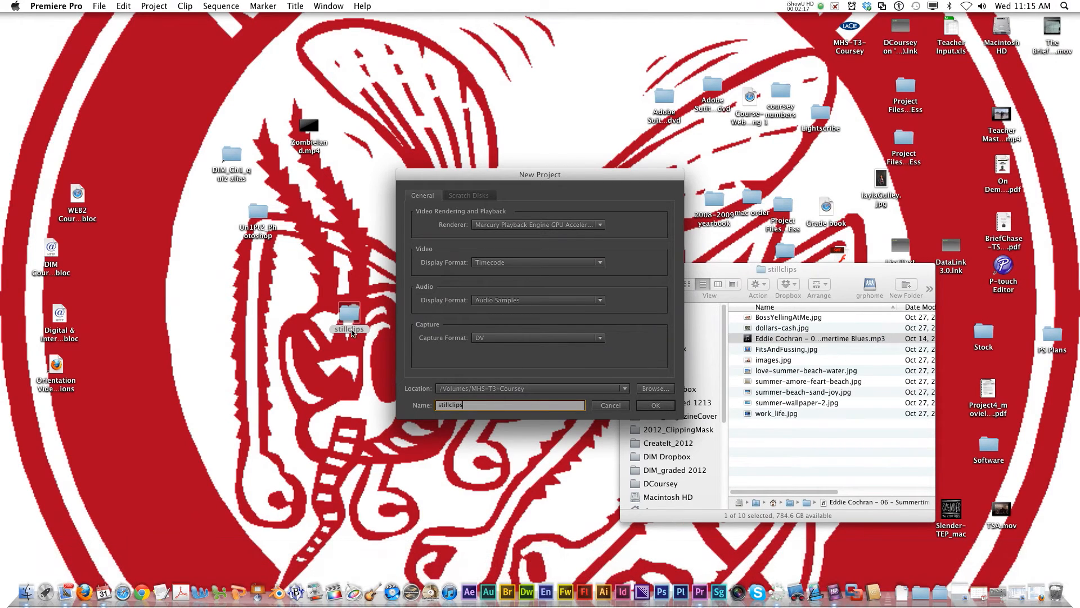
- Set the project location to the stillclips folder on the Desktop, keeping DV as the capture format
{"action": "left_click", "coordinate": [650, 391]}
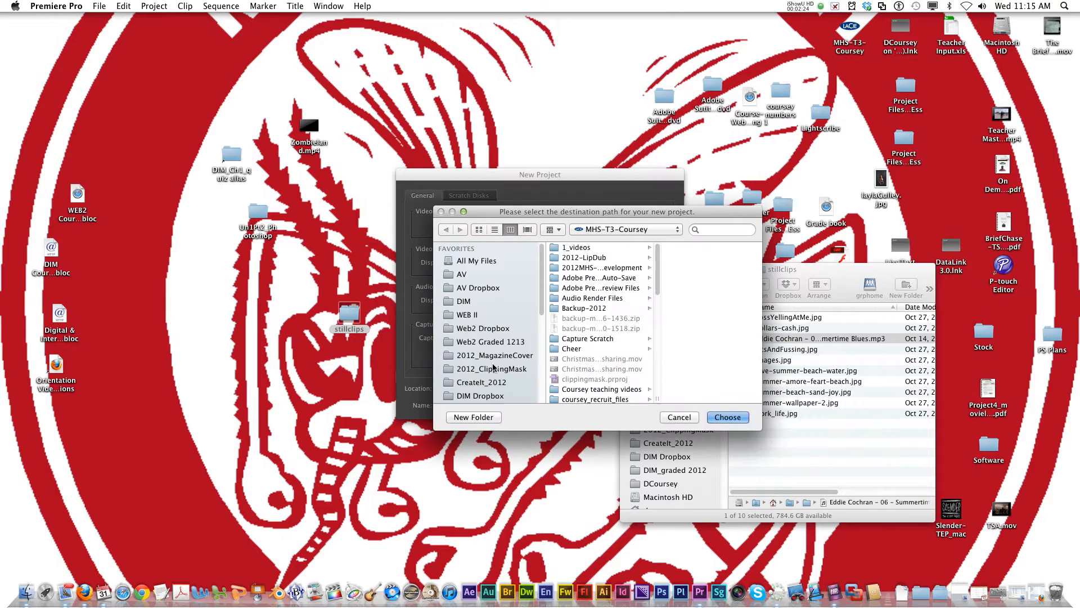
{"action": "scroll", "coordinate": [482, 338], "scroll_direction": "down", "scroll_amount": 5}
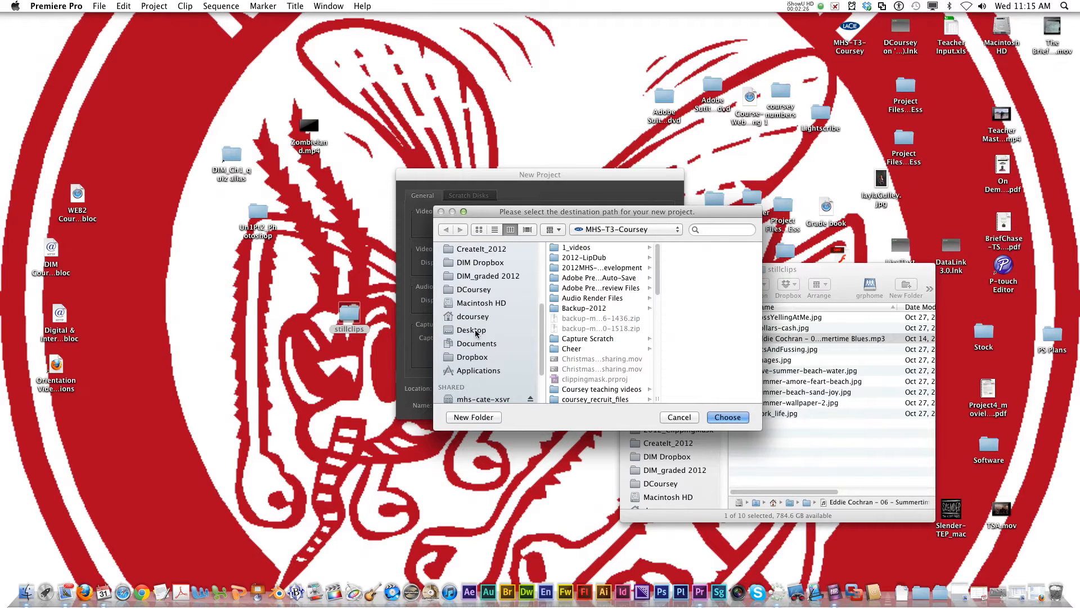
{"action": "left_click", "coordinate": [472, 330]}
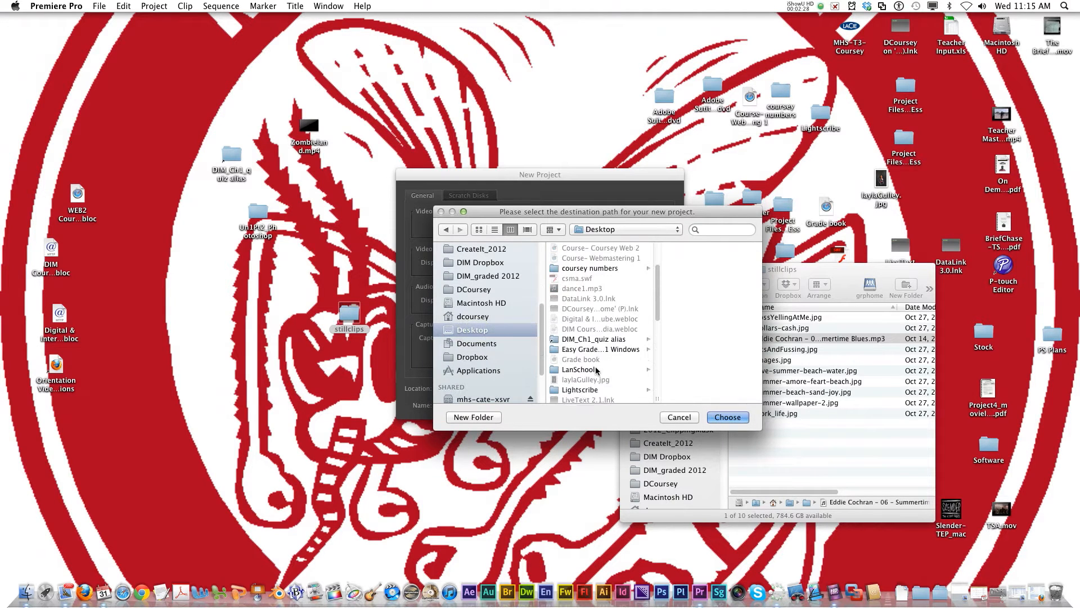
{"action": "scroll", "coordinate": [597, 363], "scroll_direction": "down", "scroll_amount": 8}
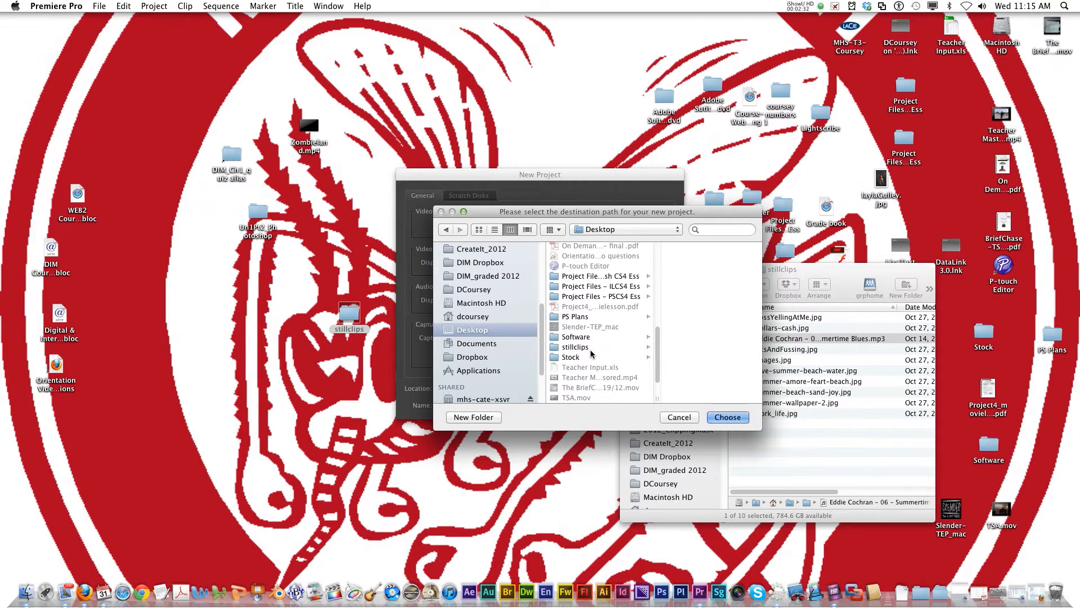
{"action": "left_click", "coordinate": [590, 348]}
{"action": "left_click", "coordinate": [733, 418]}
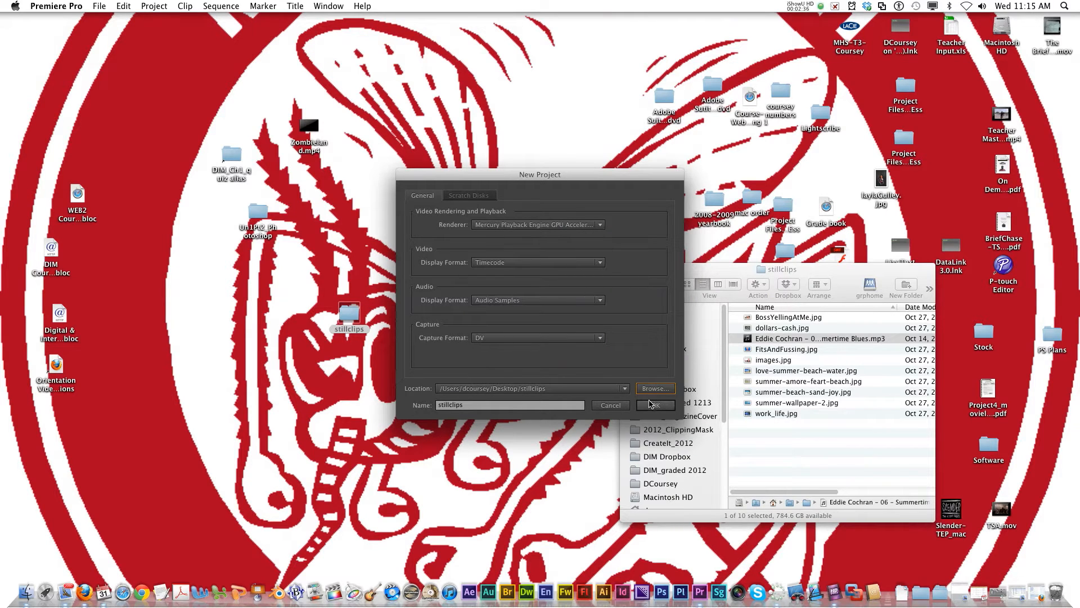
{"action": "left_click", "coordinate": [601, 338]}
{"action": "left_click", "coordinate": [618, 345]}
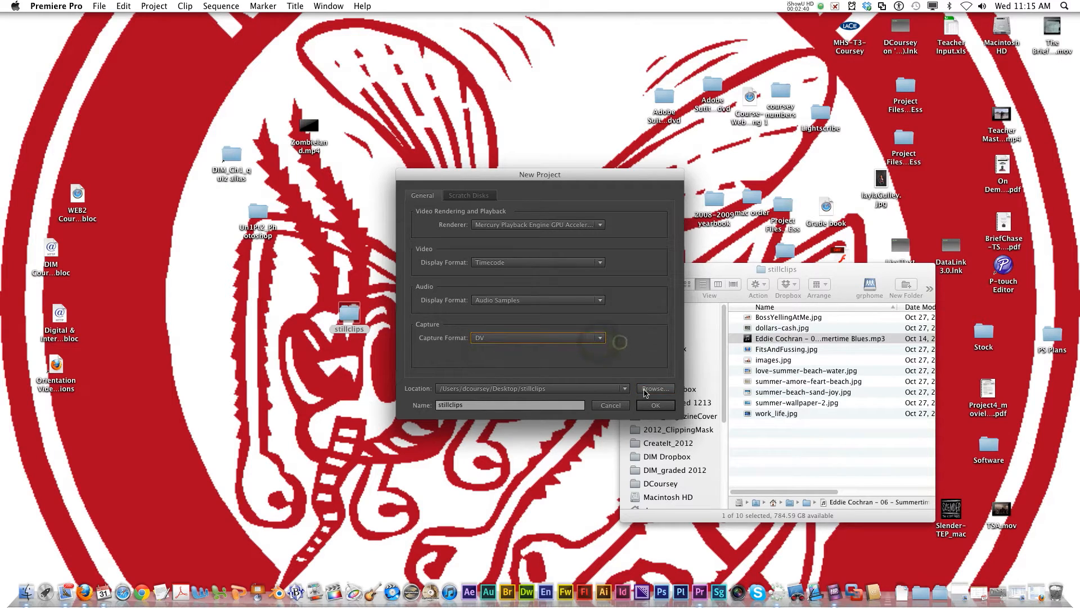
- Create the project and base its first sequence on the DV - NTSC Widescreen 48kHz preset
{"action": "left_click", "coordinate": [655, 405]}
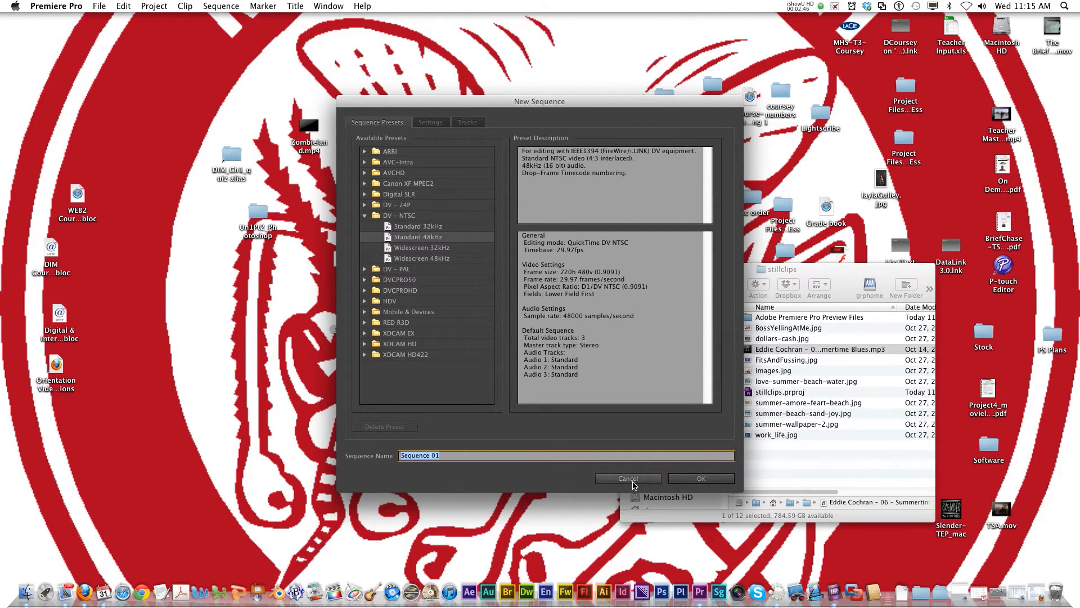
{"action": "left_click", "coordinate": [429, 261]}
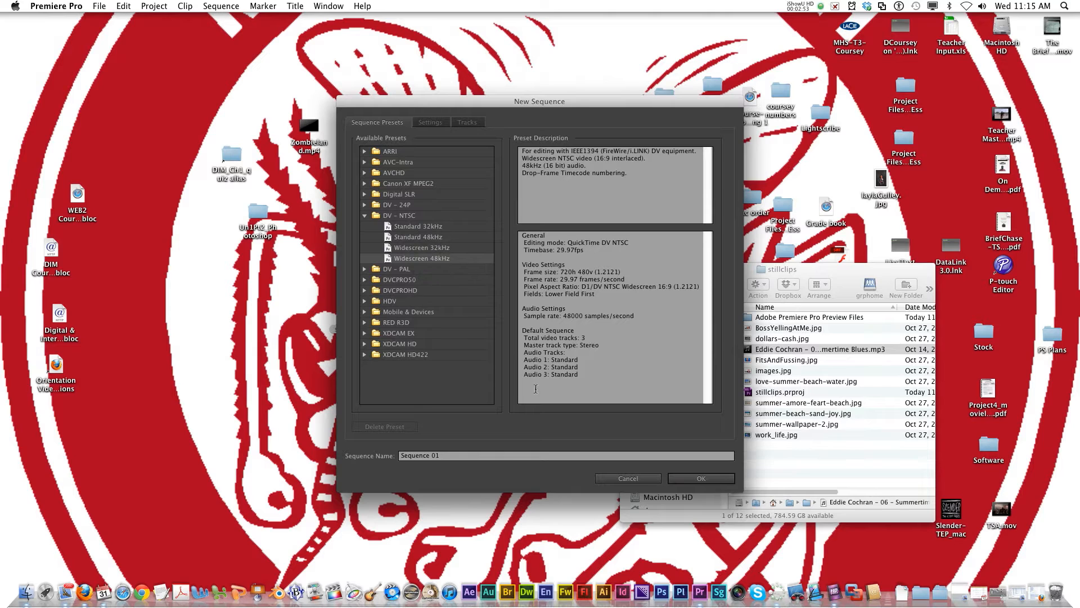
{"action": "left_click", "coordinate": [682, 480]}
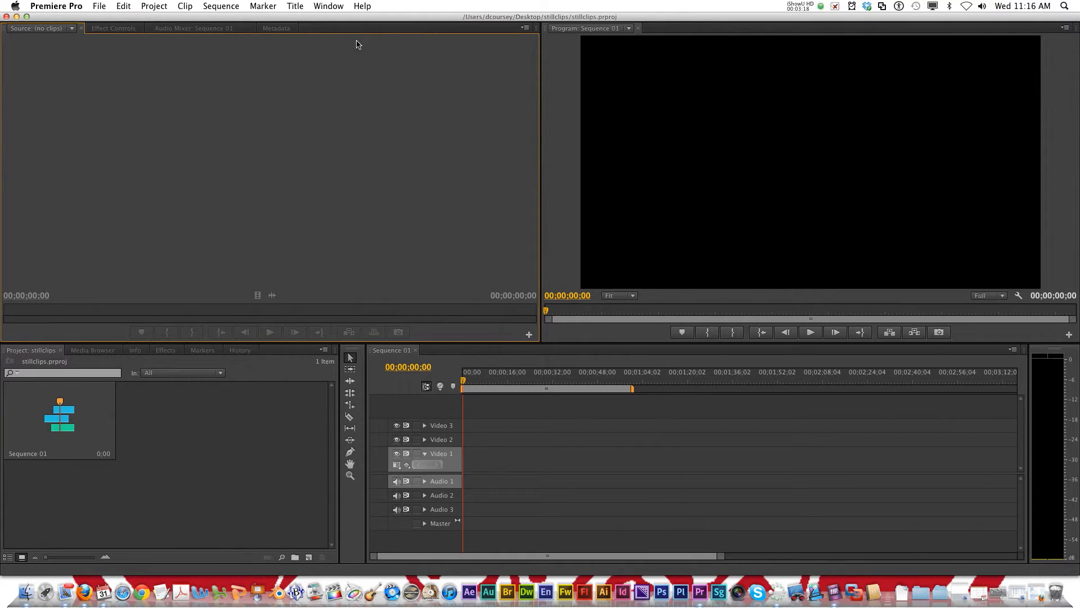
- Switch to the Editing (CS5.5) workspace and show the project items in list view
{"action": "left_click", "coordinate": [330, 7]}
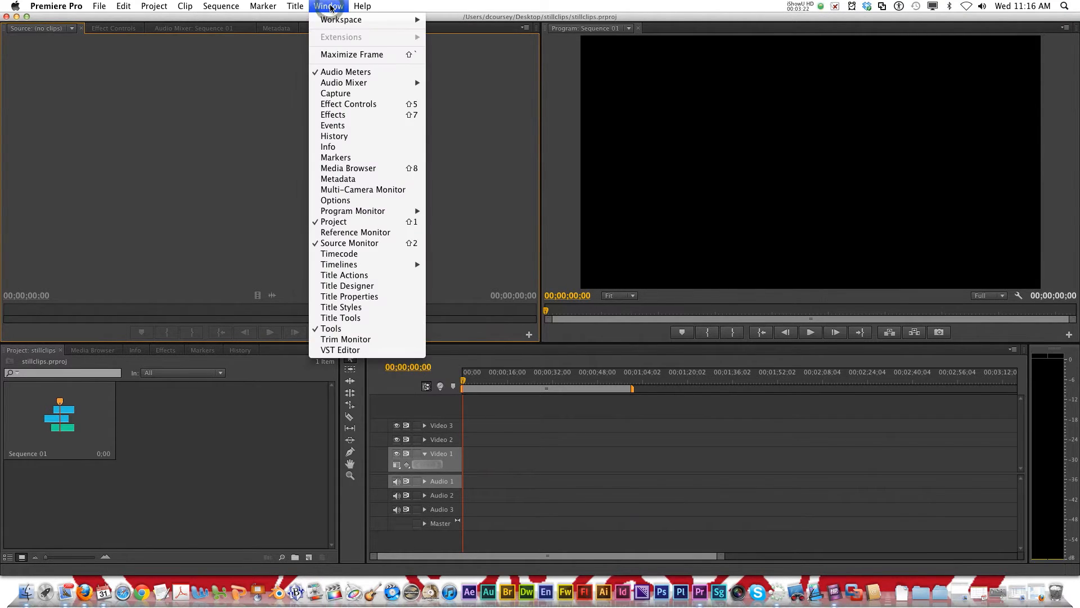
{"action": "mouse_move", "coordinate": [336, 21]}
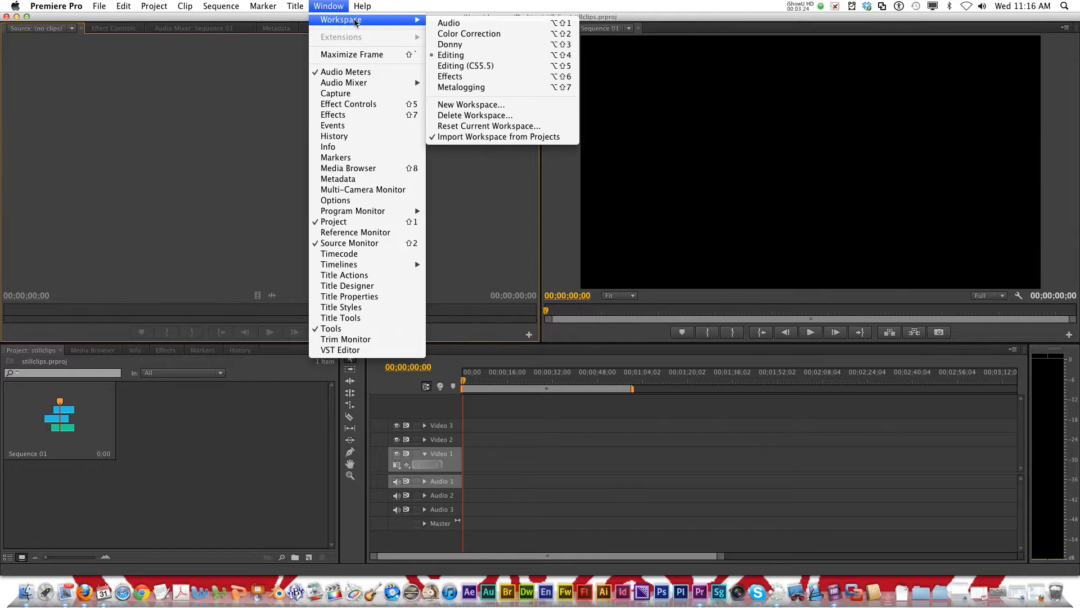
{"action": "left_click", "coordinate": [469, 67]}
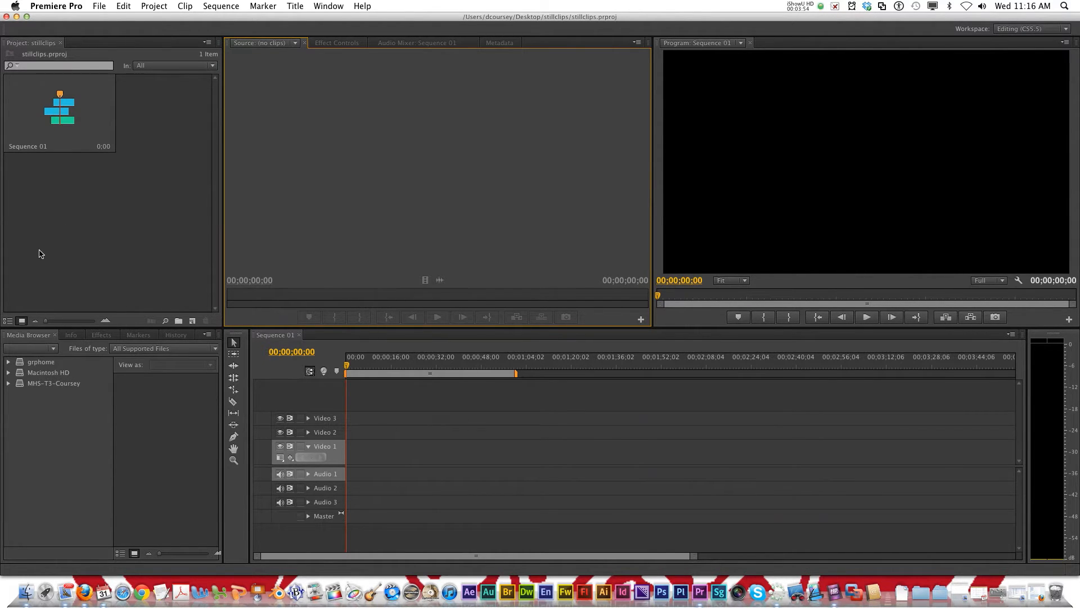
{"action": "left_click", "coordinate": [8, 321]}
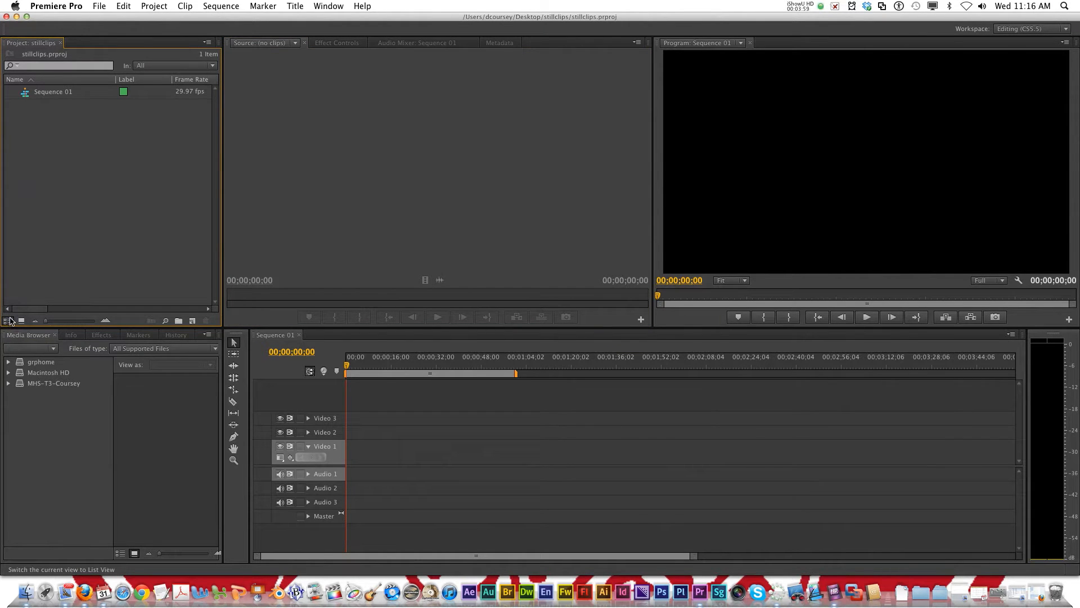
- Import all files from BossYellingAtMe.jpg through work_life.jpg in the stillclips folder, bringing in the entire stillclips project as well
{"action": "right_click", "coordinate": [72, 220]}
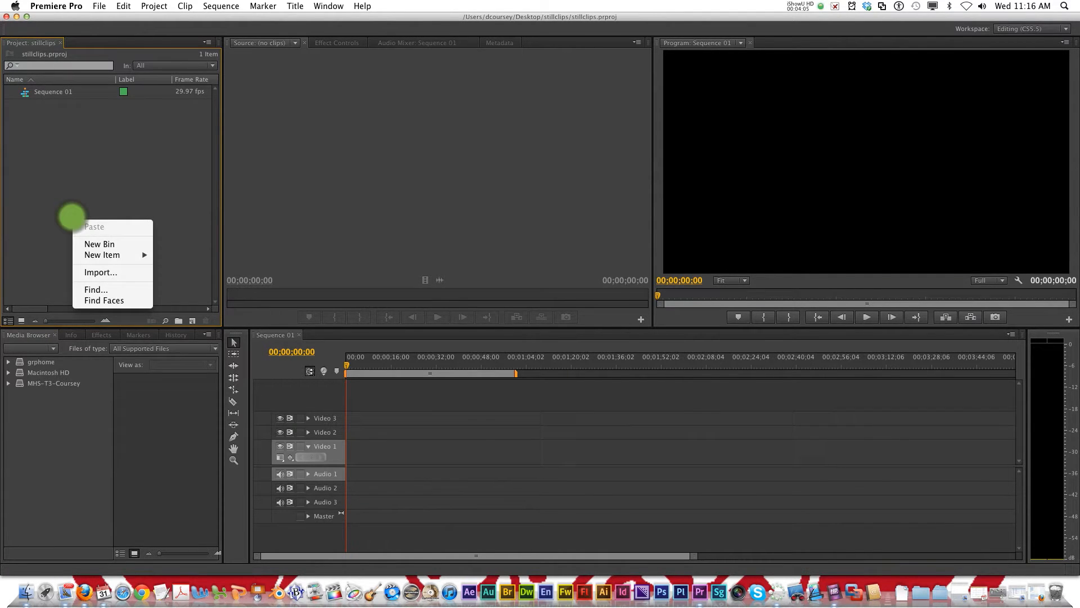
{"action": "left_click", "coordinate": [100, 273]}
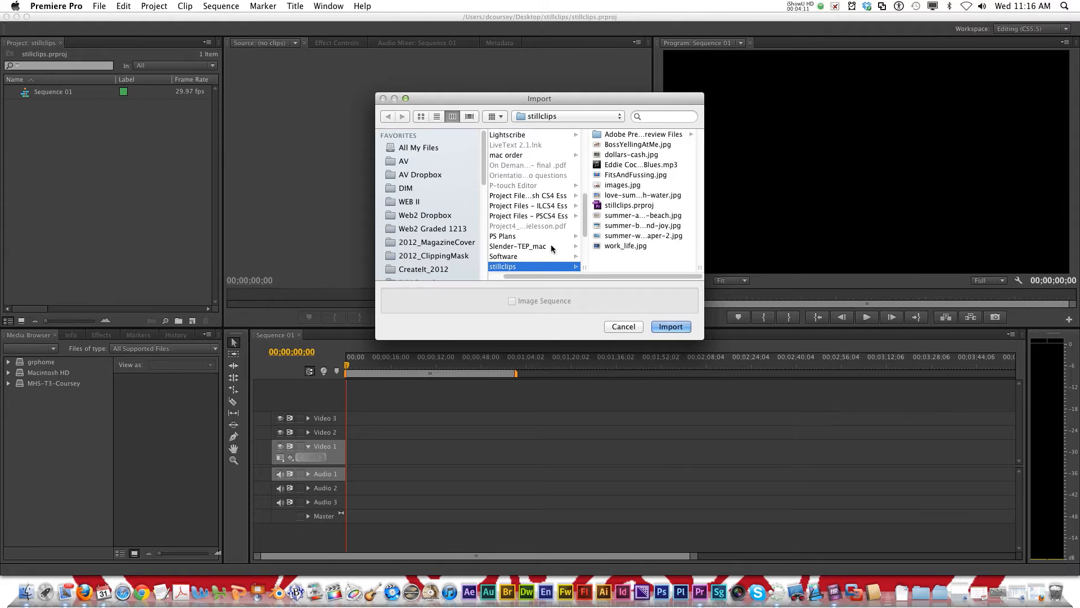
{"action": "left_click", "coordinate": [627, 145]}
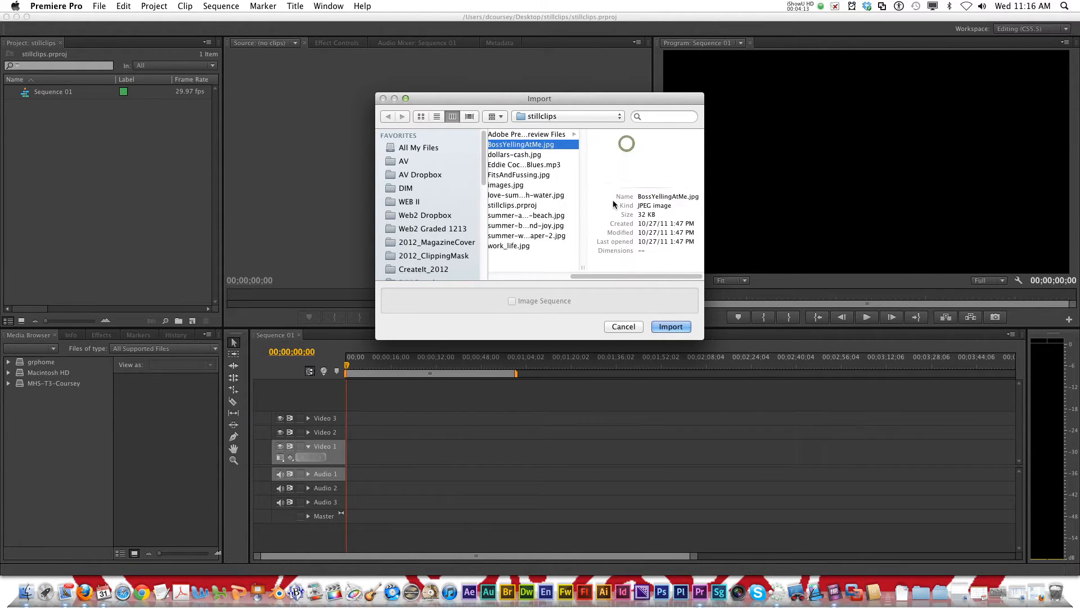
{"action": "left_click", "coordinate": [510, 246], "text": "shift"}
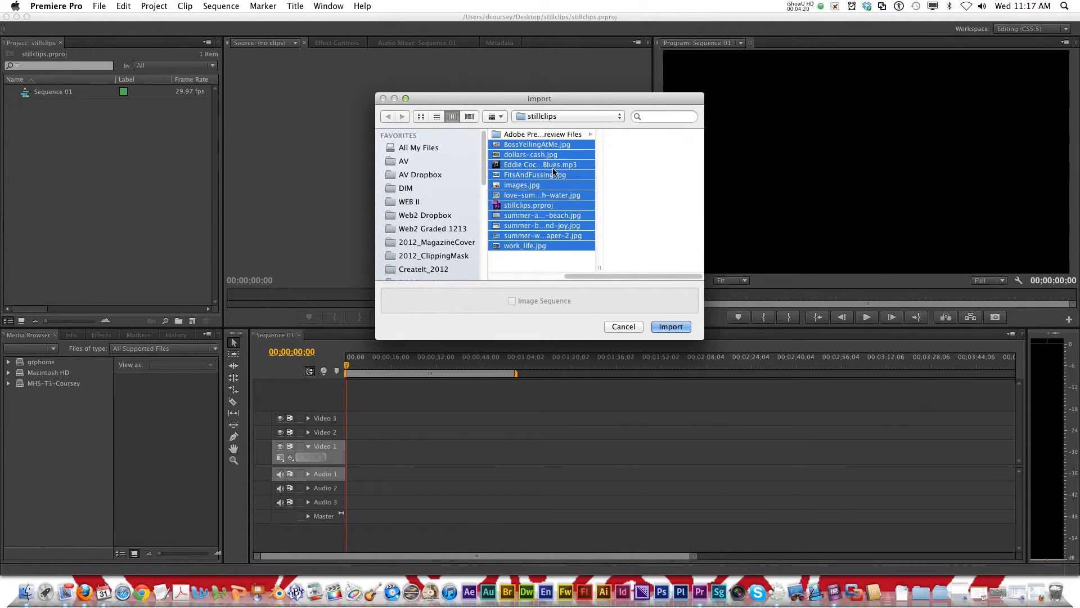
{"action": "left_click", "coordinate": [671, 326]}
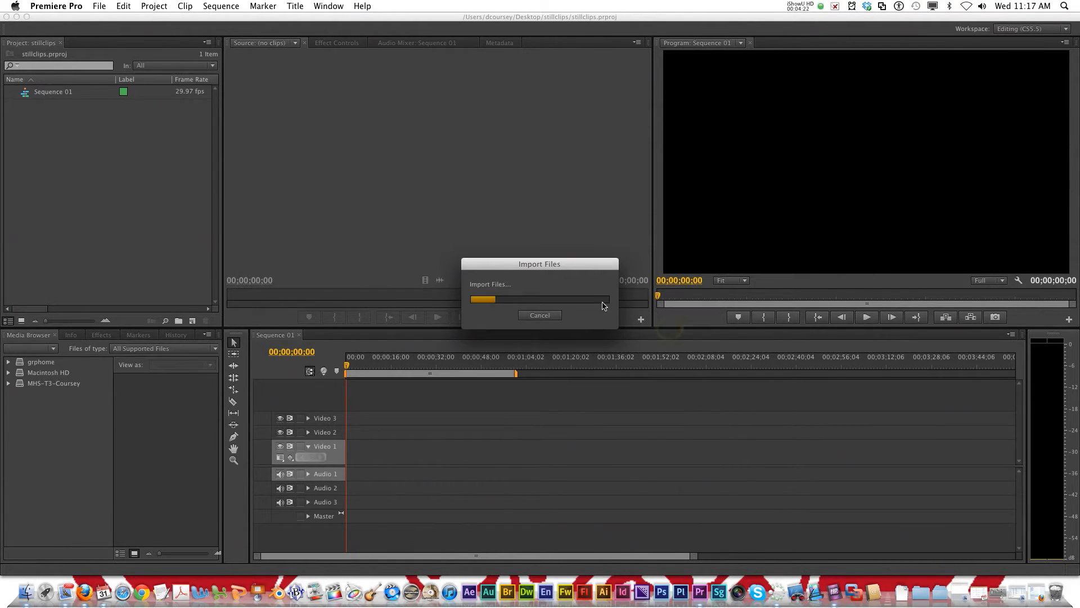
{"action": "left_click", "coordinate": [575, 327]}
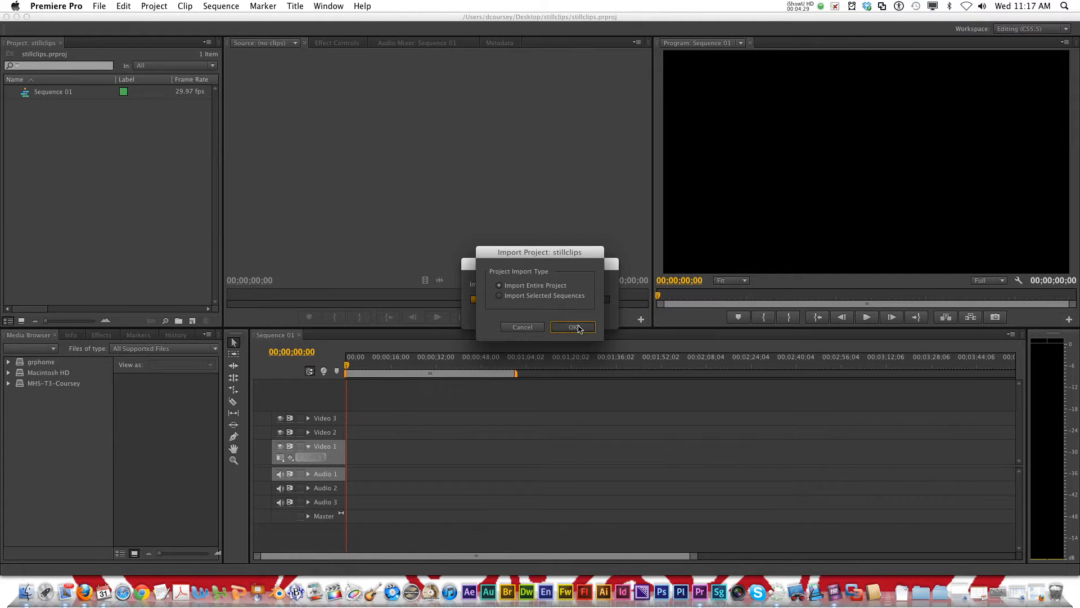
- Check the contents of the imported stillclips bin and show the project items as icons to browse their thumbnails
{"action": "left_click", "coordinate": [11, 186]}
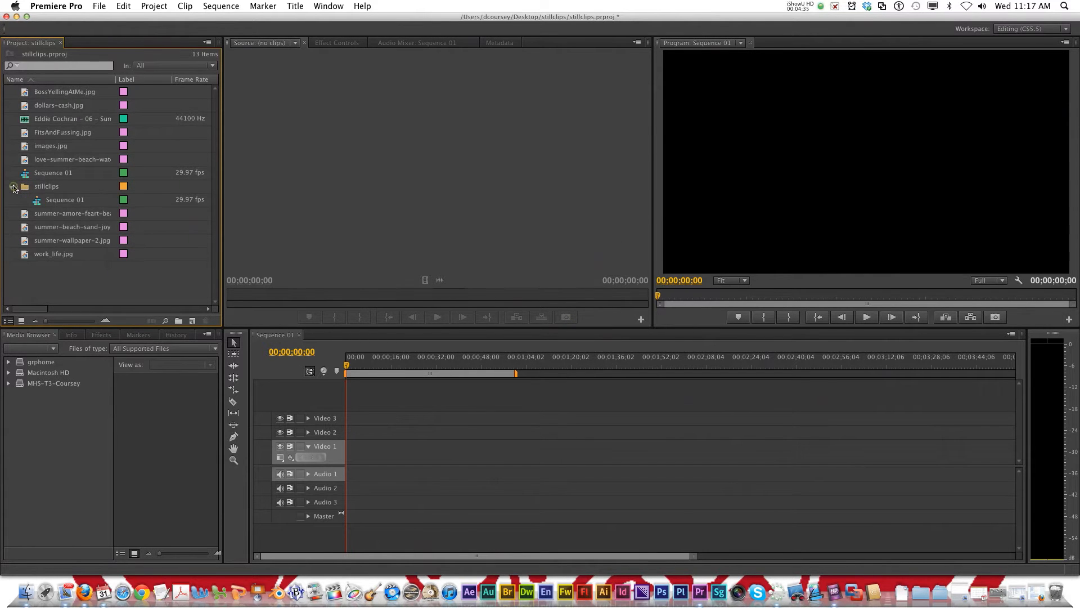
{"action": "left_click", "coordinate": [45, 190]}
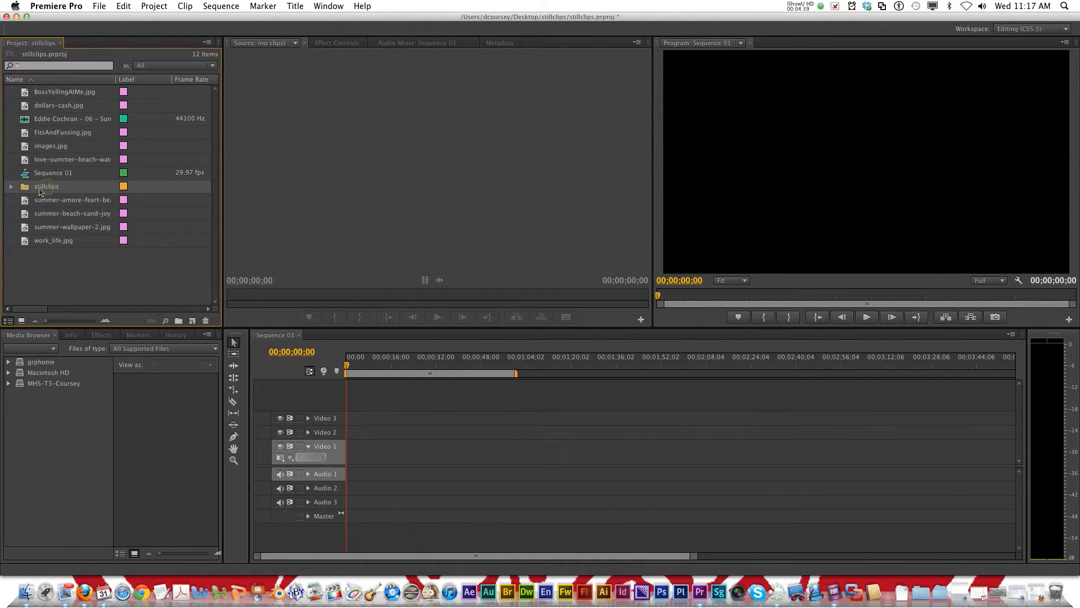
{"action": "left_click", "coordinate": [72, 201]}
{"action": "left_click", "coordinate": [22, 321]}
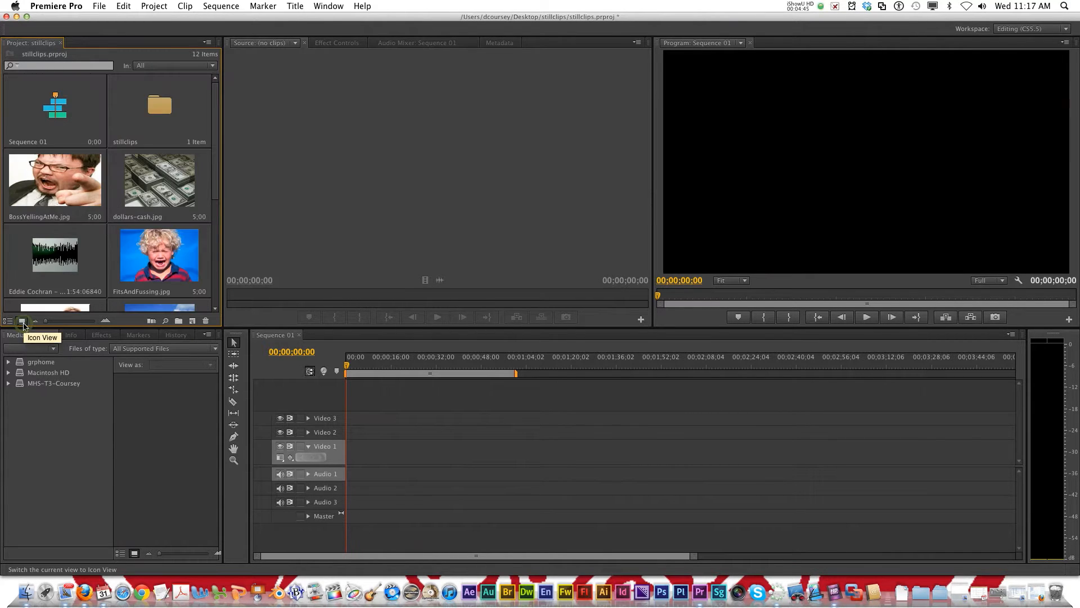
{"action": "scroll", "coordinate": [218, 170], "scroll_direction": "down", "scroll_amount": 5}
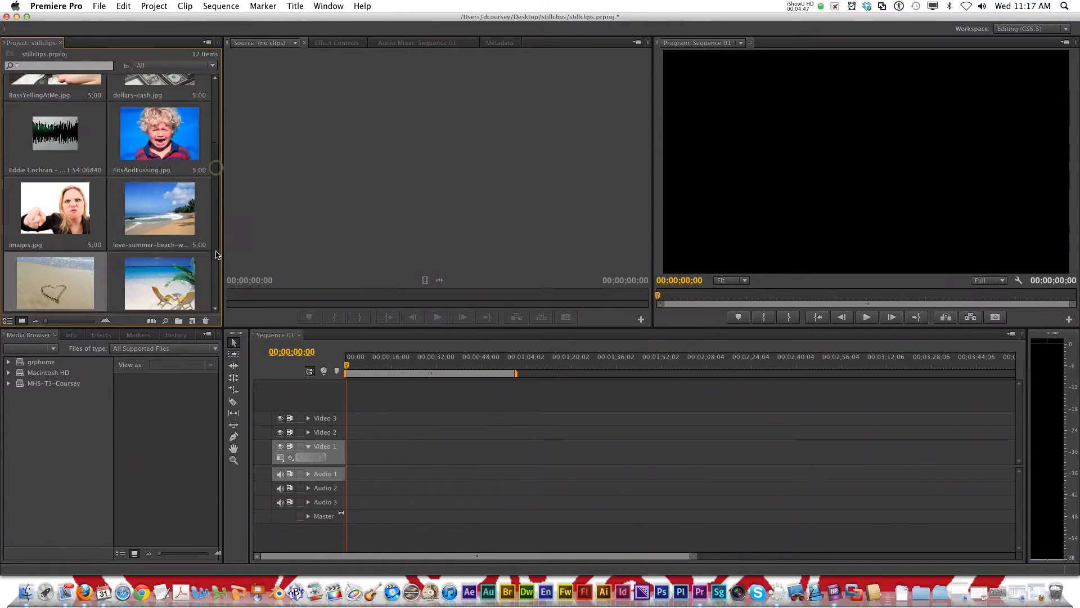
- Remove the imported stillclips bin from the project
{"action": "scroll", "coordinate": [218, 171], "scroll_direction": "up", "scroll_amount": 5}
{"action": "left_click", "coordinate": [173, 123]}
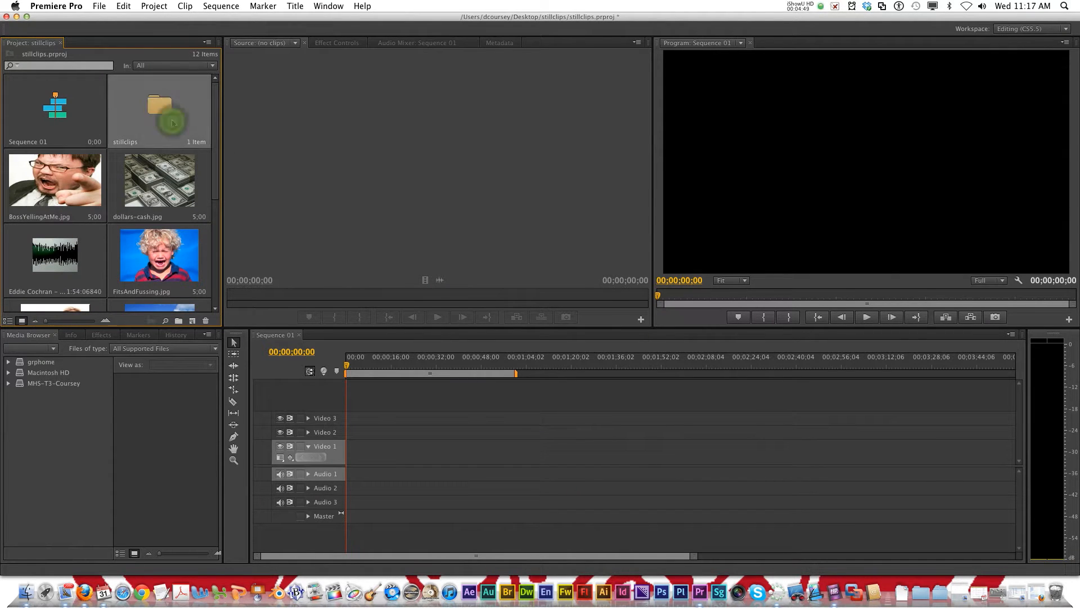
{"action": "right_click", "coordinate": [172, 121]}
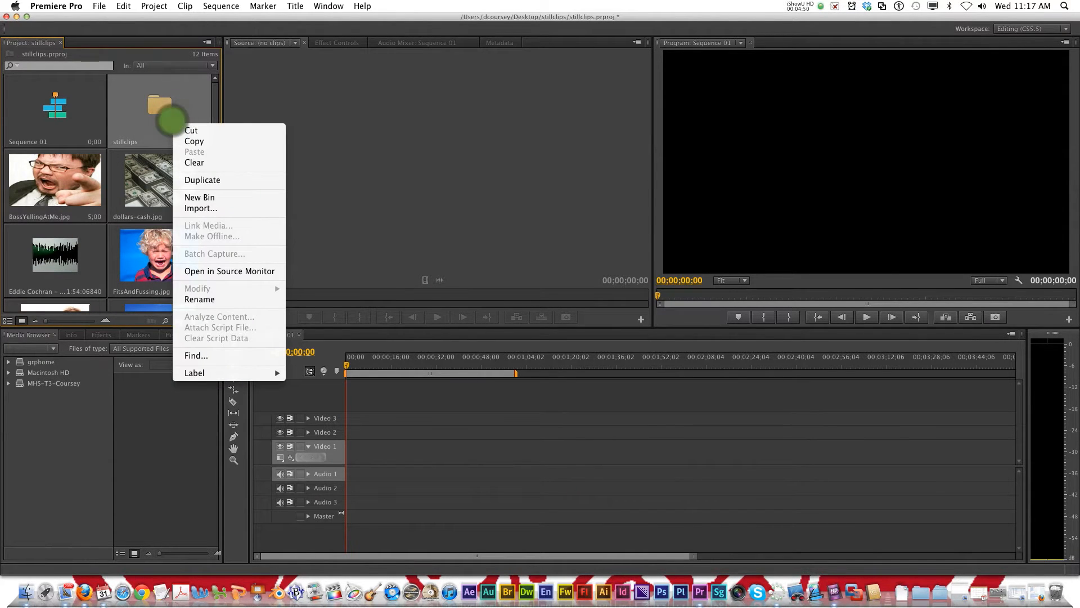
{"action": "left_click", "coordinate": [197, 162]}
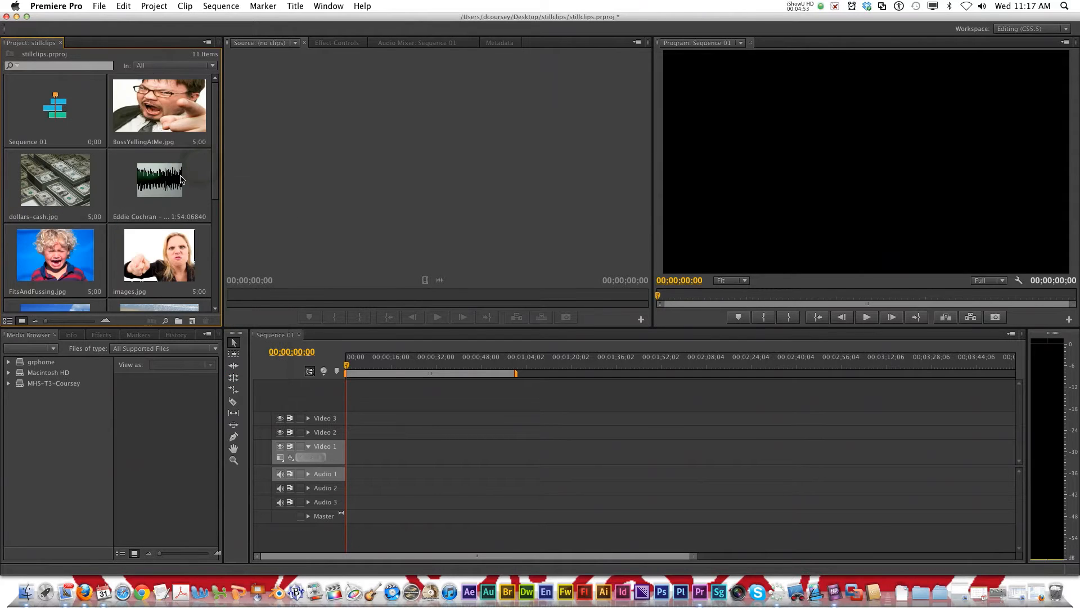
- Place the Eddie Cochran - 06 - Summertime Blues.mp3 song on the Audio 1 track at the start of Sequence 01
{"action": "scroll", "coordinate": [181, 179], "scroll_direction": "down", "scroll_amount": 3}
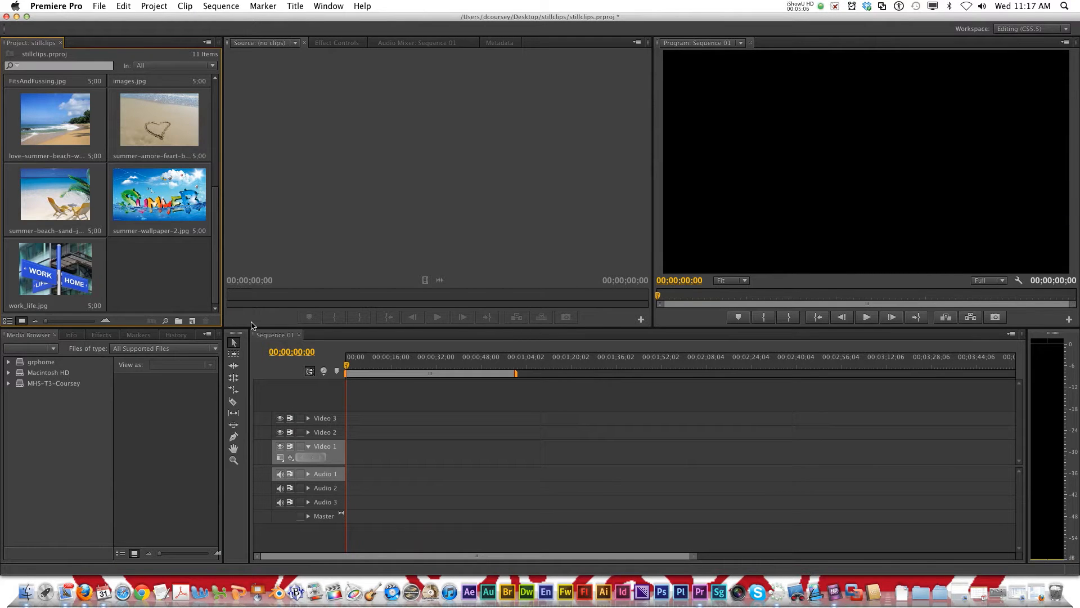
{"action": "scroll", "coordinate": [165, 294], "scroll_direction": "up", "scroll_amount": 3}
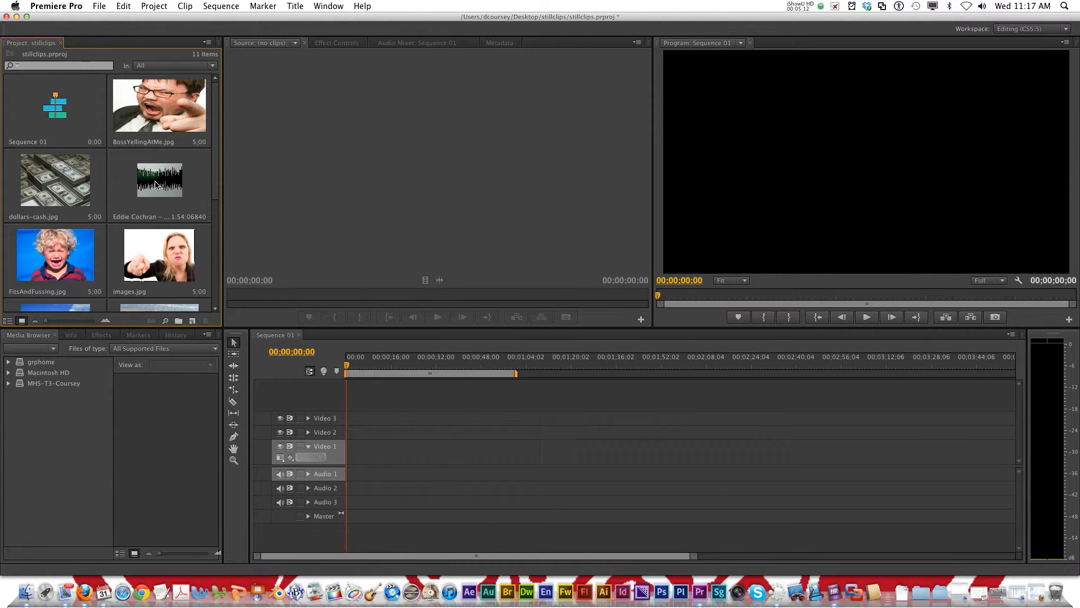
{"action": "left_click_drag", "start_coordinate": [150, 184], "coordinate": [345, 479]}
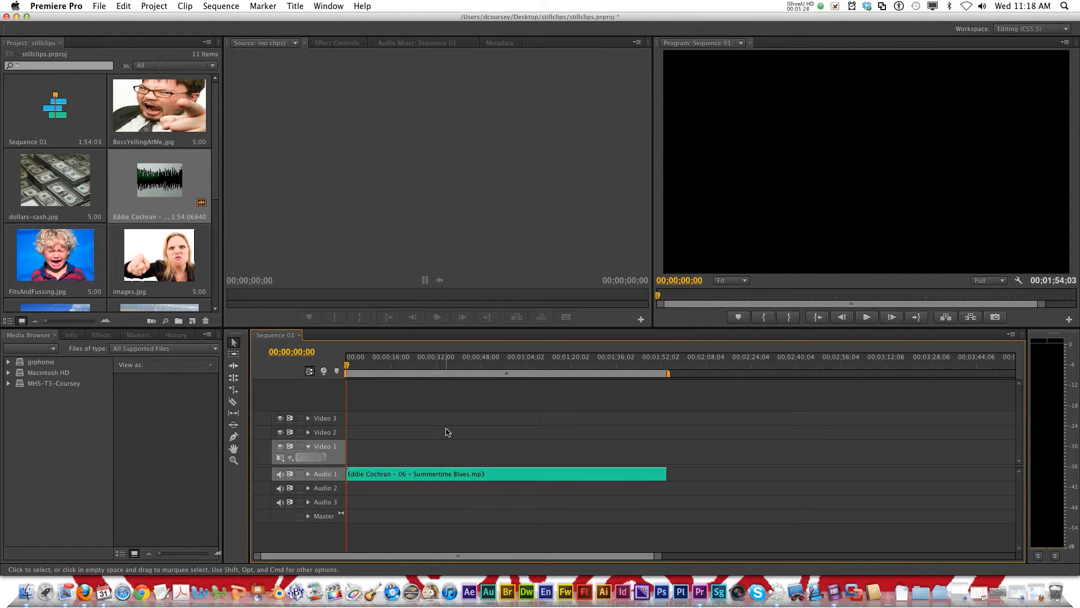
- Examine the song clip in the timeline at several time scales, ending with its whole length in view
{"action": "mouse_move", "coordinate": [347, 366]}
{"action": "left_mouse_down"}
{"action": "mouse_move", "coordinate": [366, 370]}
{"action": "mouse_move", "coordinate": [345, 372]}
{"action": "left_mouse_up"}
{"action": "key", "text": "equal"}
{"action": "key", "text": "equal"}
{"action": "key", "text": "equal"}
{"action": "key", "text": "equal"}
{"action": "key", "text": "equal"}
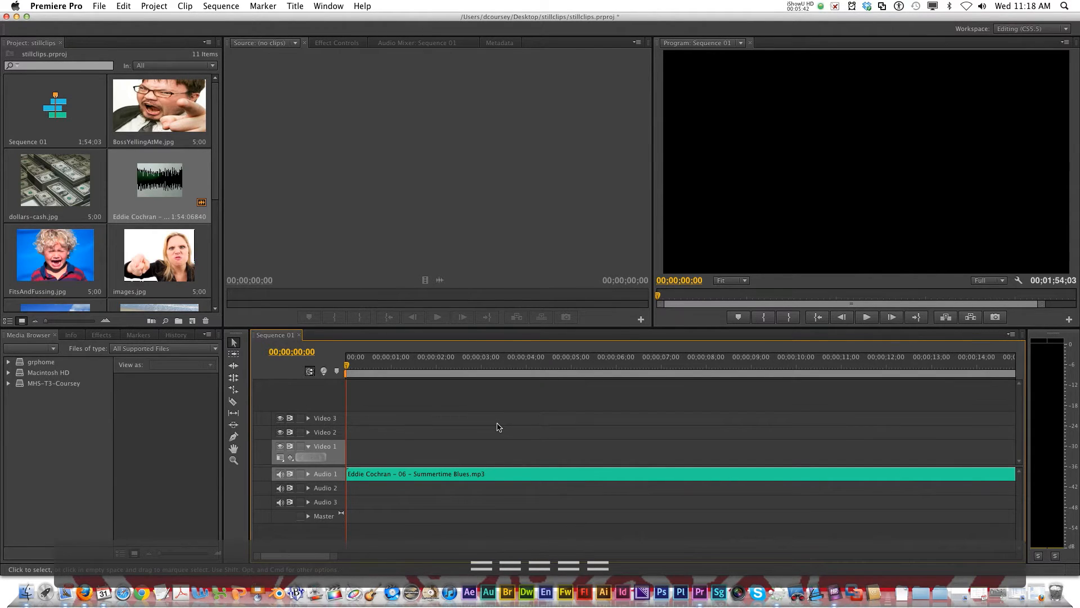
{"action": "key", "text": "minus"}
{"action": "key", "text": "minus"}
{"action": "key", "text": "minus"}
{"action": "key", "text": "minus"}
{"action": "key", "text": "minus"}
{"action": "key", "text": "minus"}
{"action": "key", "text": "equal"}
{"action": "key", "text": "equal"}
{"action": "key", "text": "equal"}
{"action": "key", "text": "equal"}
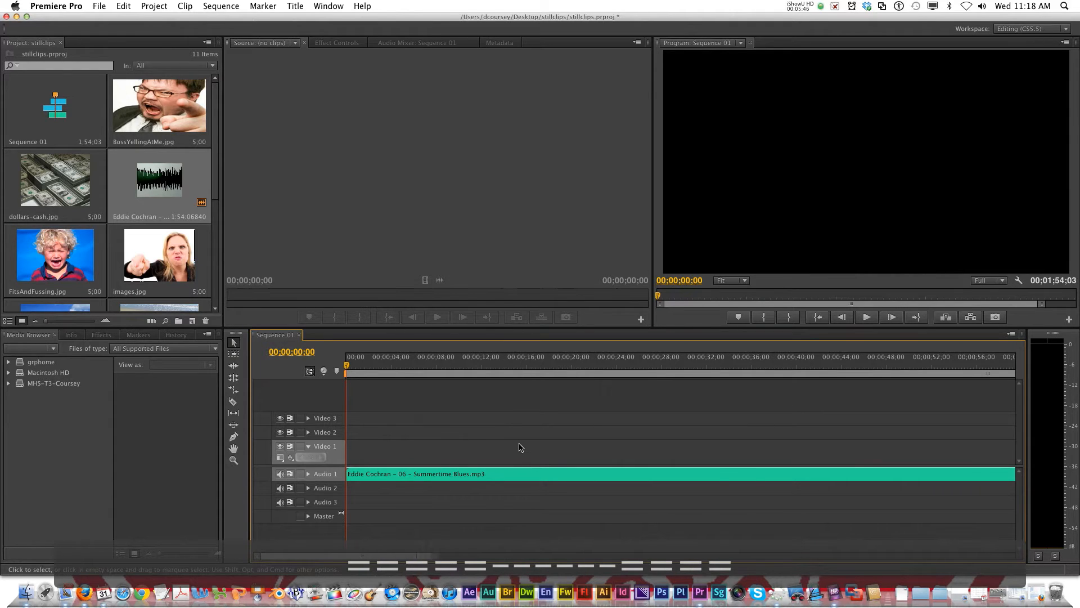
{"action": "key", "text": "equal"}
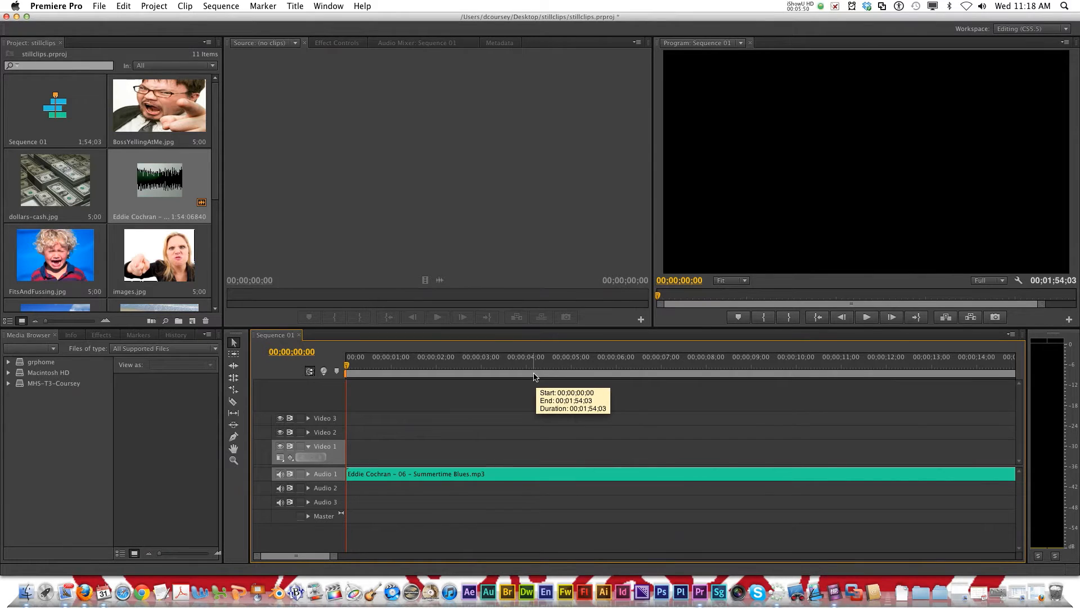
{"action": "key", "text": "minus"}
{"action": "key", "text": "minus"}
{"action": "key", "text": "minus"}
{"action": "key", "text": "minus"}
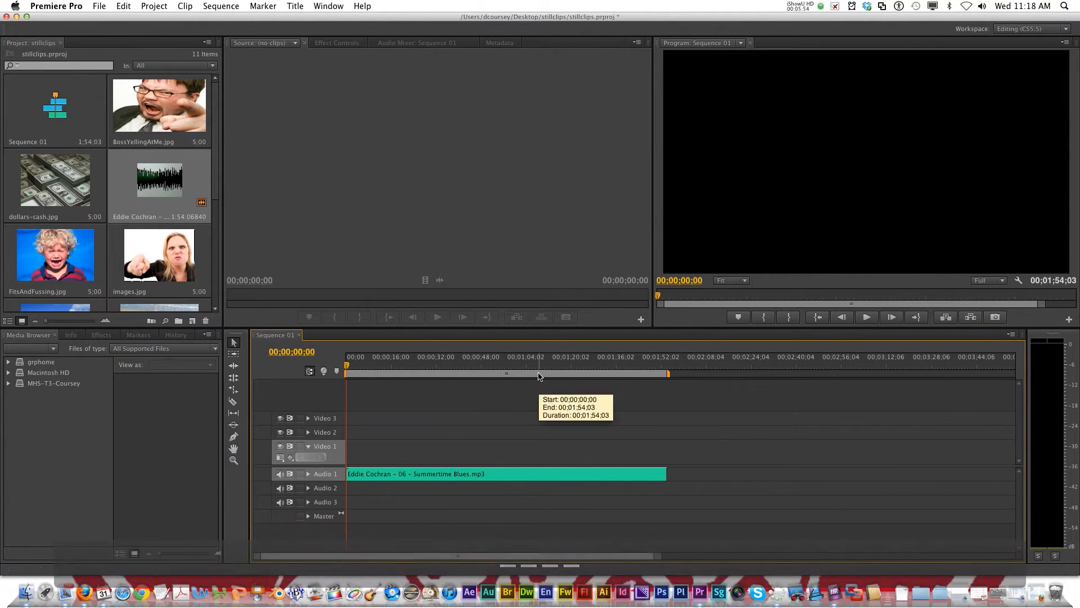
{"action": "key", "text": "equal"}
{"action": "key", "text": "minus"}
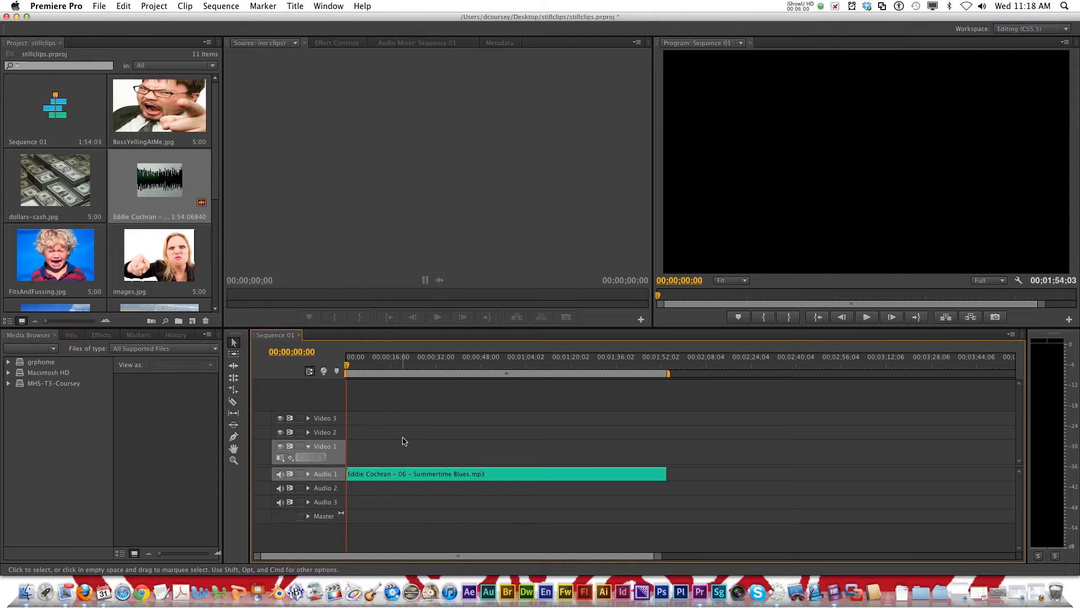
- Play the song's opening seconds and preview images.jpg in the Source Monitor
{"action": "key", "text": "space"}
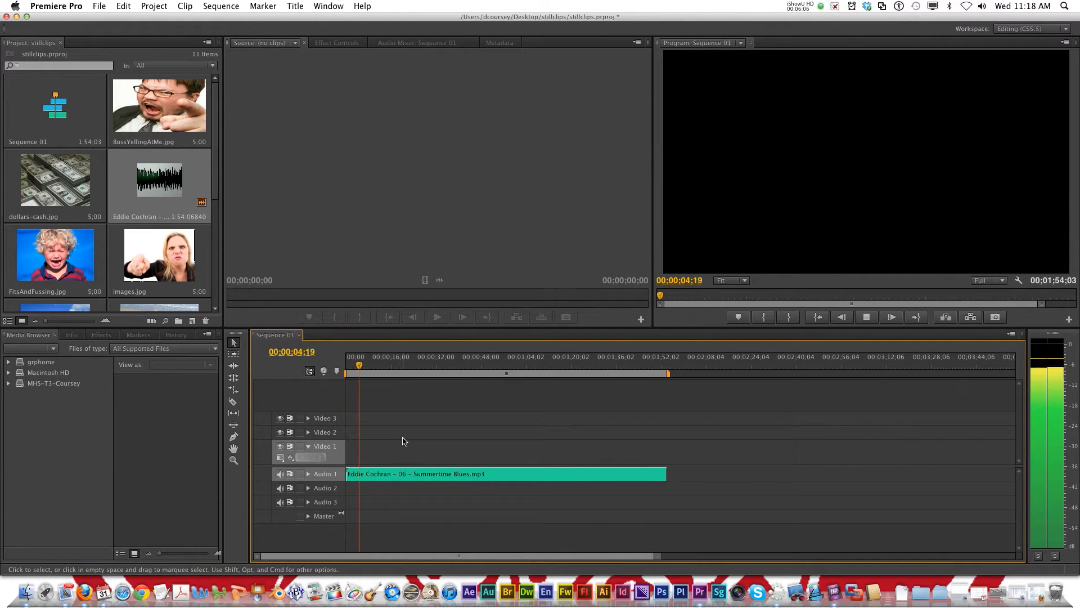
{"action": "key", "text": "space"}
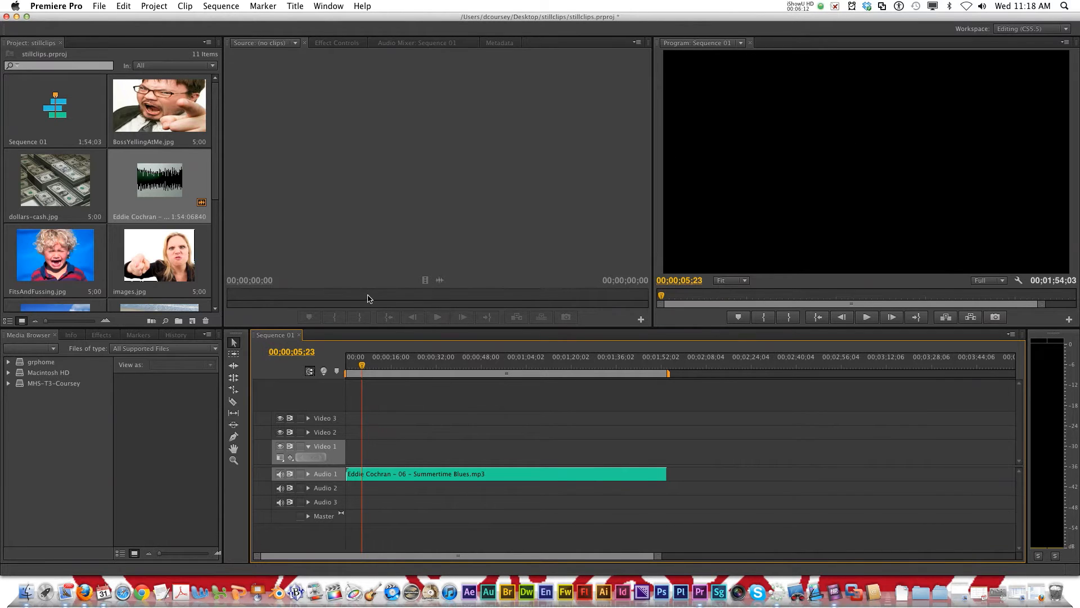
{"action": "double_click", "coordinate": [155, 263]}
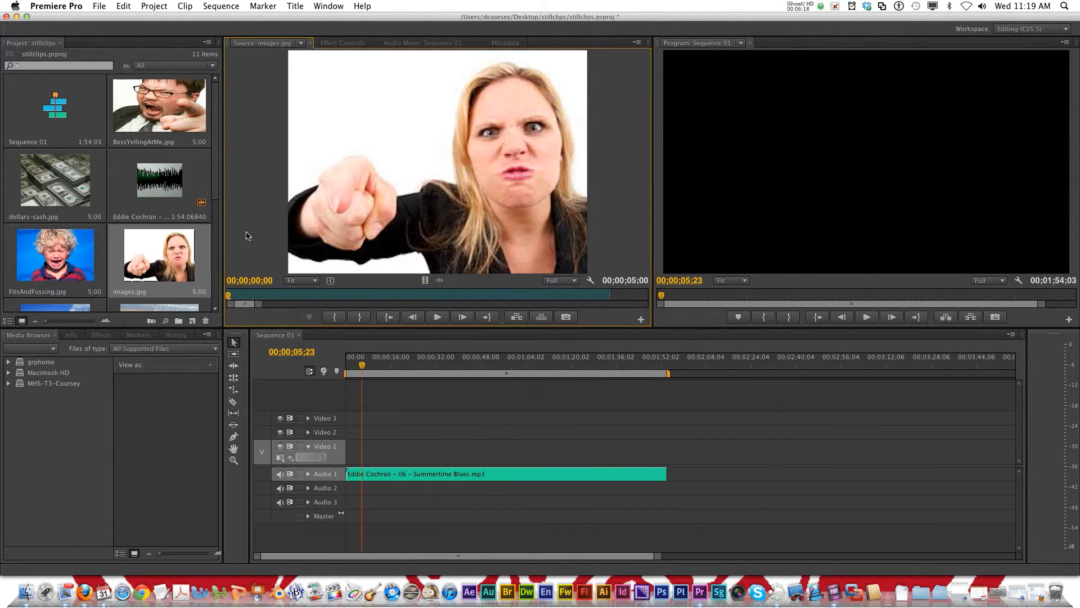
- Expand the Audio 1 track to show the song's waveform and volume level line
{"action": "right_click", "coordinate": [384, 476]}
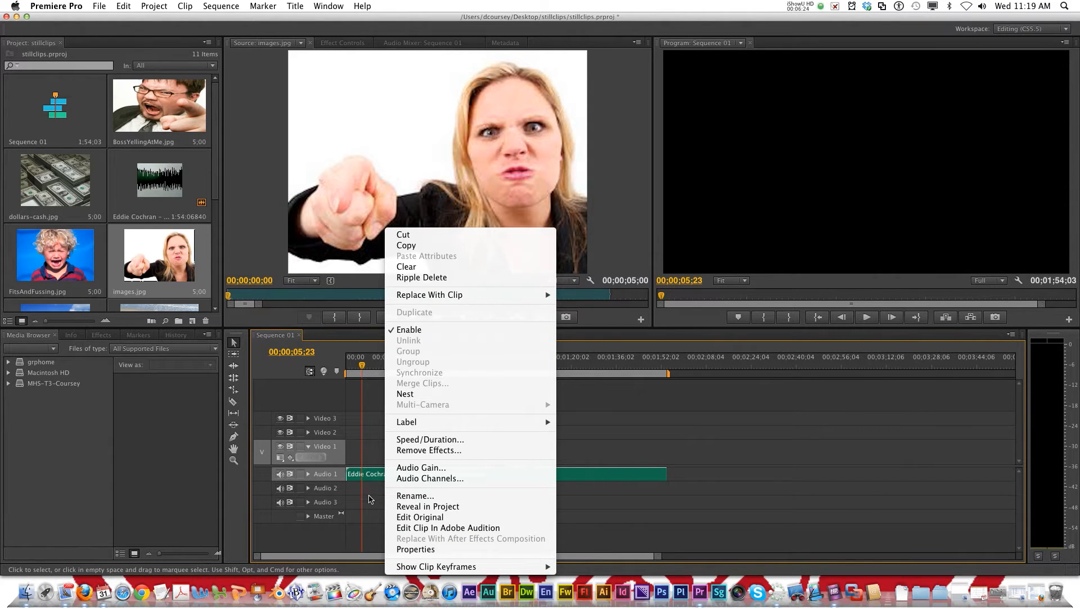
{"action": "left_click", "coordinate": [371, 499]}
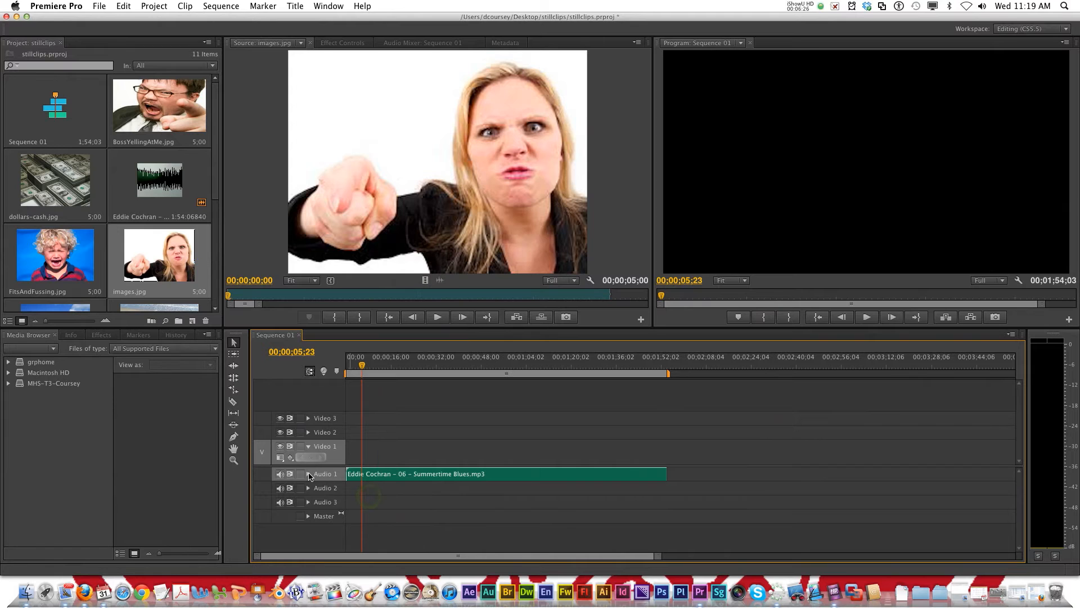
{"action": "left_click", "coordinate": [309, 474]}
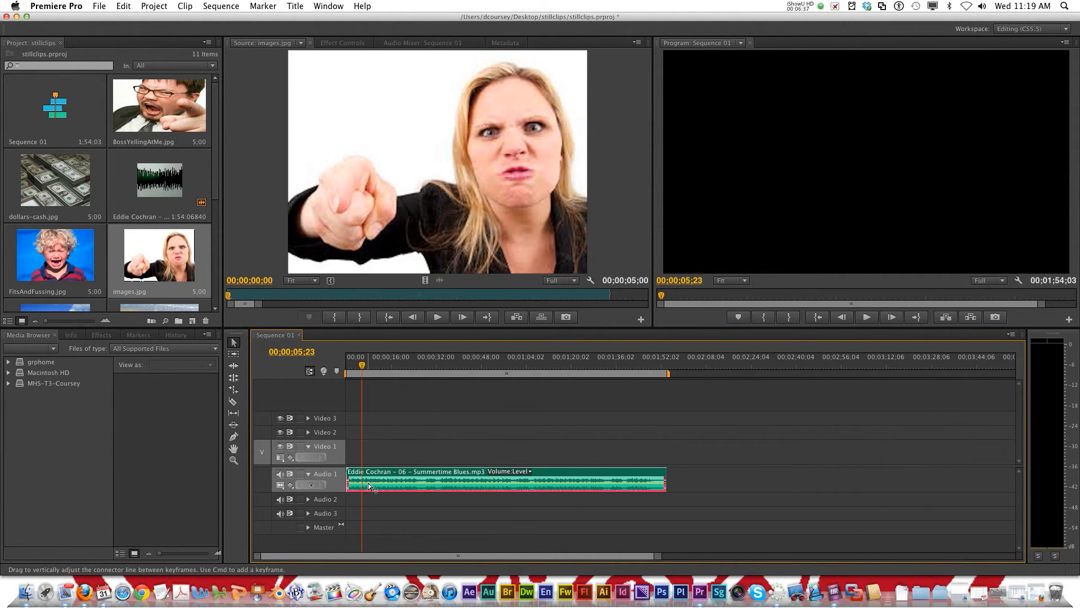
{"action": "left_click", "coordinate": [291, 485]}
{"action": "left_click", "coordinate": [410, 477]}
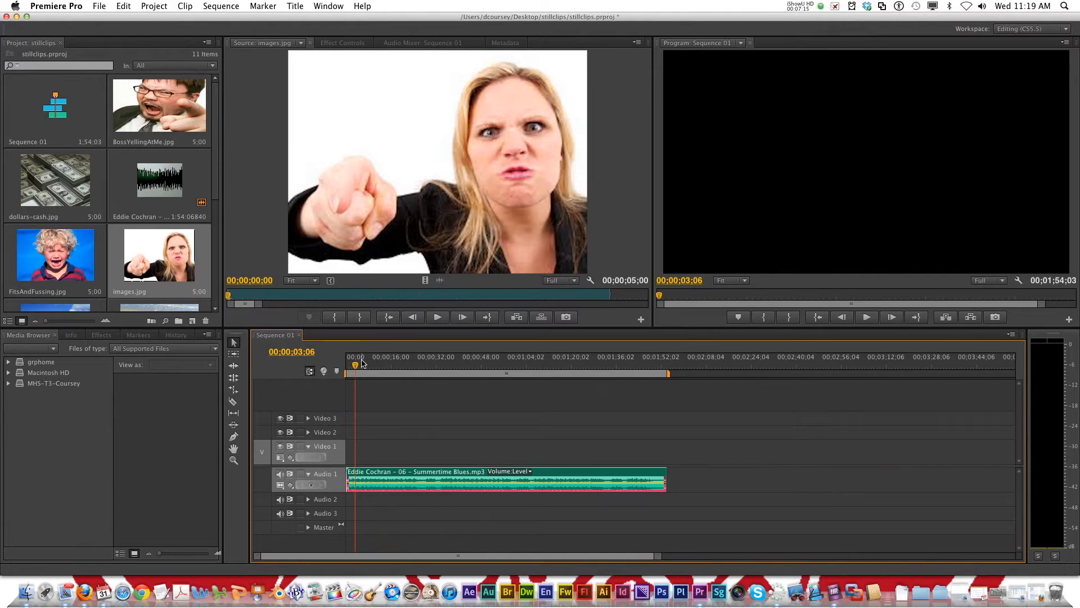
- Magnify the timeline around the song's opening and preview FitsAndFussing.jpg in the Source Monitor
{"action": "key", "text": "equal"}
{"action": "key", "text": "equal"}
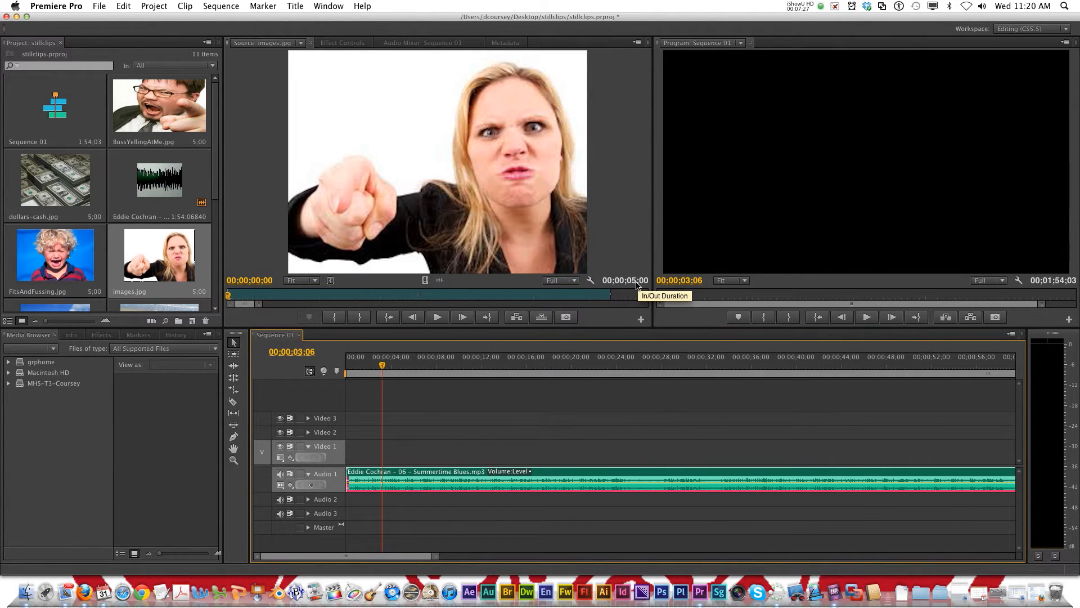
{"action": "double_click", "coordinate": [48, 249]}
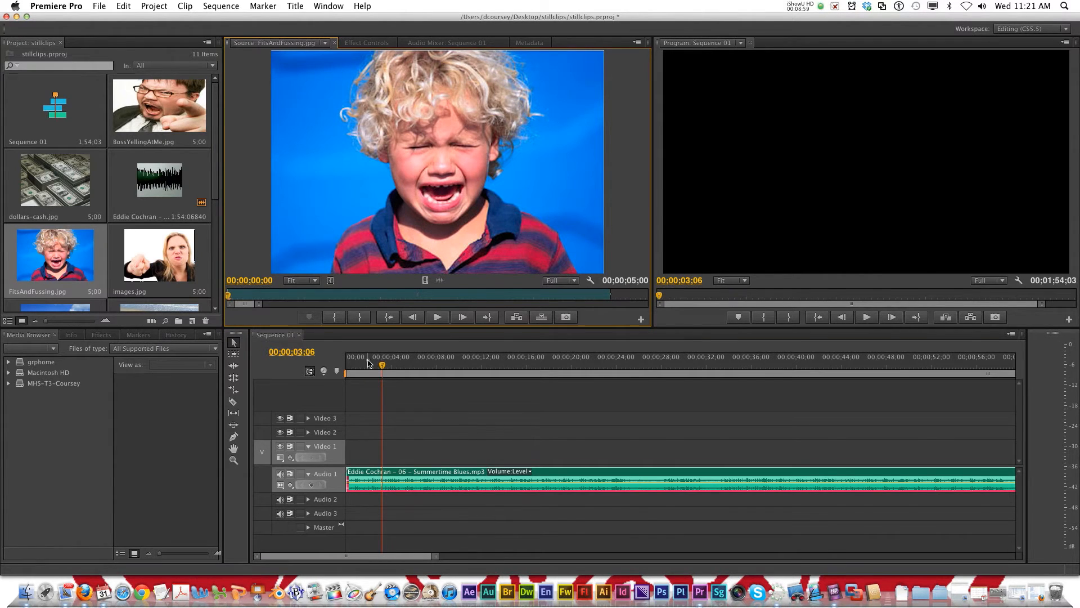
- Play the song from its start and park the playhead at 00;00;09;06
{"action": "left_click_drag", "start_coordinate": [368, 364], "coordinate": [345, 364]}
{"action": "key", "text": "space"}
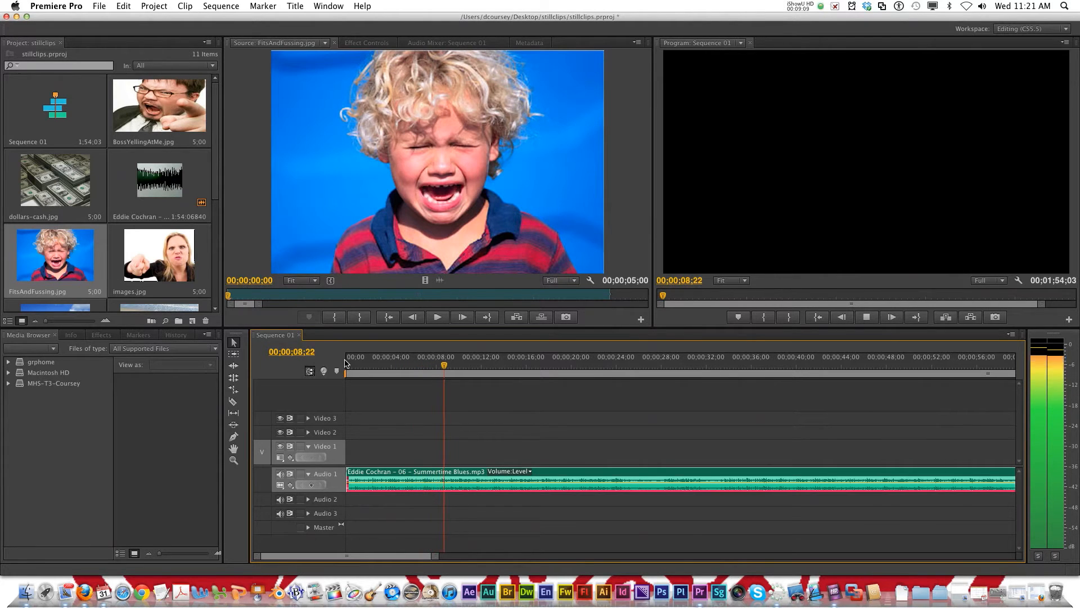
{"action": "key", "text": "space"}
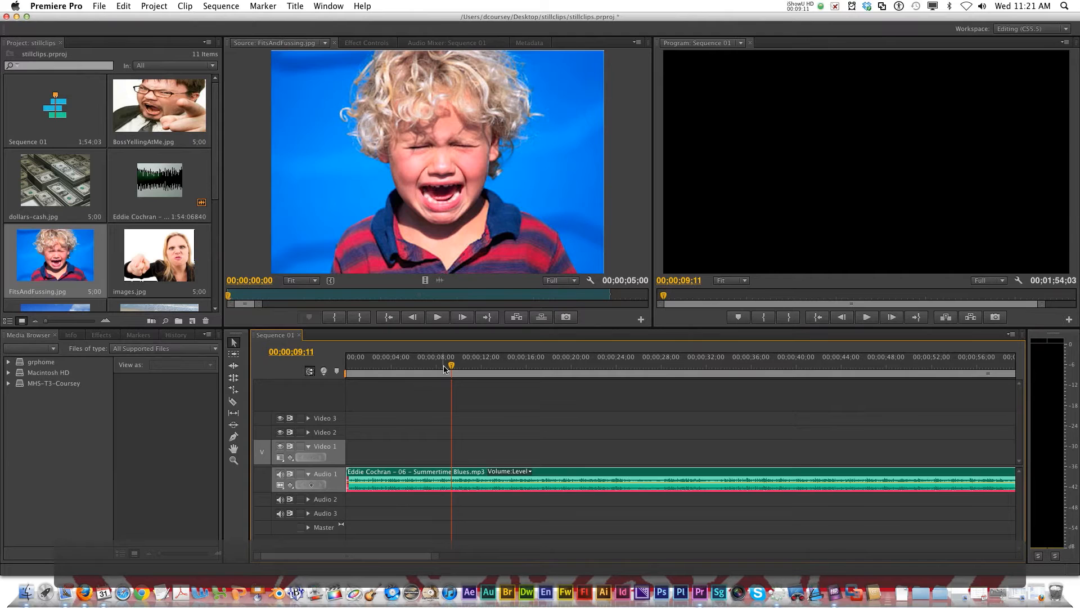
{"action": "left_click_drag", "start_coordinate": [452, 370], "coordinate": [449, 370]}
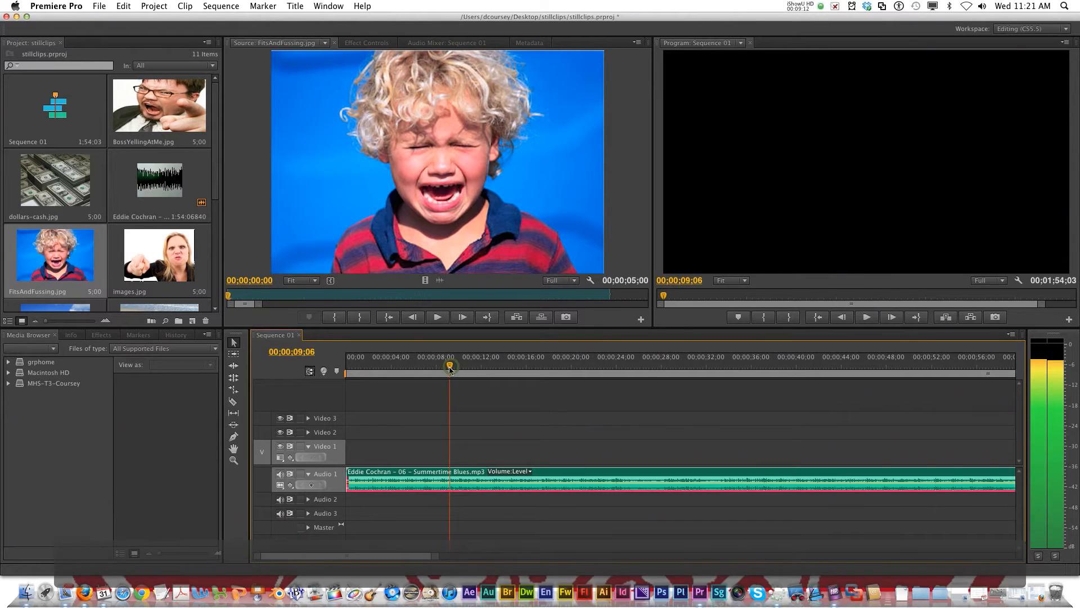
- Create a new title named Title 01 with the default 720 by 480 widescreen settings
{"action": "left_click", "coordinate": [192, 322]}
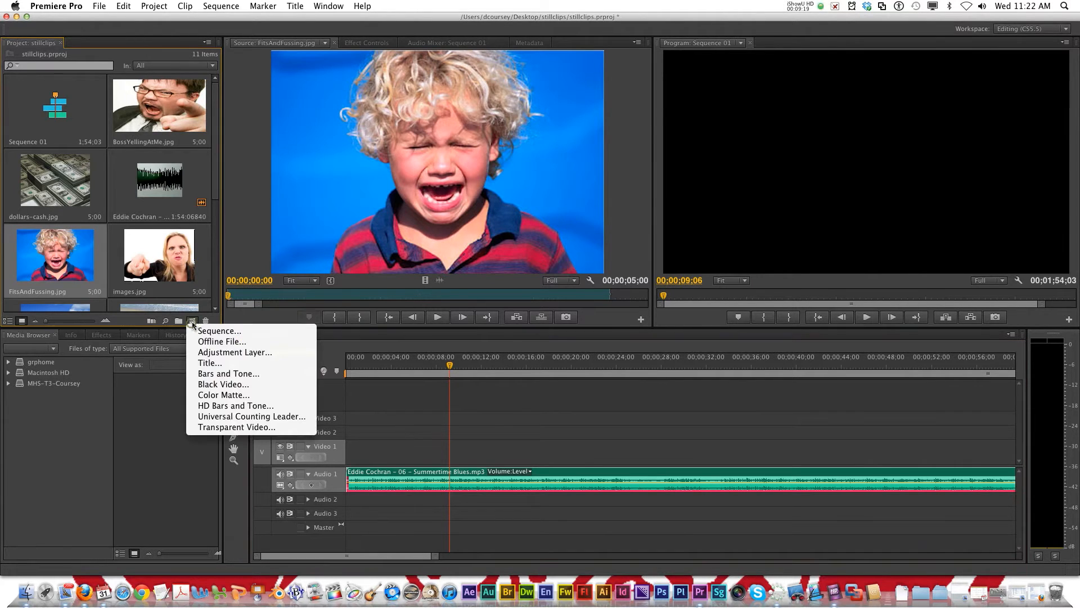
{"action": "left_click", "coordinate": [208, 363]}
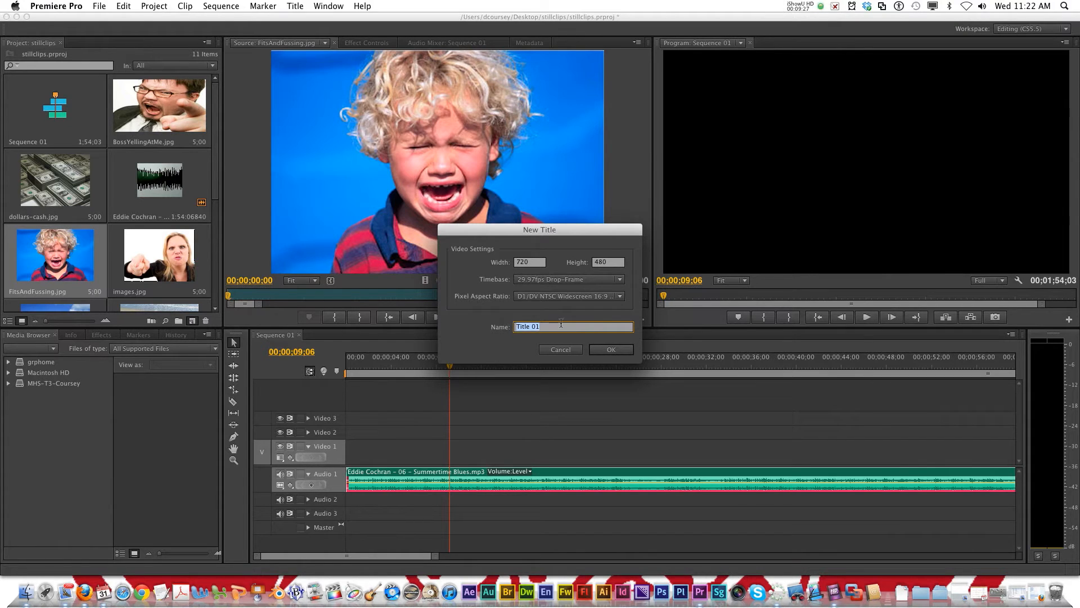
{"action": "left_click", "coordinate": [611, 350]}
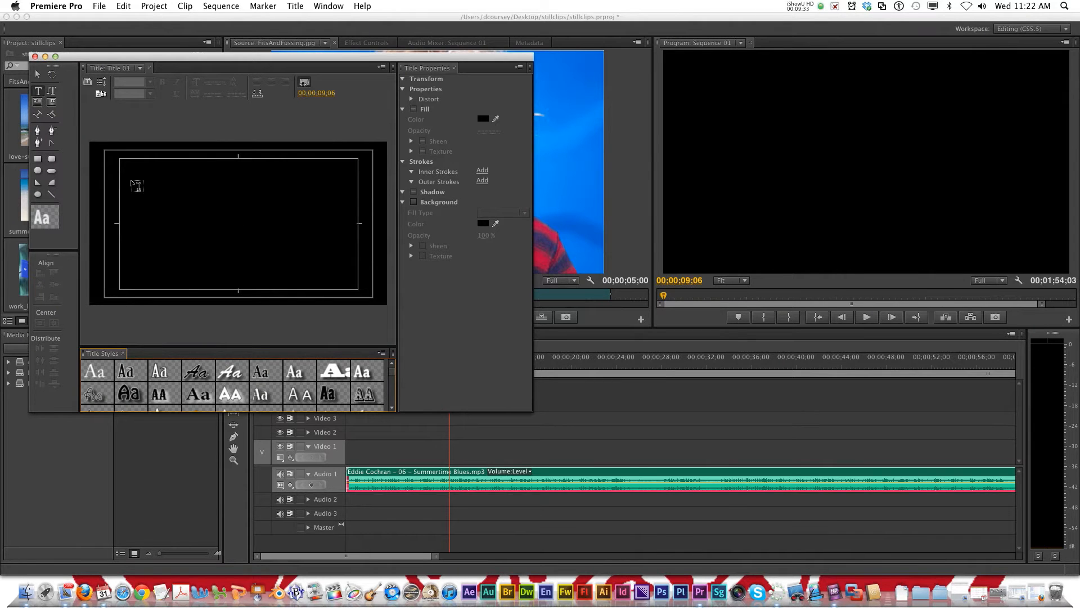
- Add a centred text box about 650 by 213 in the upper half of the title reading "Summertime Blues by"
{"action": "left_click", "coordinate": [38, 89]}
{"action": "left_click_drag", "start_coordinate": [135, 175], "coordinate": [358, 248]}
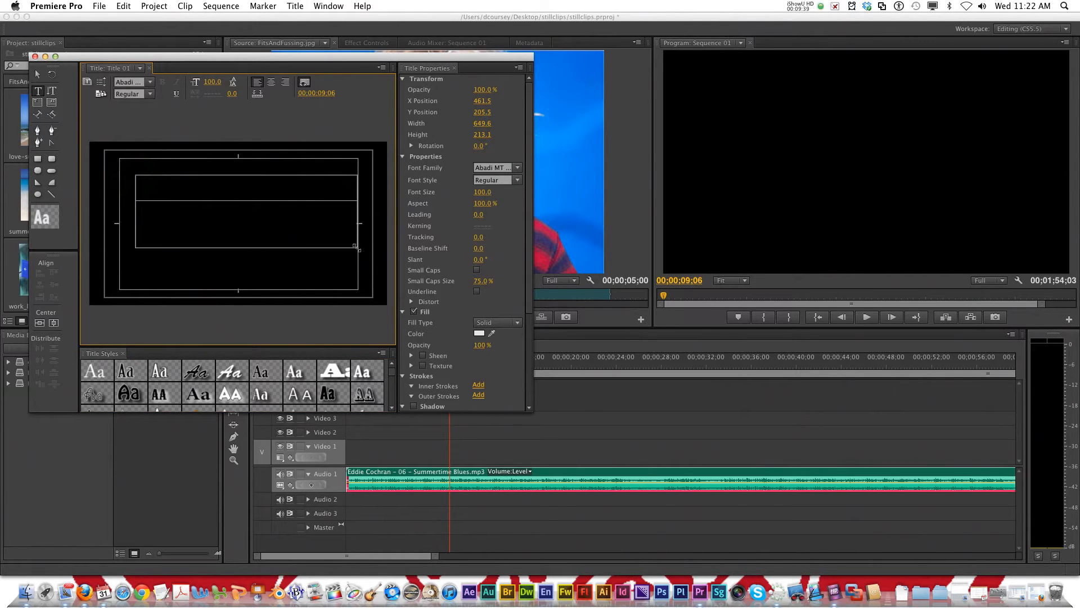
{"action": "left_click", "coordinate": [271, 83]}
{"action": "type", "text": "S"}
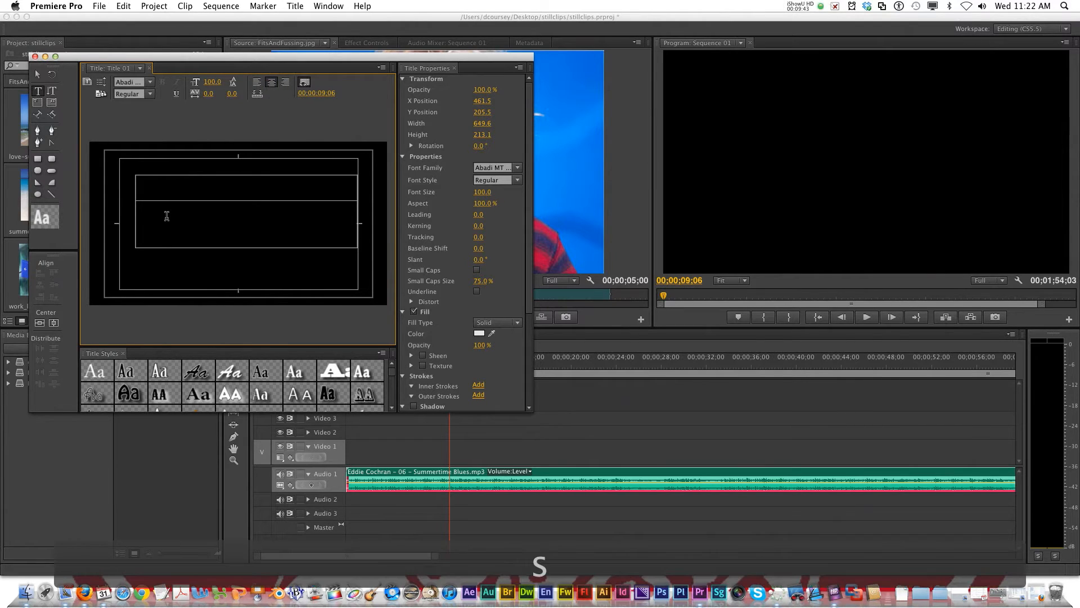
{"action": "type", "text": "um"}
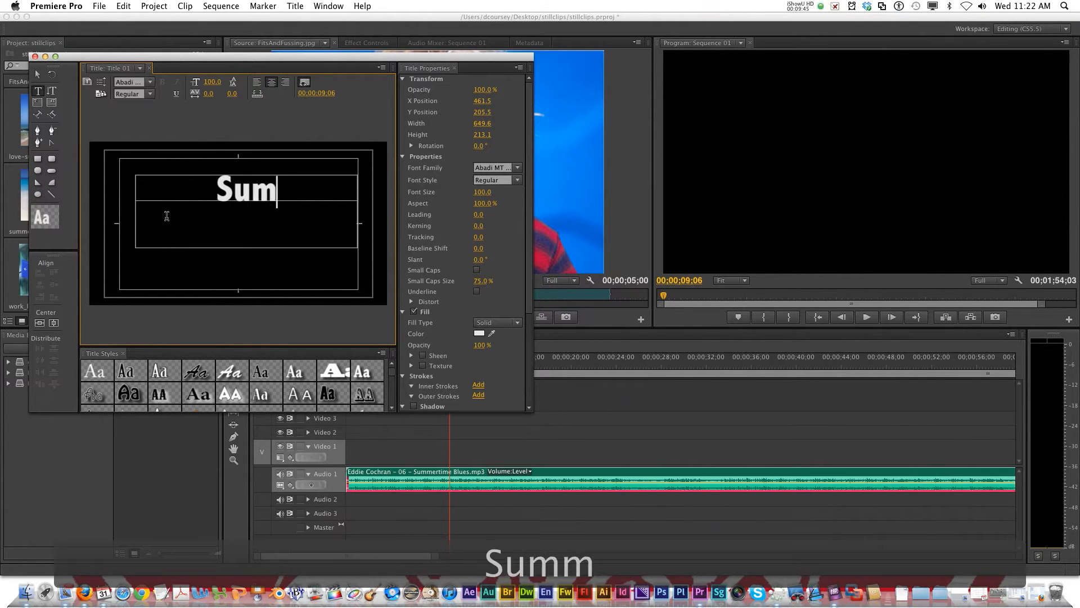
{"action": "type", "text": "mertime "}
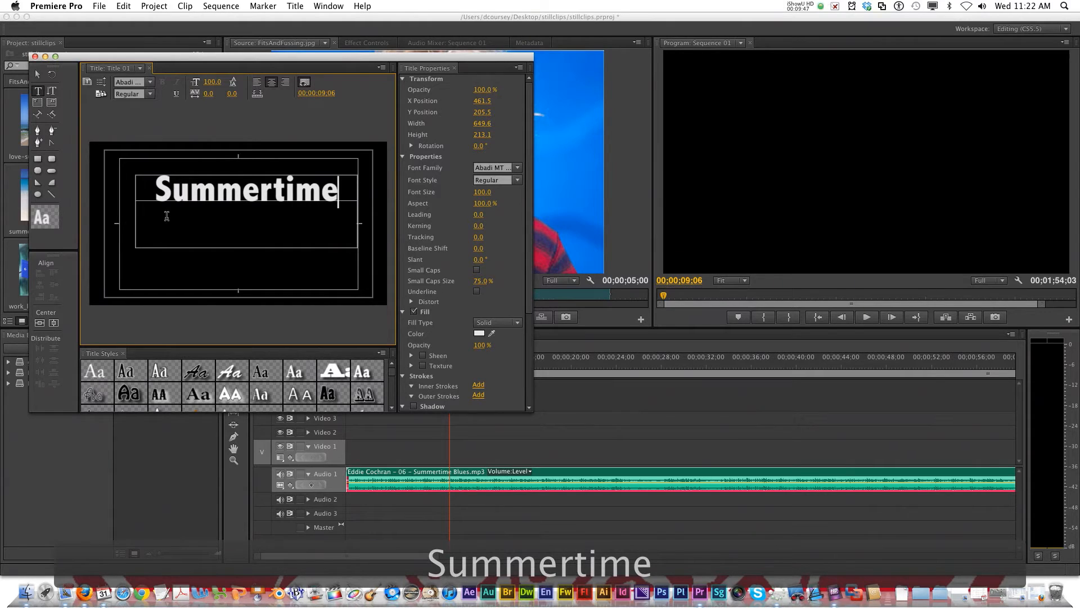
{"action": "type", "text": "Bl"}
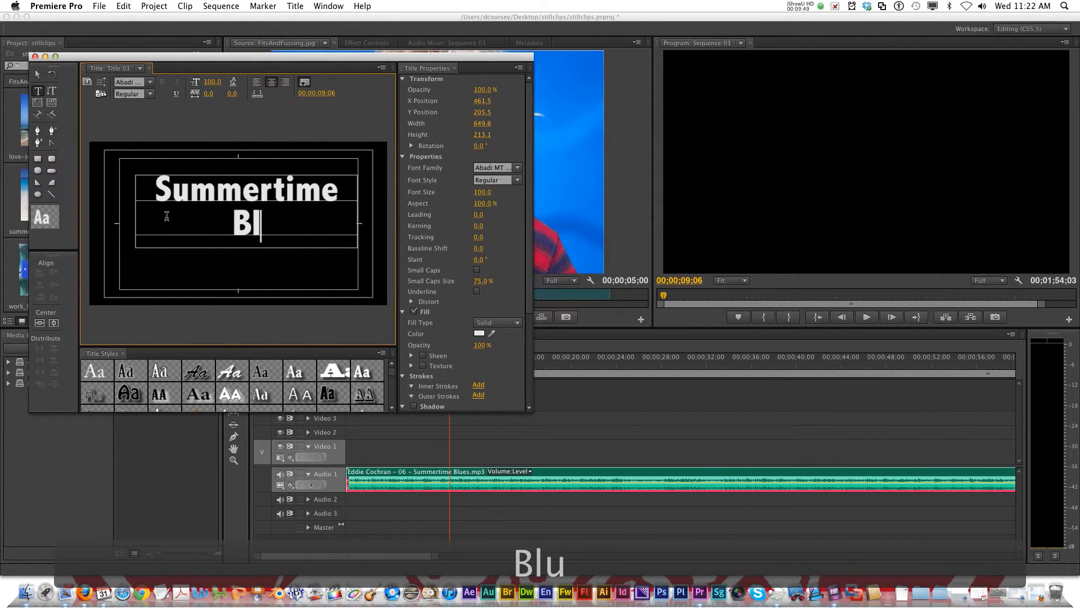
{"action": "type", "text": "ues by"}
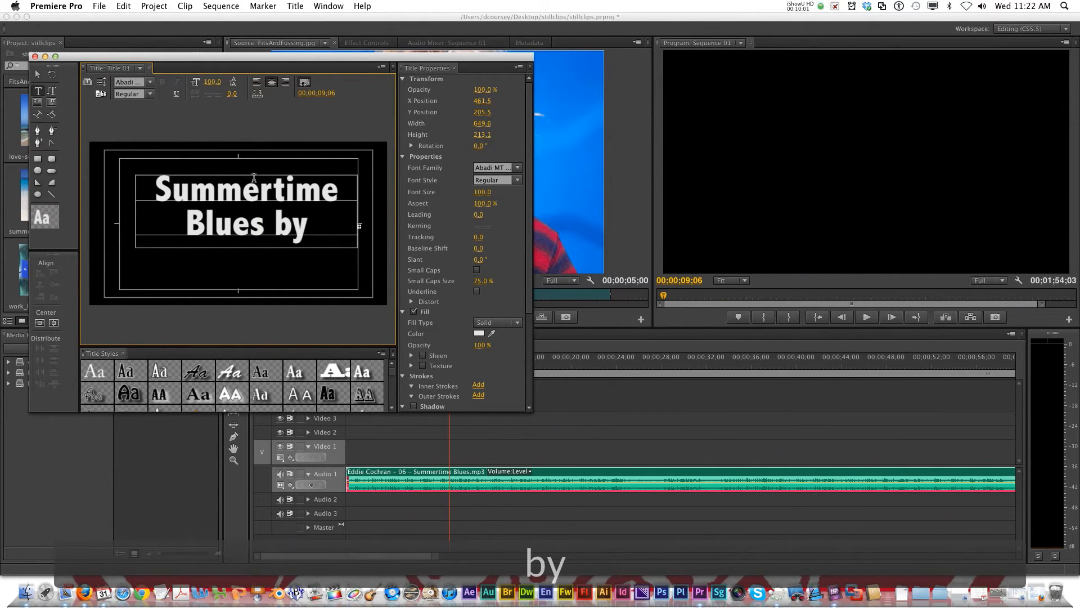
- Enlarge the text box to about 694 by 375 to fill the inner safe margin and reopen its text on the third line
{"action": "left_click", "coordinate": [40, 81]}
{"action": "left_click", "coordinate": [251, 242]}
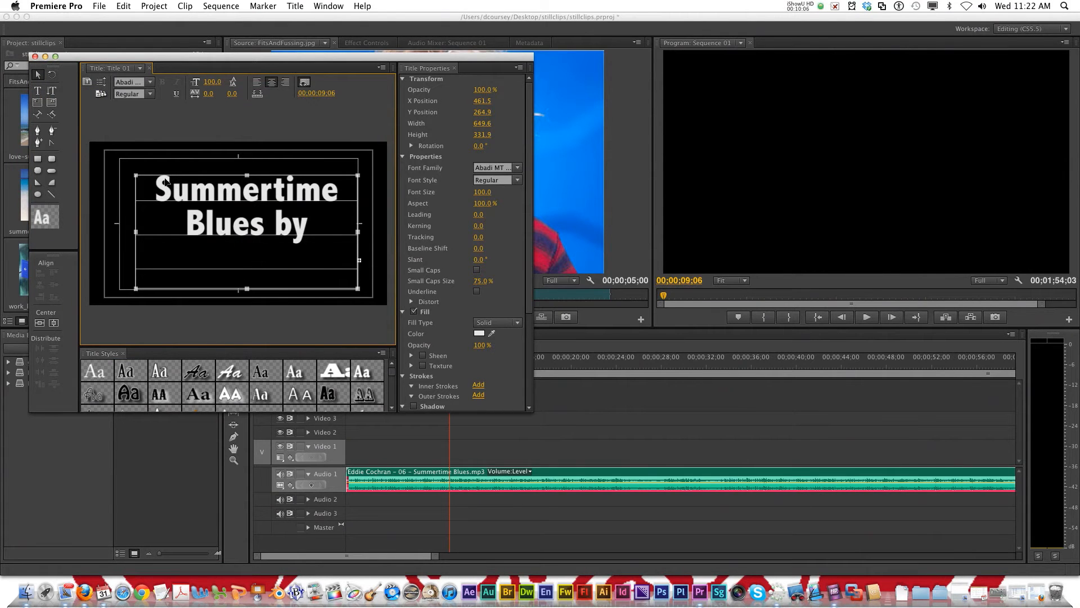
{"action": "left_click_drag", "start_coordinate": [135, 175], "coordinate": [121, 160]}
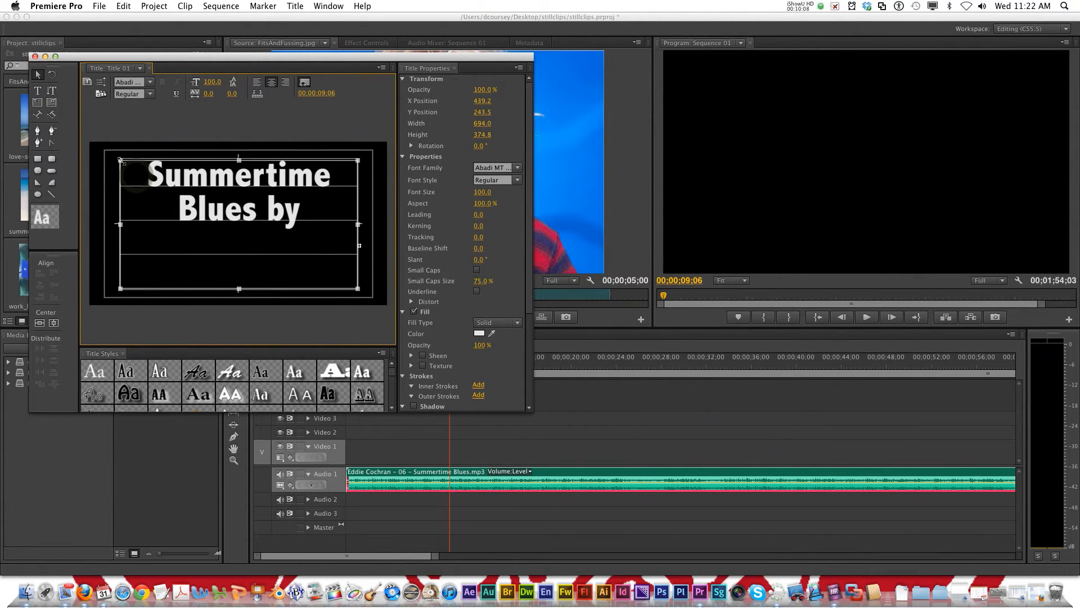
{"action": "double_click", "coordinate": [292, 242]}
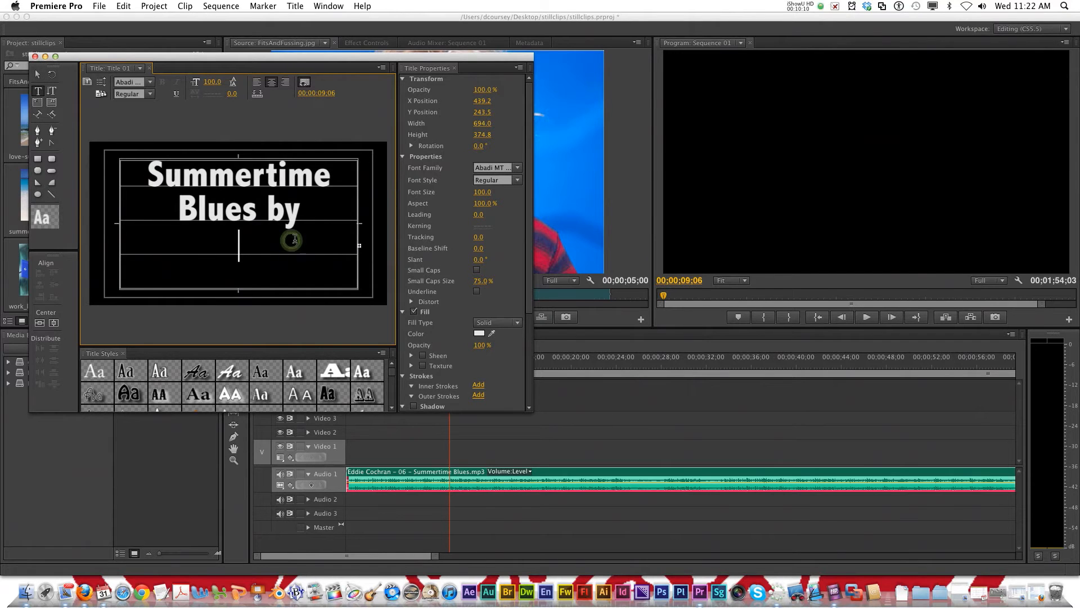
- Add the author's name on the third line of the title text and break "by" onto its own line
{"action": "type", "text": "Mr. Cp"}
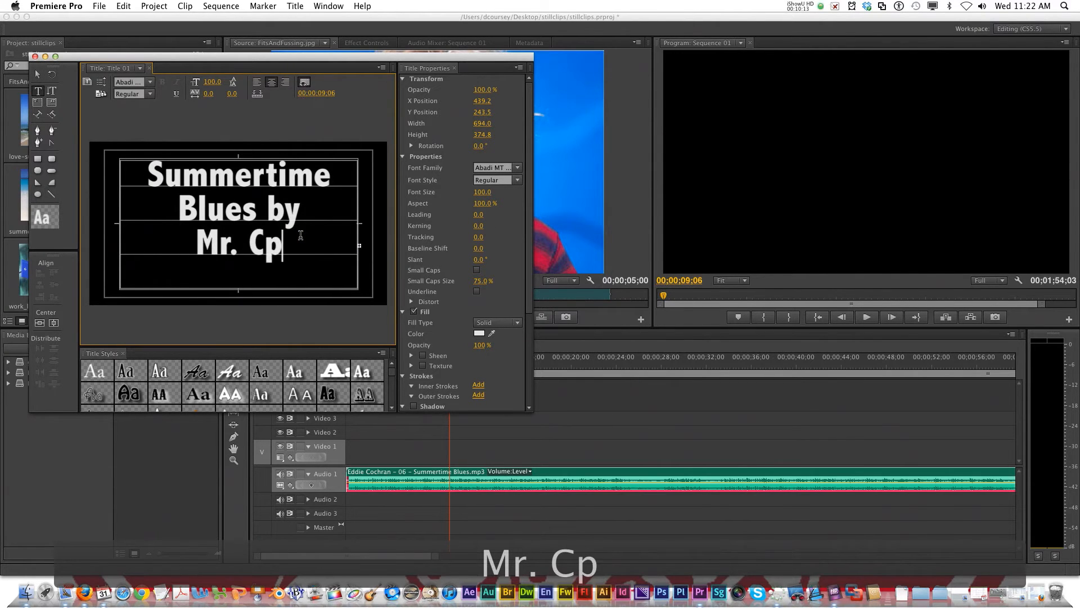
{"action": "key", "text": "BackSpace"}
{"action": "type", "text": "oursey"}
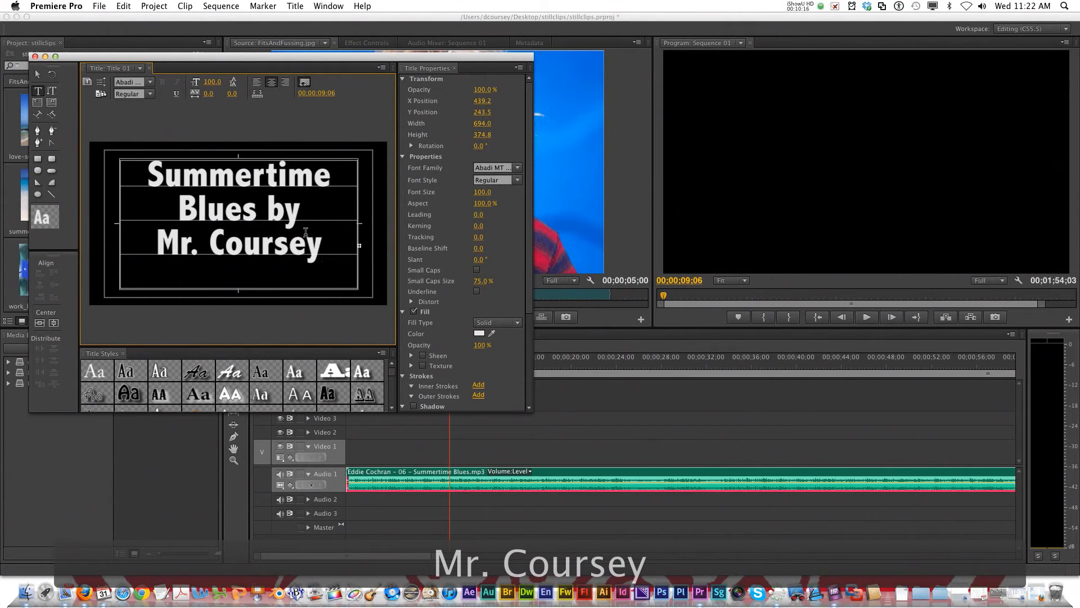
{"action": "left_click", "coordinate": [267, 210]}
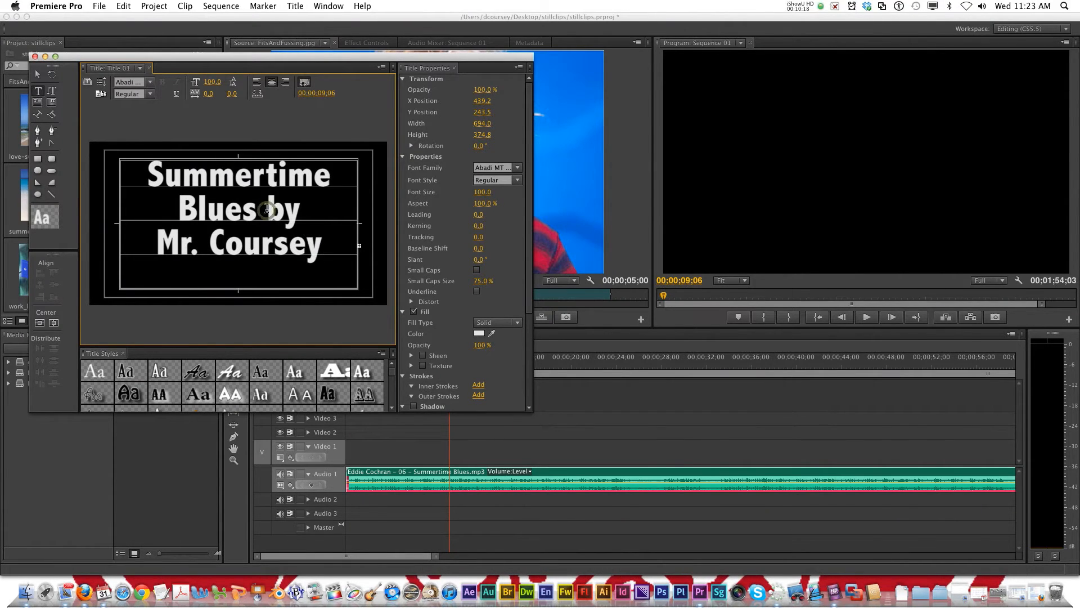
{"action": "key", "text": "Return"}
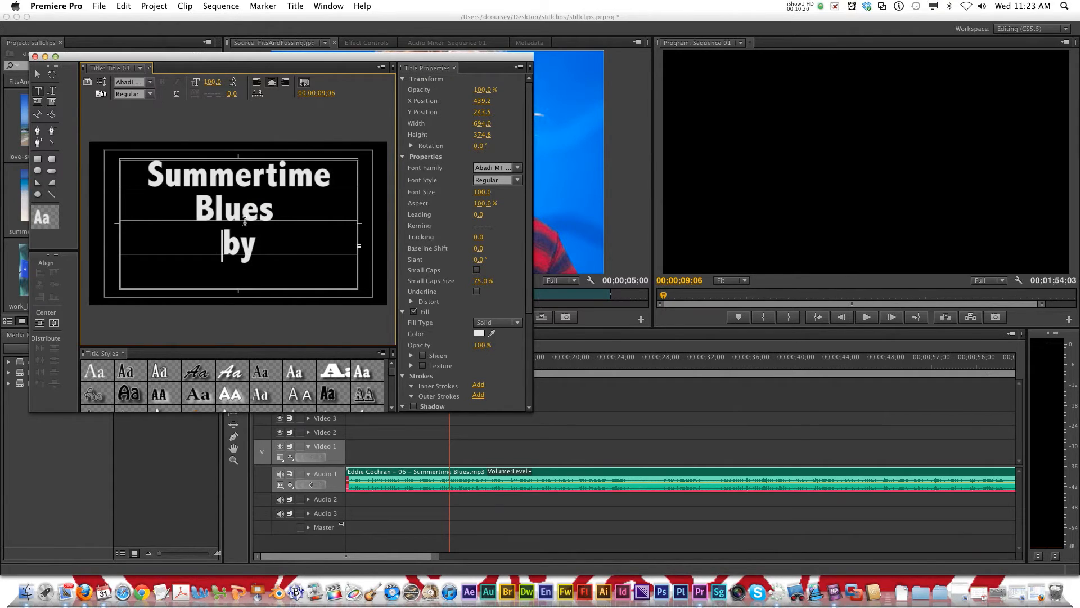
- Set all the title text to font size 72 and delete the stray "b" below the author's name
{"action": "key", "text": "super+a"}
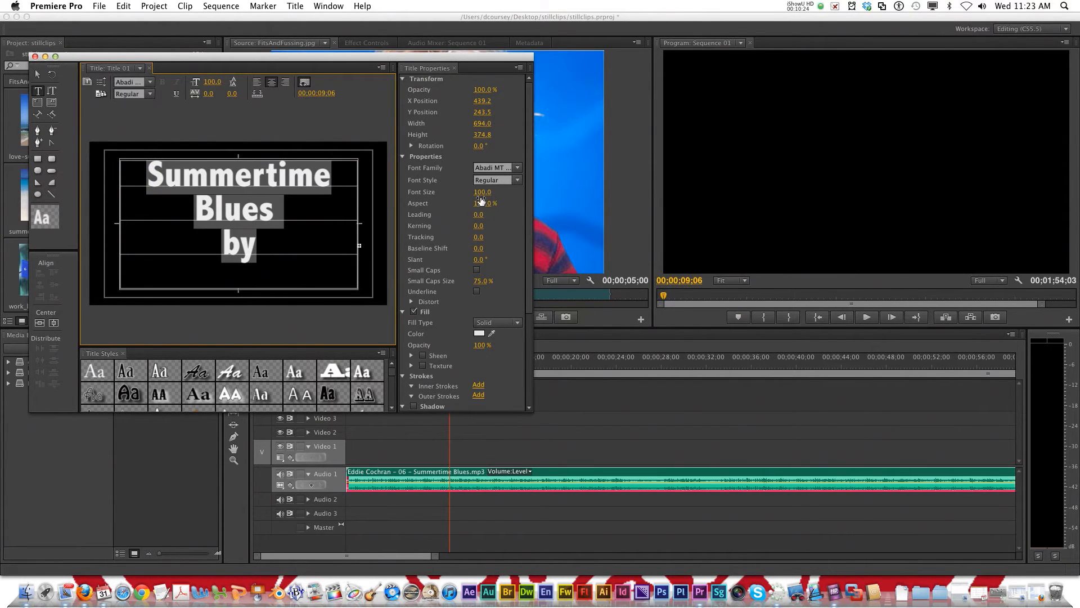
{"action": "left_click_drag", "start_coordinate": [482, 193], "coordinate": [465, 192]}
{"action": "left_click", "coordinate": [288, 278]}
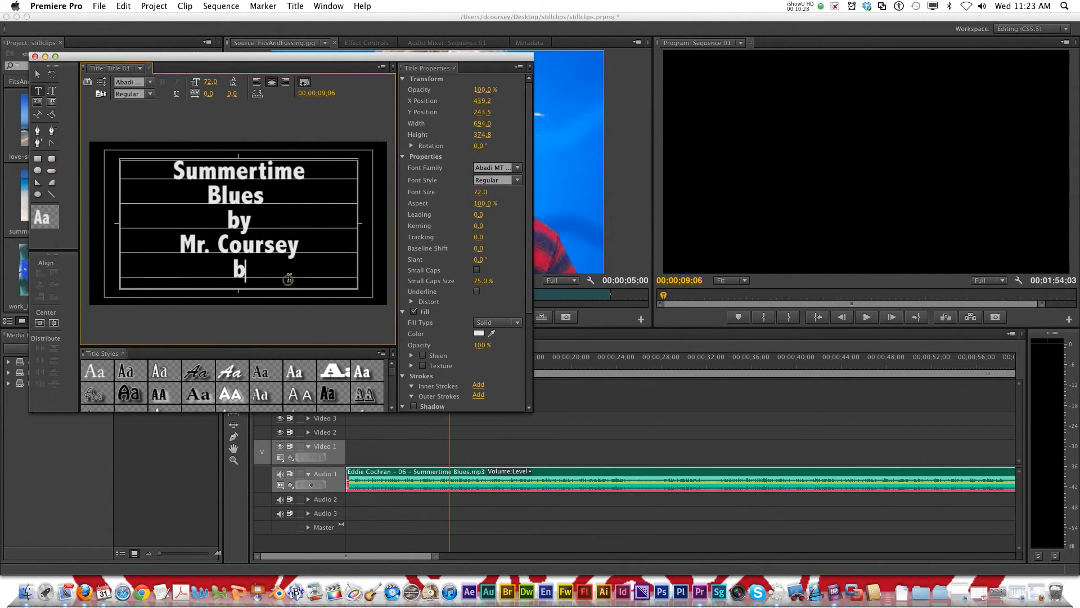
{"action": "key", "text": "BackSpace"}
{"action": "key", "text": "BackSpace"}
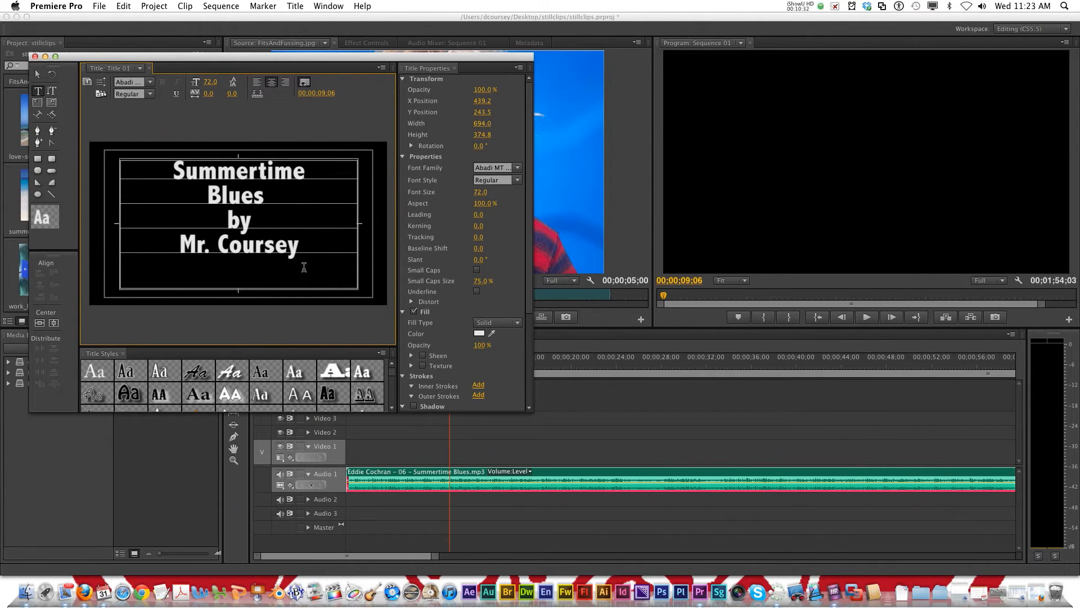
- Bring "Blues" up beside "Summertime" on the first line and close the title editor
{"action": "left_click", "coordinate": [212, 195]}
{"action": "key", "text": "BackSpace"}
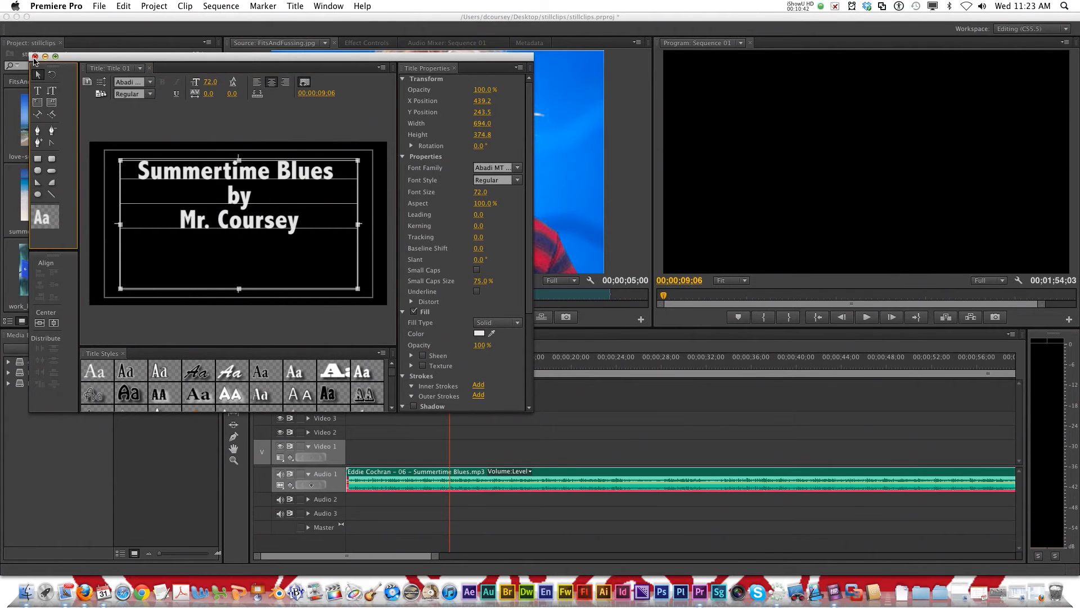
{"action": "left_click", "coordinate": [35, 57]}
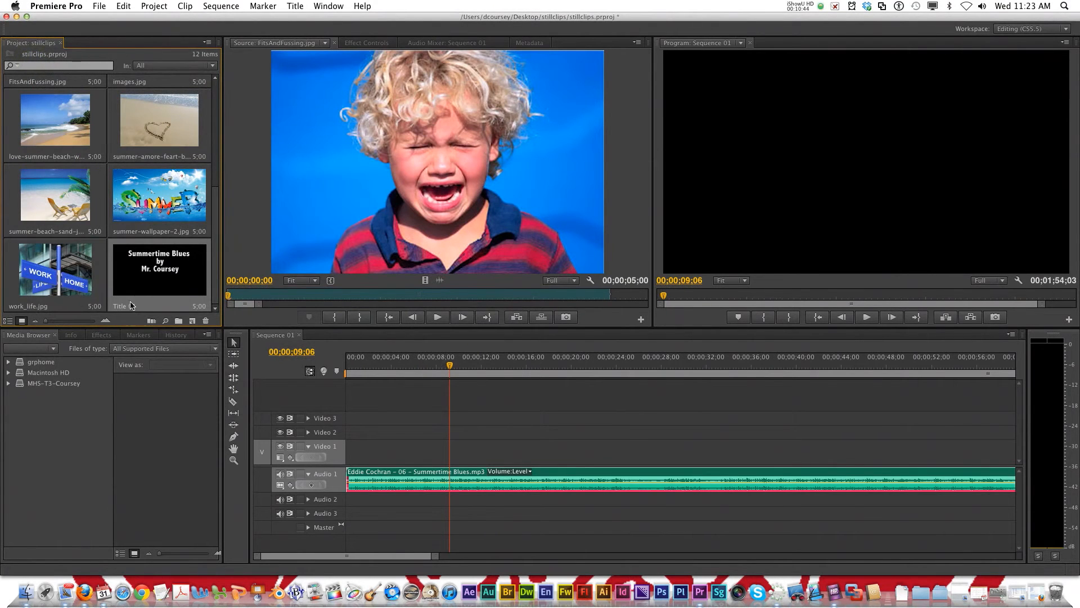
- Place Title 01 at the start of Video 1, extend its end to 00;00;09;06, and preview it from the beginning
{"action": "left_click_drag", "start_coordinate": [154, 274], "coordinate": [349, 454]}
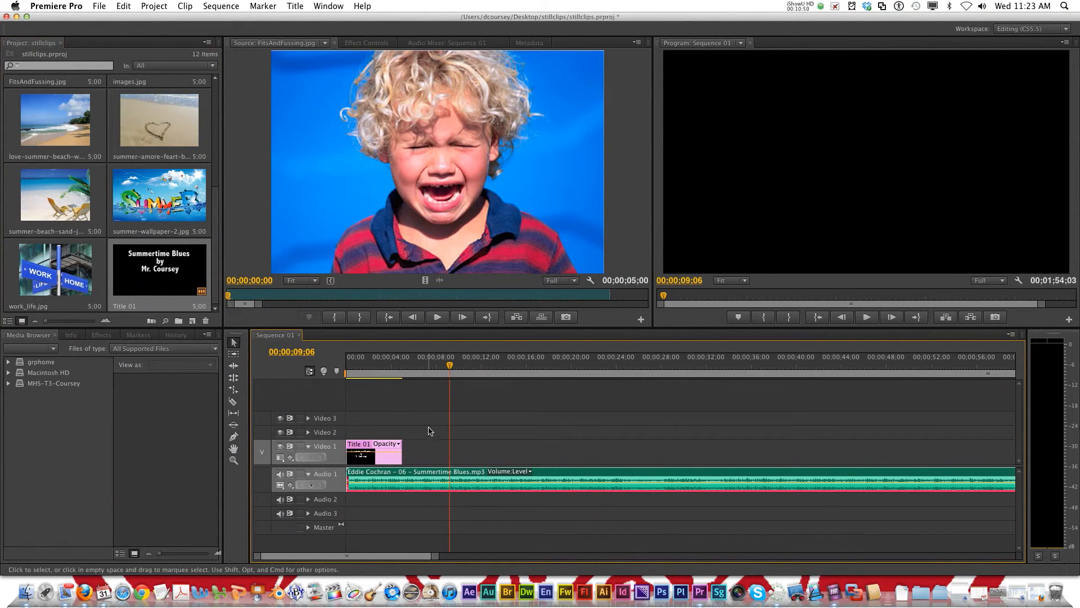
{"action": "left_click_drag", "start_coordinate": [401, 448], "coordinate": [449, 446]}
{"action": "left_click_drag", "start_coordinate": [367, 361], "coordinate": [346, 360]}
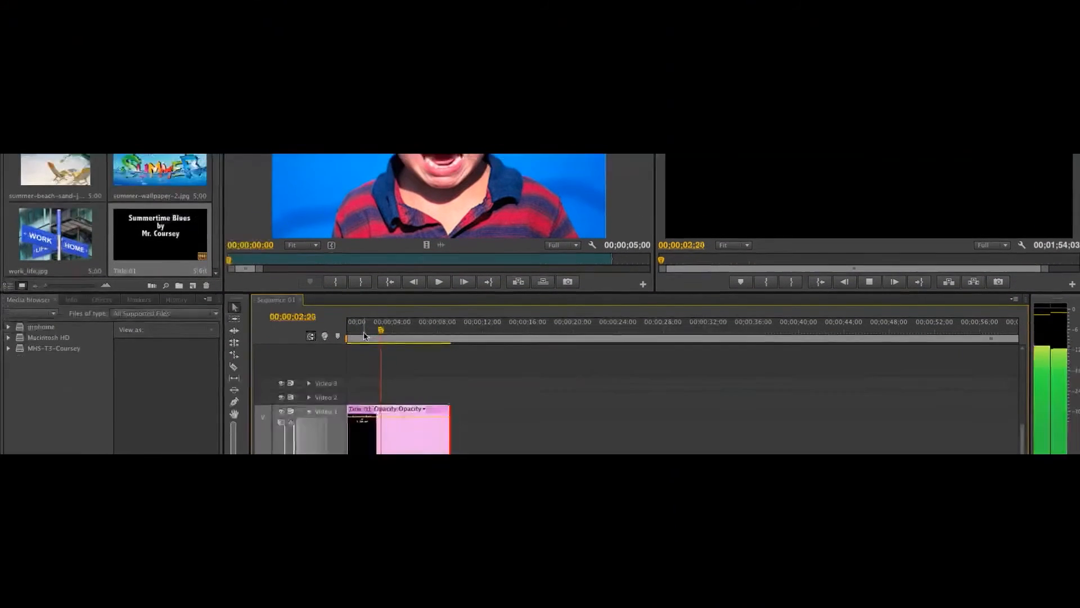
{"action": "key", "text": "space"}
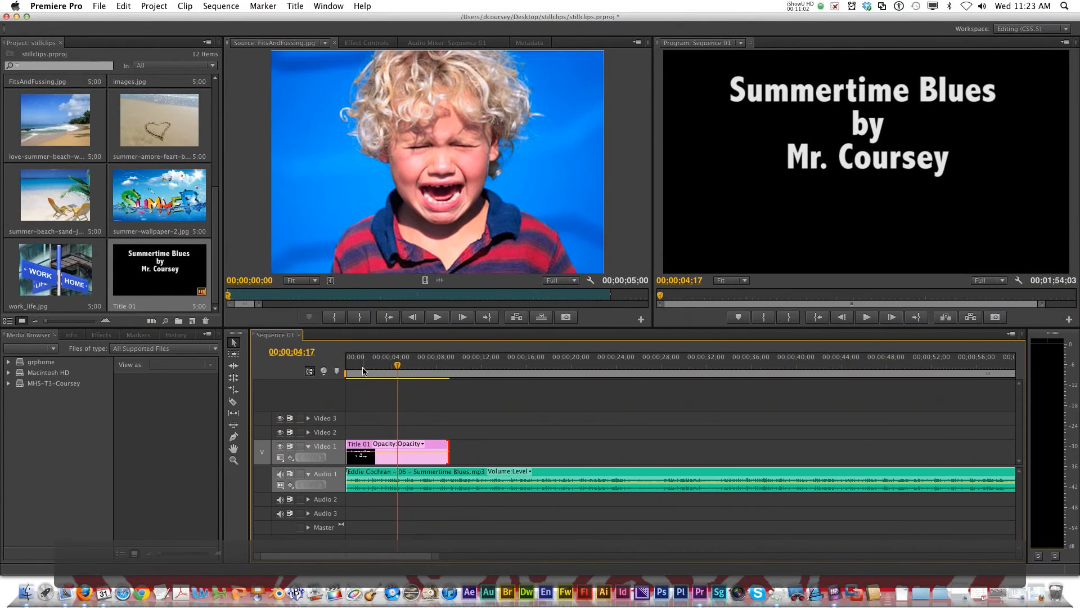
- Move Title 01 up to Video 2 and place summer-wallpaper-2.jpg beneath it on Video 1 with the same length
{"action": "left_click_drag", "start_coordinate": [370, 449], "coordinate": [366, 438]}
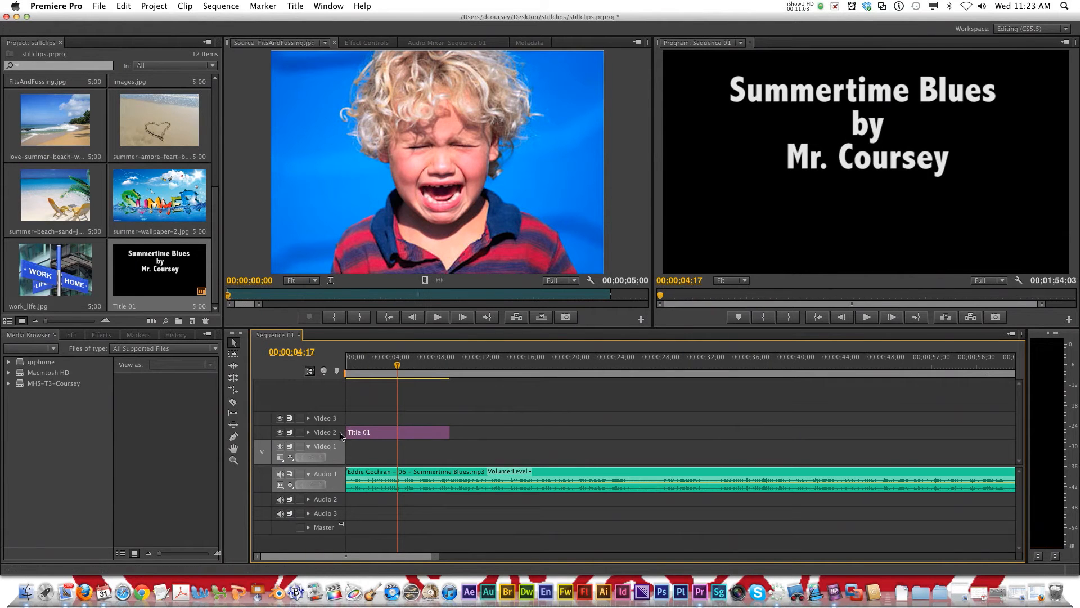
{"action": "left_click_drag", "start_coordinate": [160, 204], "coordinate": [449, 445]}
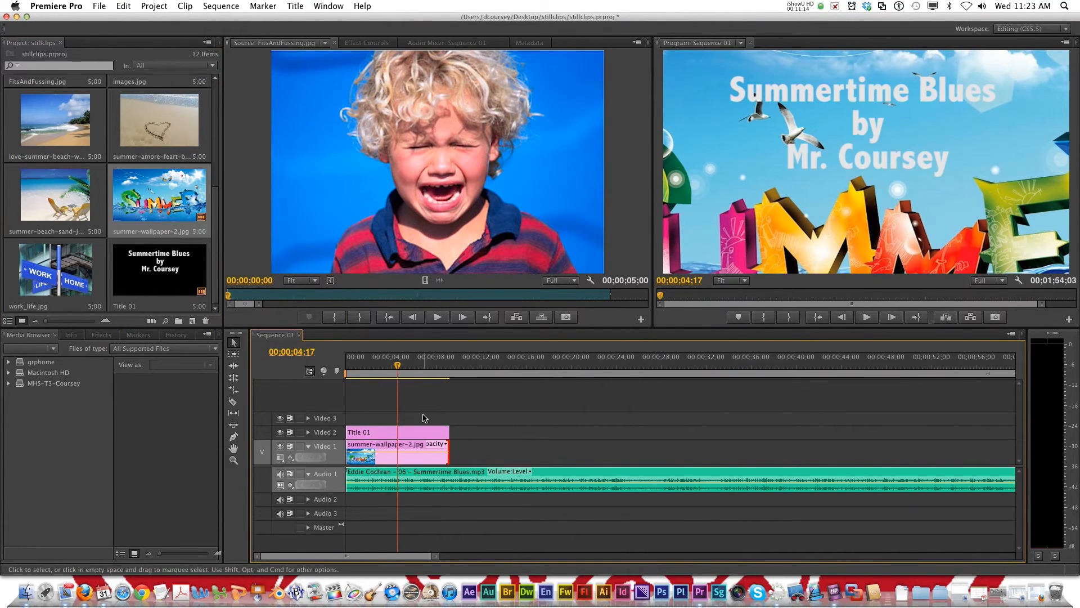
- Preview the opening and scale the summer-wallpaper-2.jpg clip on Video 1 to the frame size
{"action": "left_click", "coordinate": [391, 373]}
{"action": "left_click_drag", "start_coordinate": [391, 373], "coordinate": [347, 377]}
{"action": "key", "text": "space"}
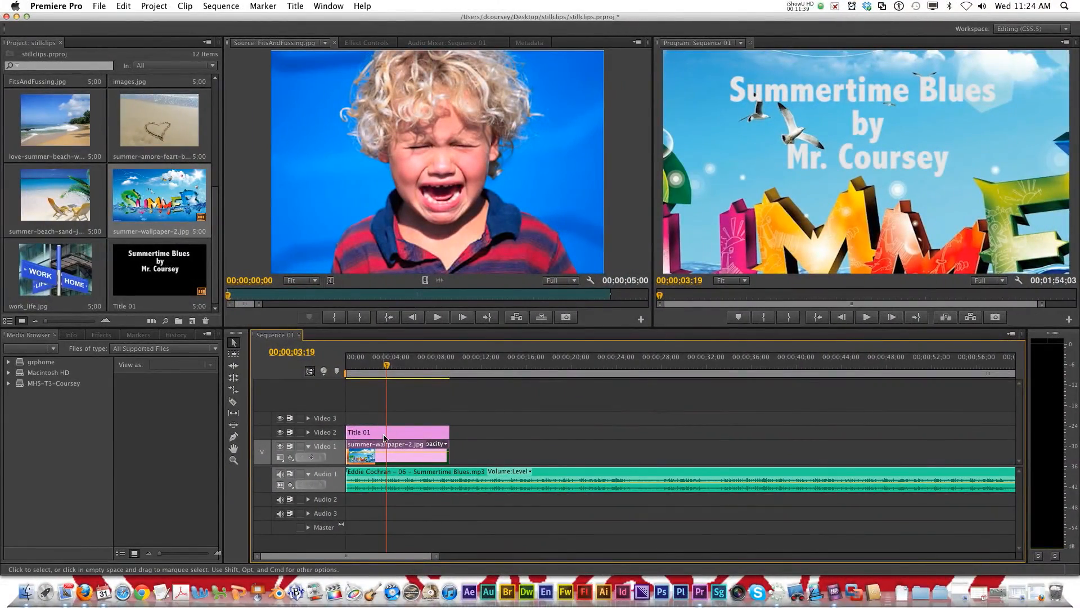
{"action": "right_click", "coordinate": [395, 461]}
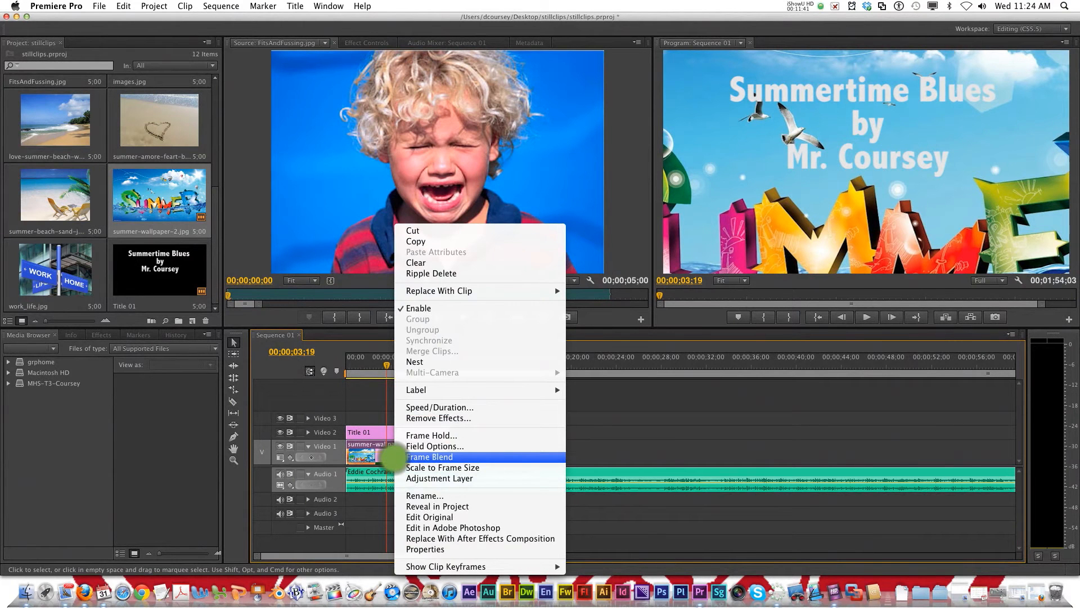
{"action": "left_click", "coordinate": [460, 468]}
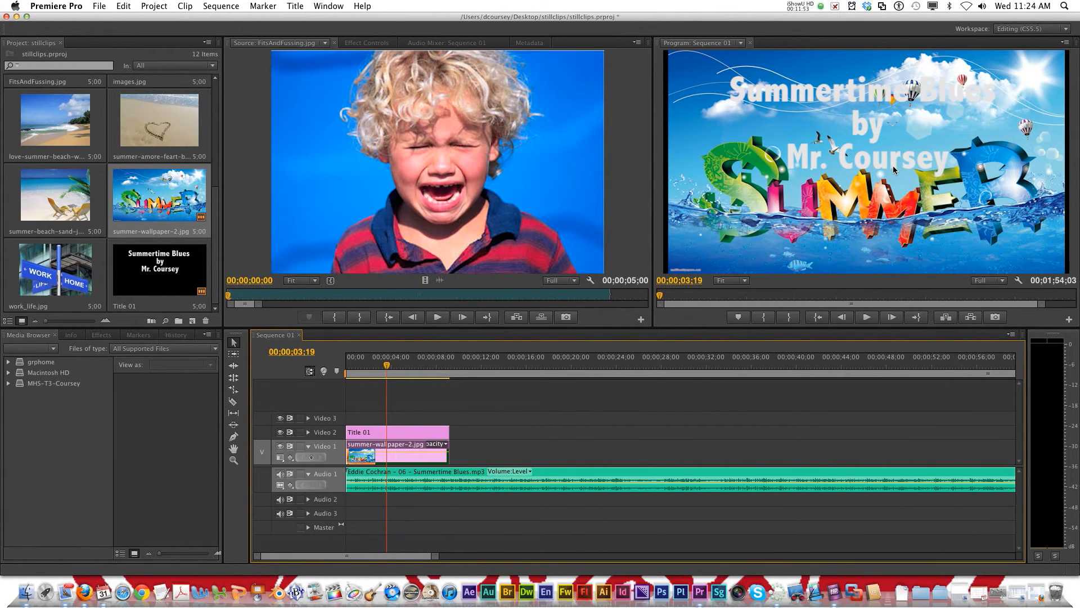
- Reopen Title 01 and give its text a red inner edge stroke of size 13
{"action": "double_click", "coordinate": [395, 432]}
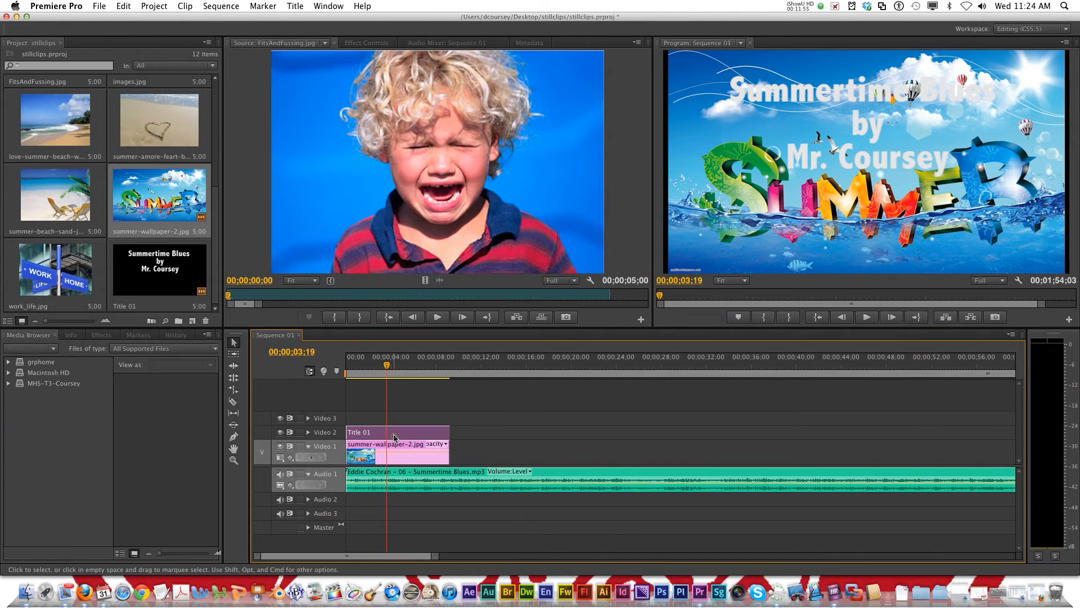
{"action": "scroll", "coordinate": [479, 325], "scroll_direction": "down", "scroll_amount": 3}
{"action": "left_click", "coordinate": [477, 322]}
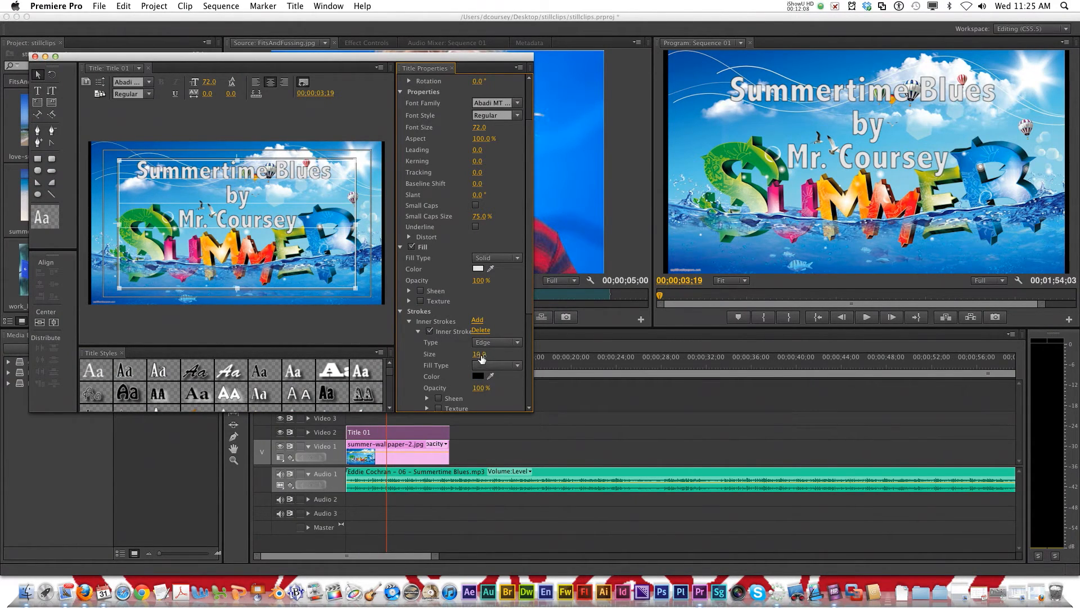
{"action": "mouse_move", "coordinate": [479, 354]}
{"action": "left_mouse_down"}
{"action": "mouse_move", "coordinate": [502, 354]}
{"action": "mouse_move", "coordinate": [473, 354]}
{"action": "left_mouse_up"}
{"action": "left_click", "coordinate": [478, 376]}
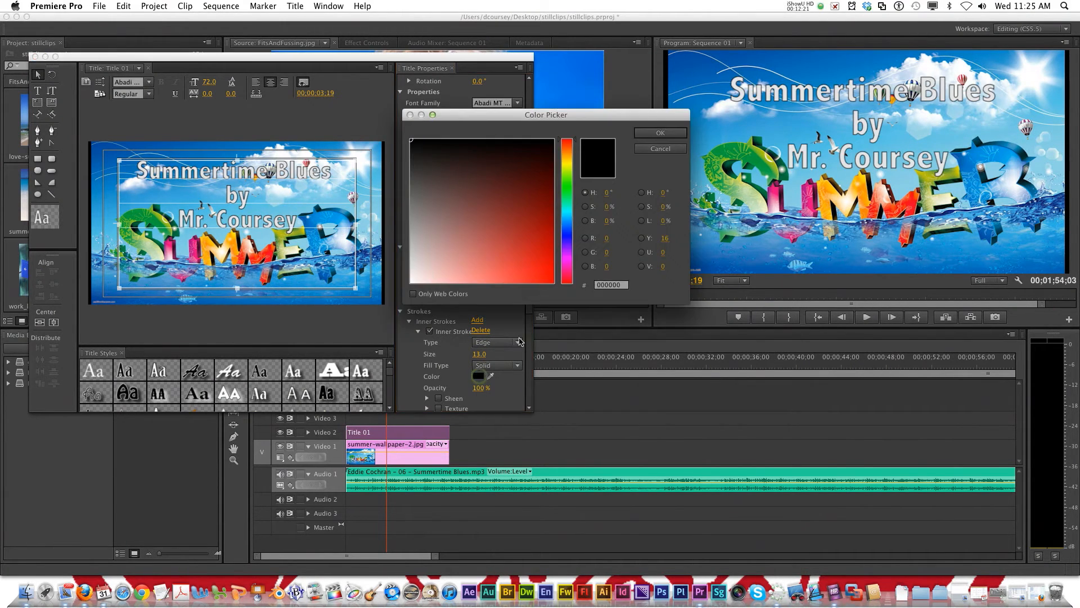
{"action": "left_click", "coordinate": [526, 226]}
{"action": "left_click", "coordinate": [661, 133]}
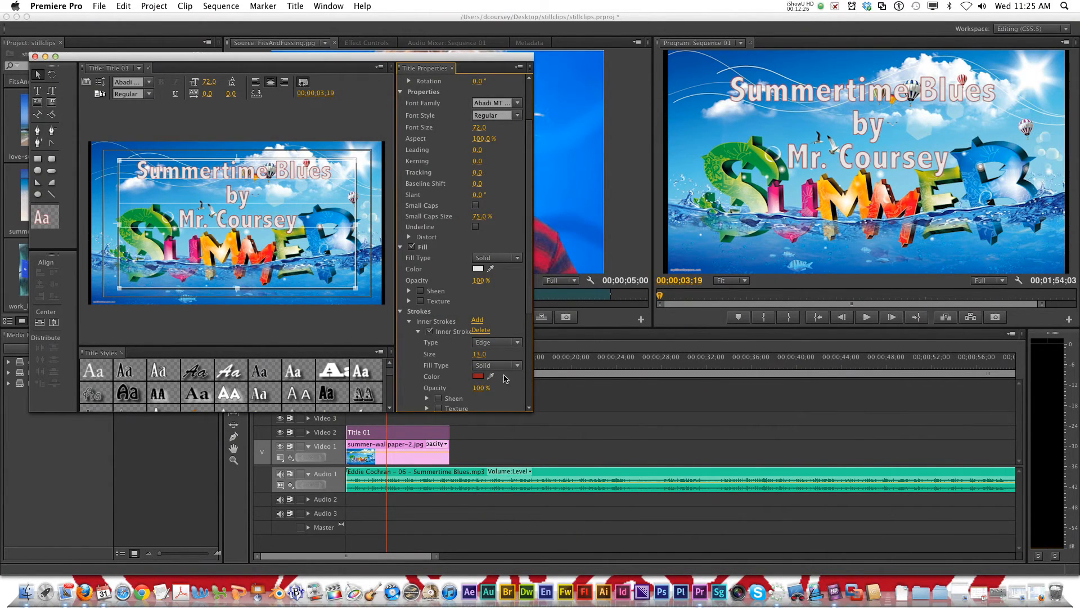
- Enable a shadow on the Title 01 text and close the title editor
{"action": "left_click_drag", "start_coordinate": [528, 311], "coordinate": [528, 388]}
{"action": "left_click", "coordinate": [412, 295]}
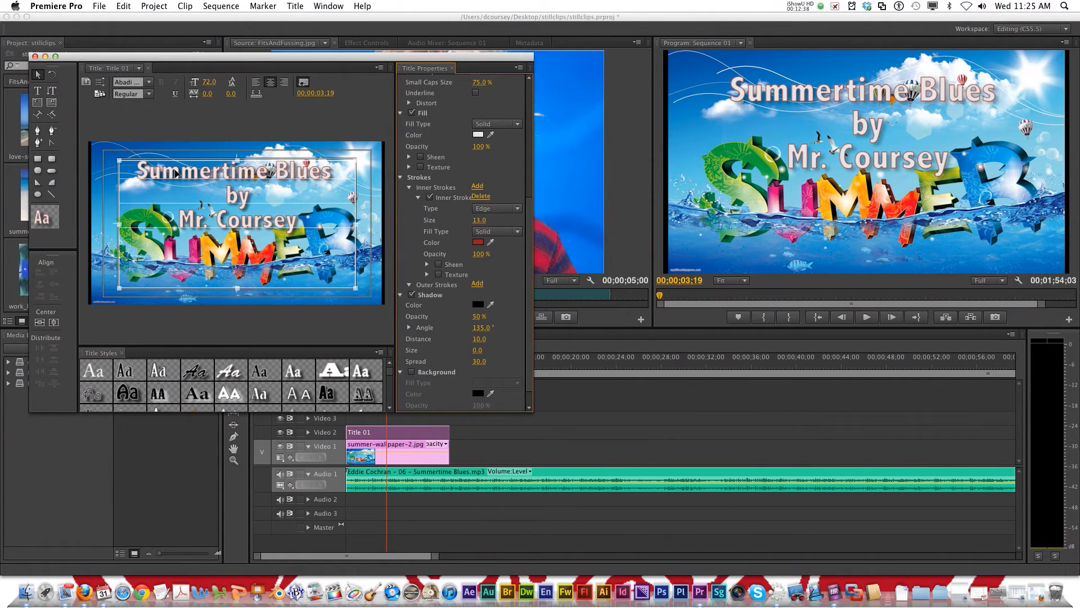
{"action": "left_click", "coordinate": [35, 57]}
- Play the sequence from 00;00;04;18 and stop at 00;00;12;21
{"action": "left_click", "coordinate": [398, 364]}
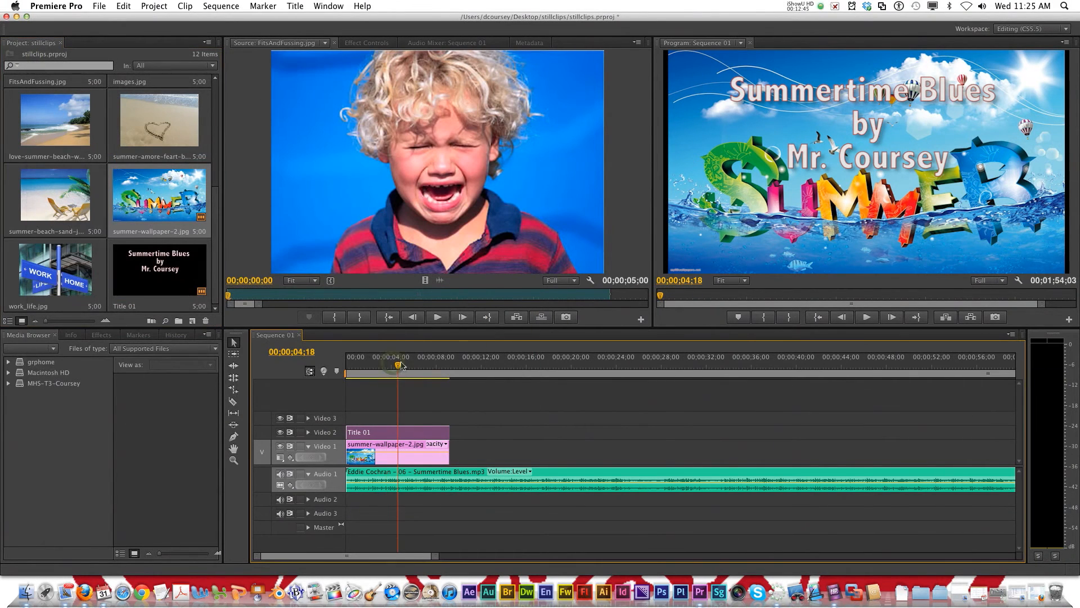
{"action": "key", "text": "space"}
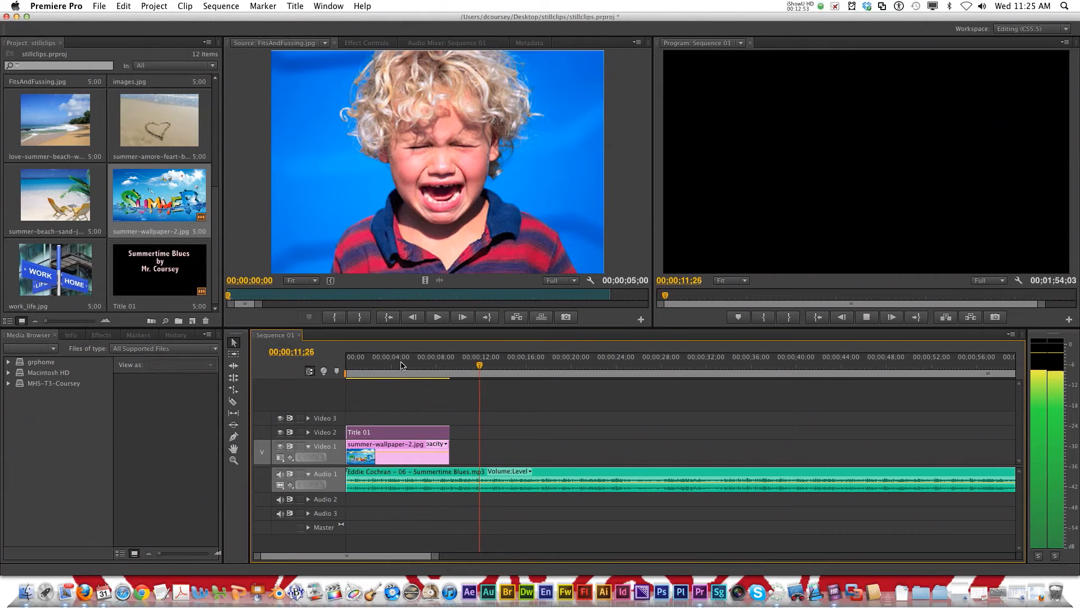
{"action": "key", "text": "space"}
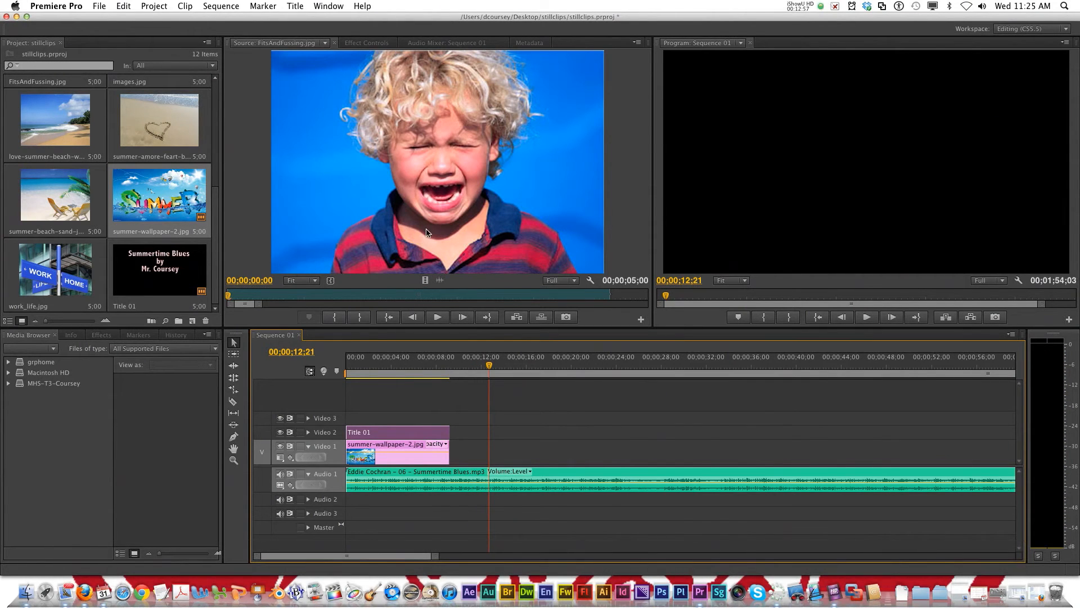
- Place FitsAndFussing.jpg directly after the wallpaper clip on Video 1 and extend its end to about the 15-second mark while checking against the song
{"action": "left_click_drag", "start_coordinate": [435, 210], "coordinate": [493, 447]}
{"action": "key", "text": "space"}
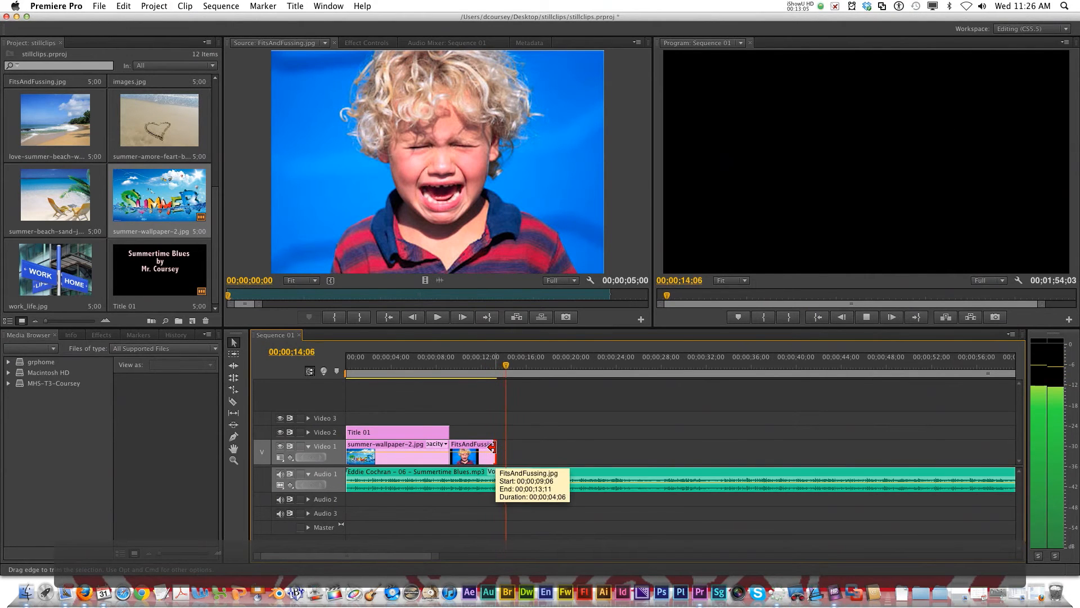
{"action": "left_click_drag", "start_coordinate": [492, 448], "coordinate": [516, 447]}
{"action": "key", "text": "space"}
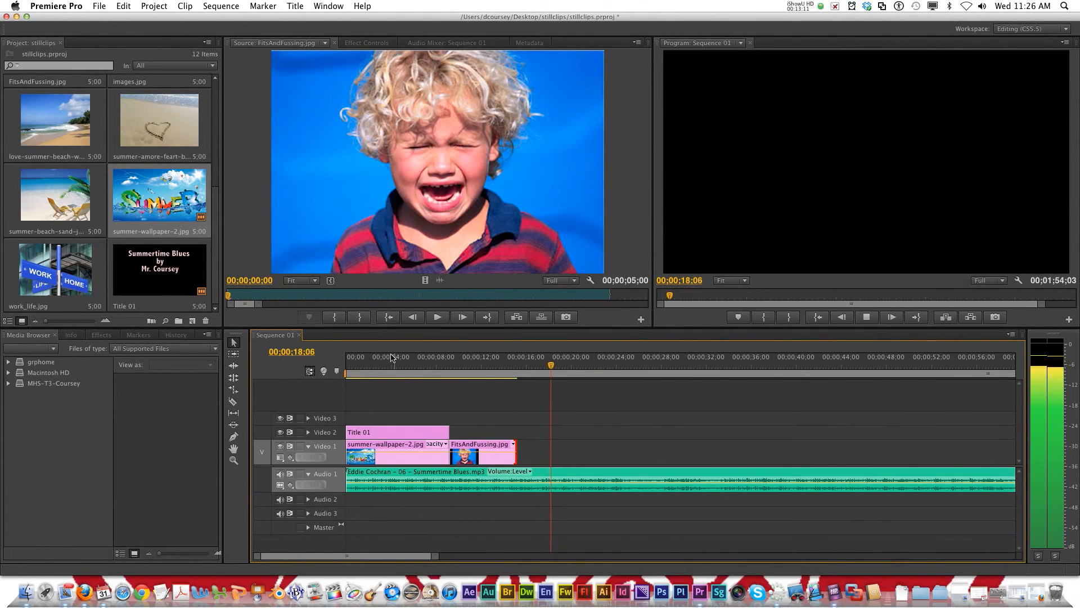
- Place work_life.jpg directly after FitsAndFussing.jpg on Video 1 and extend its end to about the 21.5-second mark, checking against the song
{"action": "key", "text": "space"}
{"action": "left_click_drag", "start_coordinate": [49, 272], "coordinate": [528, 464]}
{"action": "key", "text": "space"}
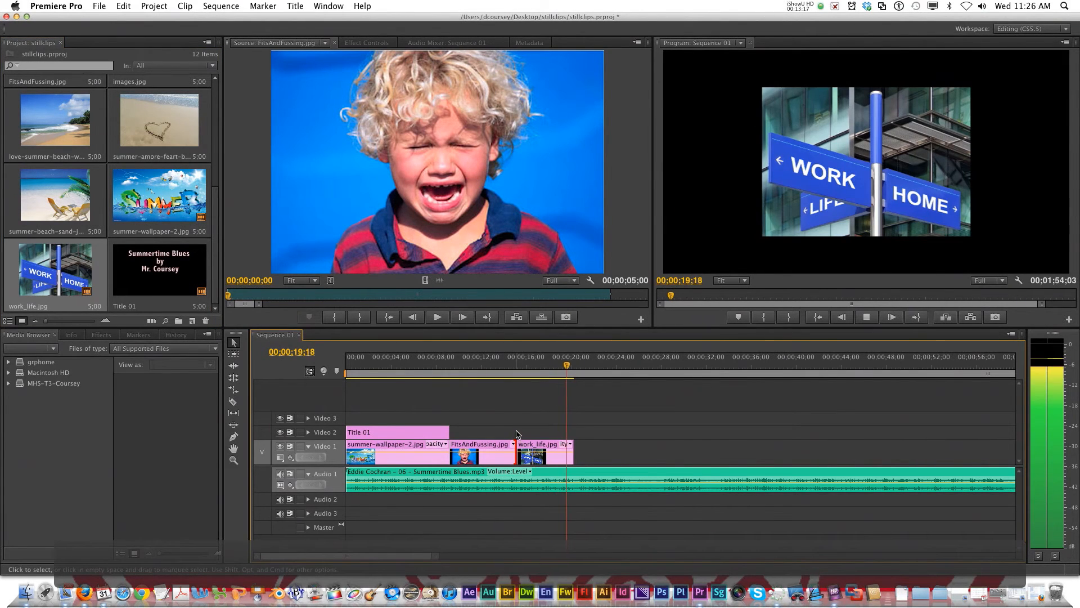
{"action": "key", "text": "space"}
{"action": "left_click_drag", "start_coordinate": [572, 451], "coordinate": [587, 447]}
{"action": "key", "text": "space"}
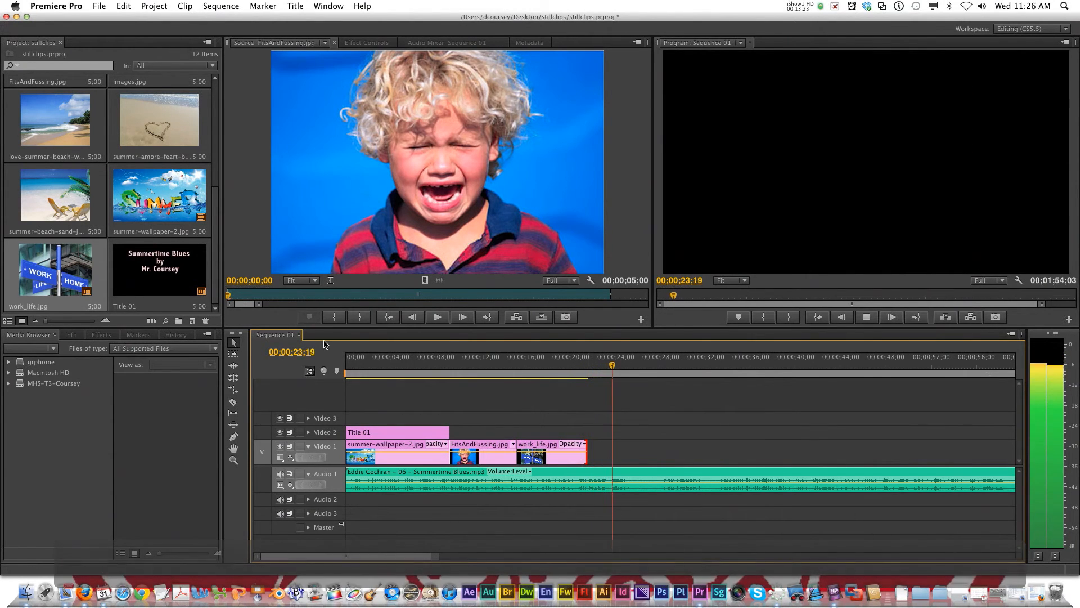
- Stop playback at 00;00;25;24 and place BossYellingAtMe.jpg directly after work_life.jpg on Video 1
{"action": "scroll", "coordinate": [128, 220], "scroll_direction": "up", "scroll_amount": 3}
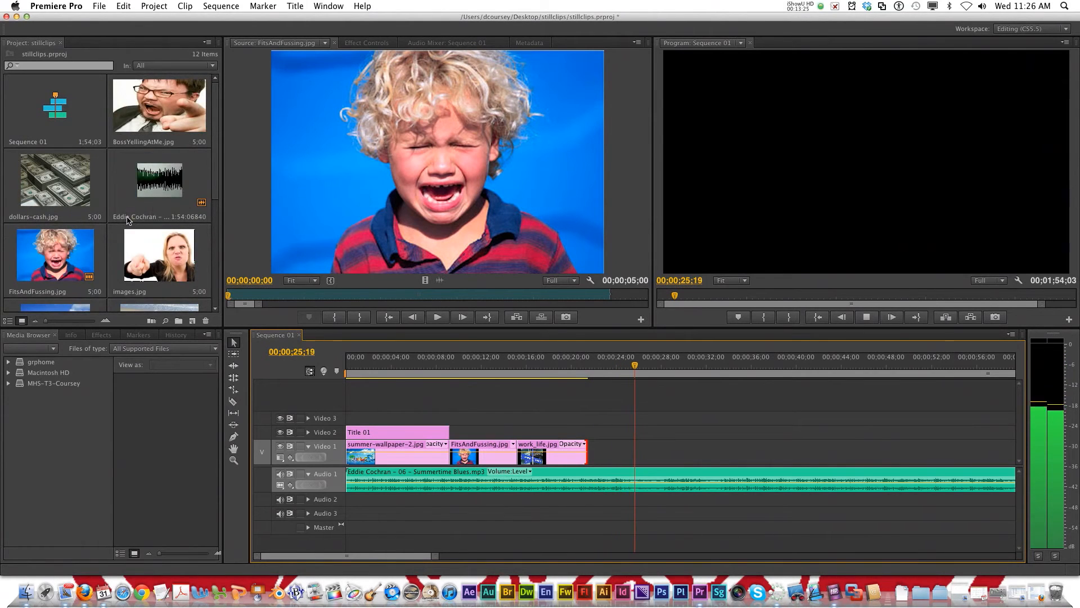
{"action": "key", "text": "space"}
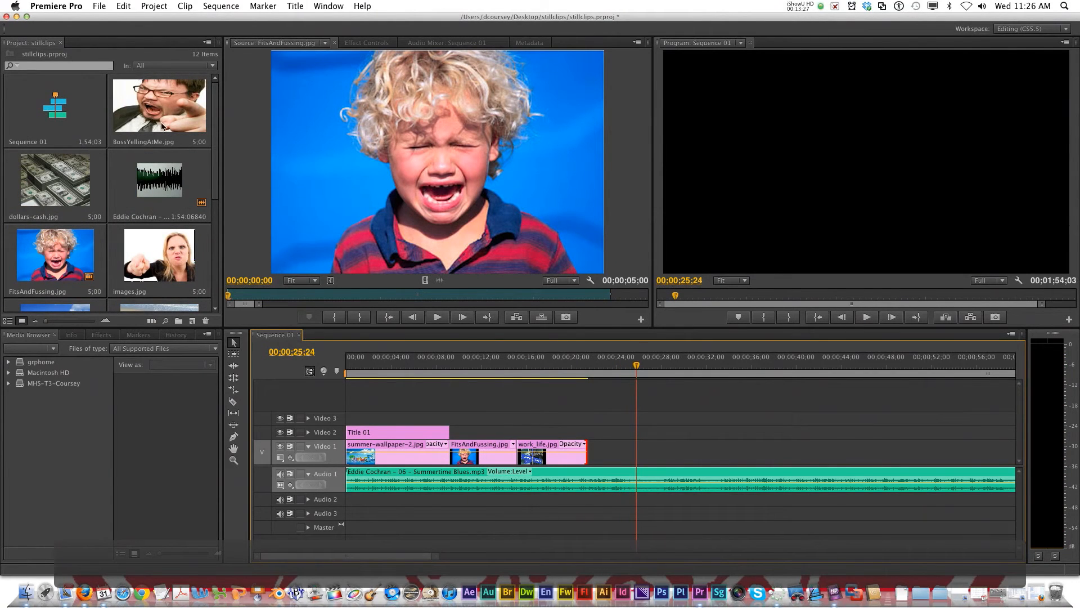
{"action": "left_click_drag", "start_coordinate": [158, 112], "coordinate": [597, 459]}
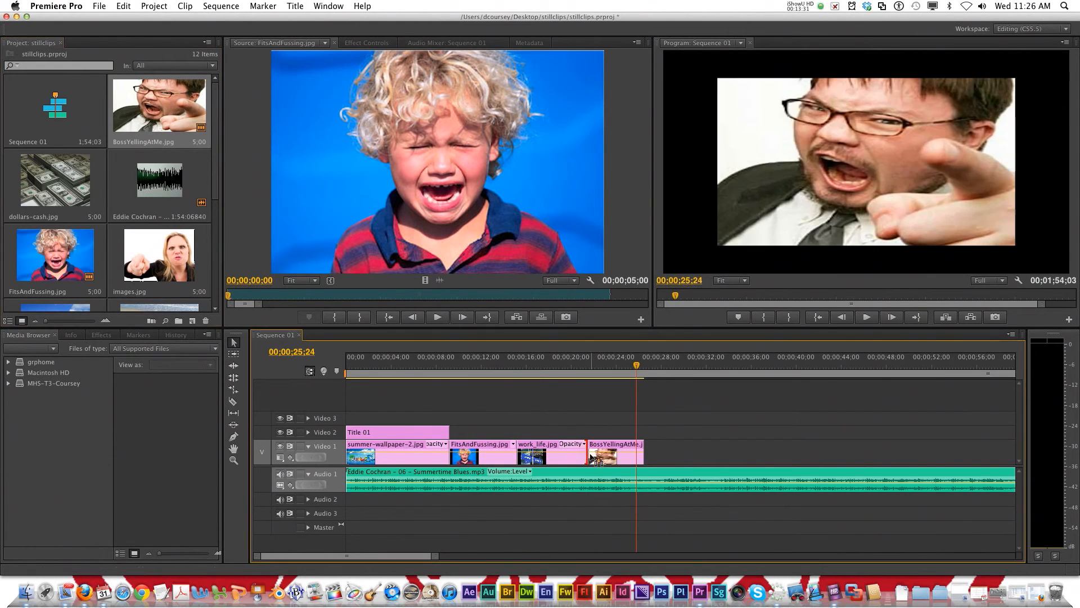
- Play from 00;00;22;05 and shift BossYellingAtMe.jpg on Video 1 to start at about the 24.5-second mark
{"action": "left_click", "coordinate": [596, 368]}
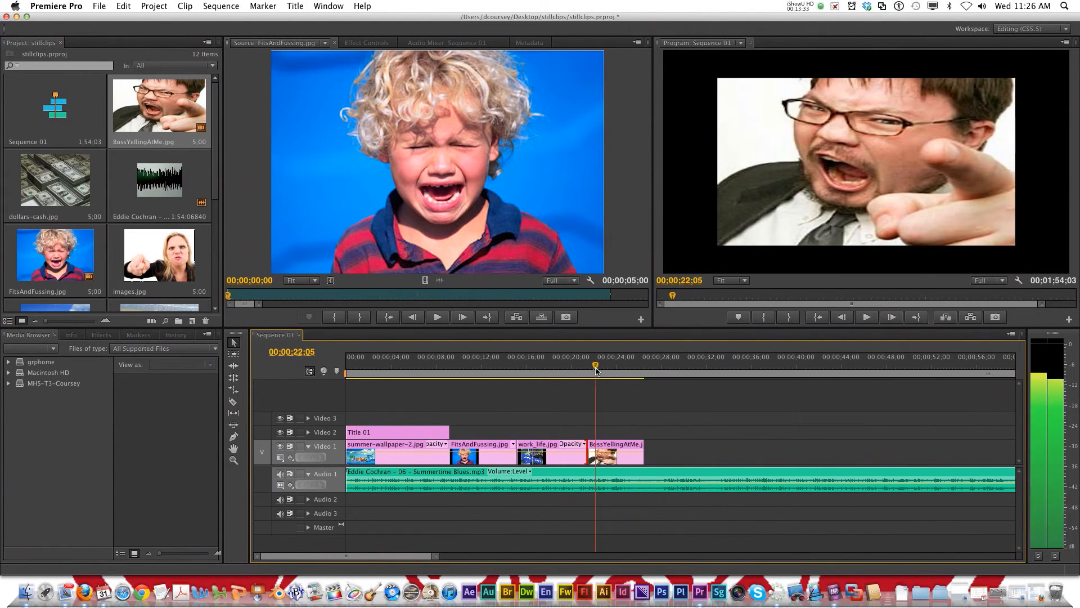
{"action": "key", "text": "space"}
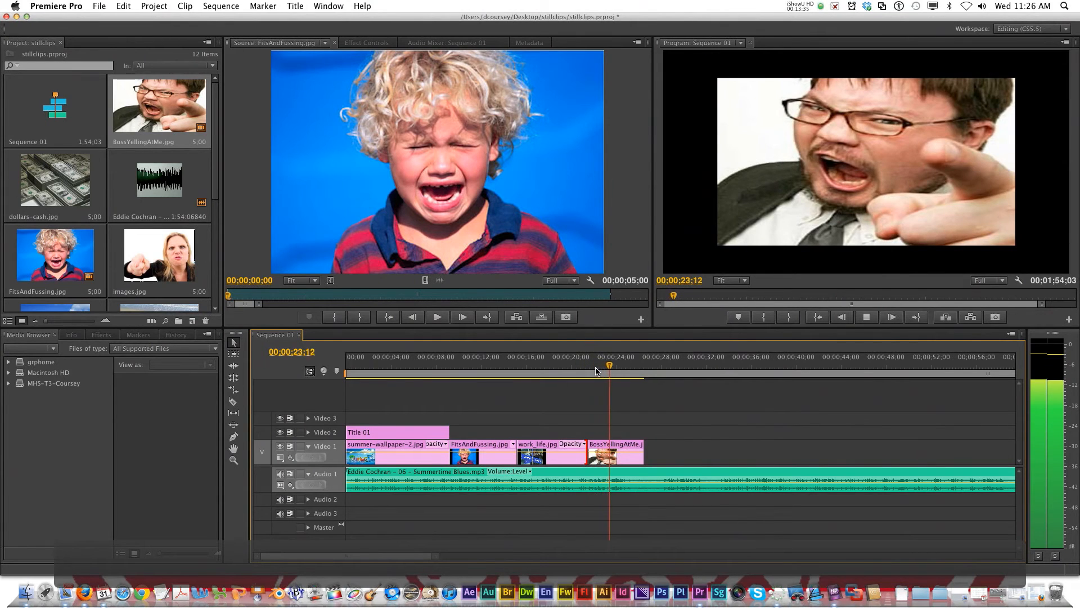
{"action": "key", "text": "space"}
{"action": "left_click_drag", "start_coordinate": [612, 447], "coordinate": [644, 448]}
{"action": "key", "text": "space"}
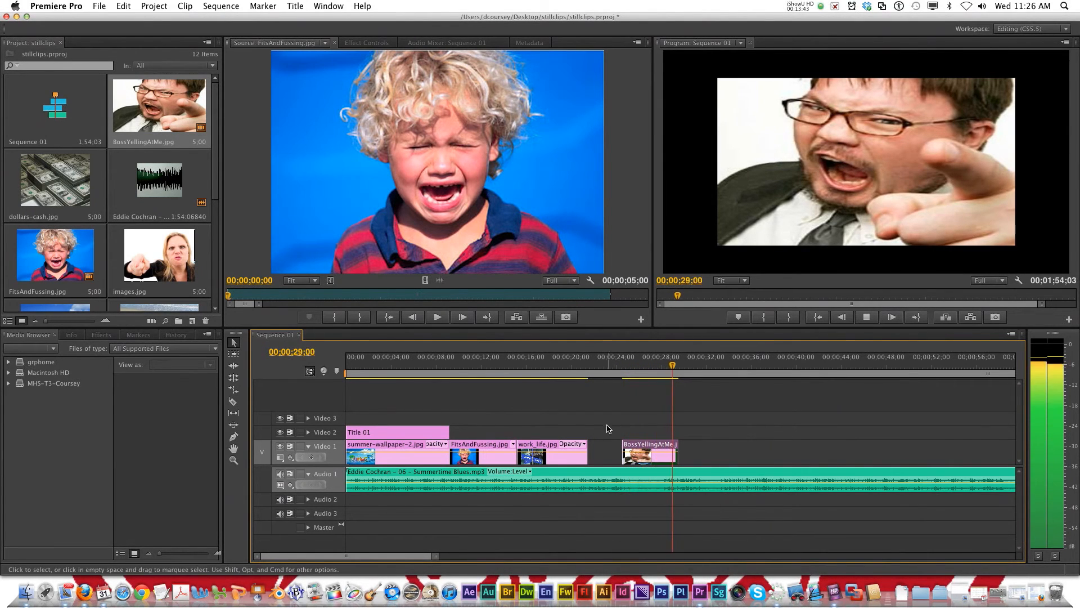
- Stop playback at 00;00;30;25, place summer-wallpaper-2.jpg at the playhead on Video 1, and play it against the song
{"action": "key", "text": "space"}
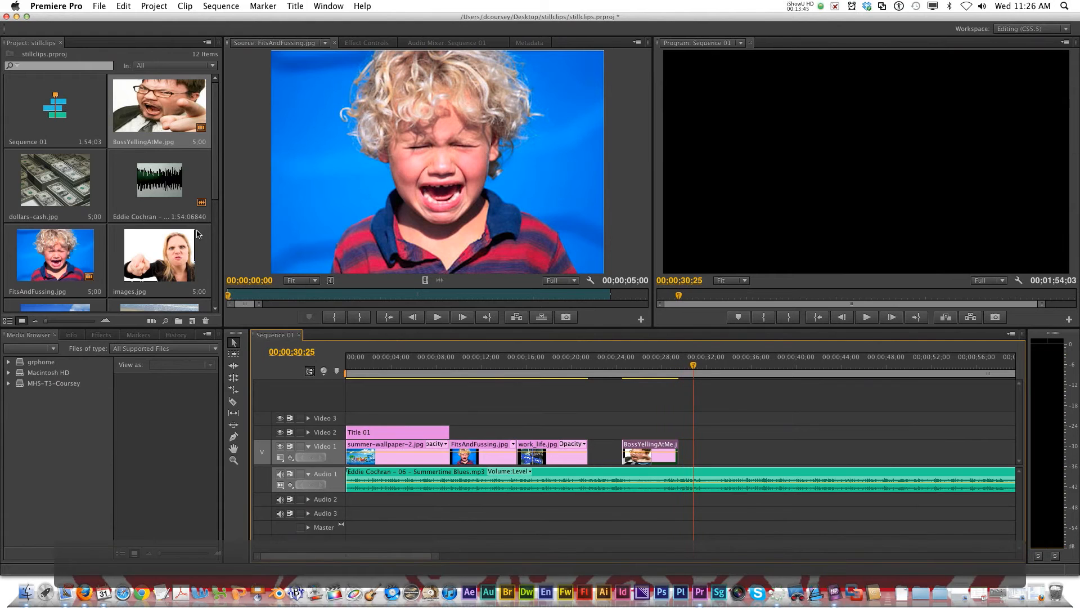
{"action": "left_click_drag", "start_coordinate": [215, 193], "coordinate": [220, 280]}
{"action": "scroll", "coordinate": [96, 239], "scroll_direction": "down", "scroll_amount": 2}
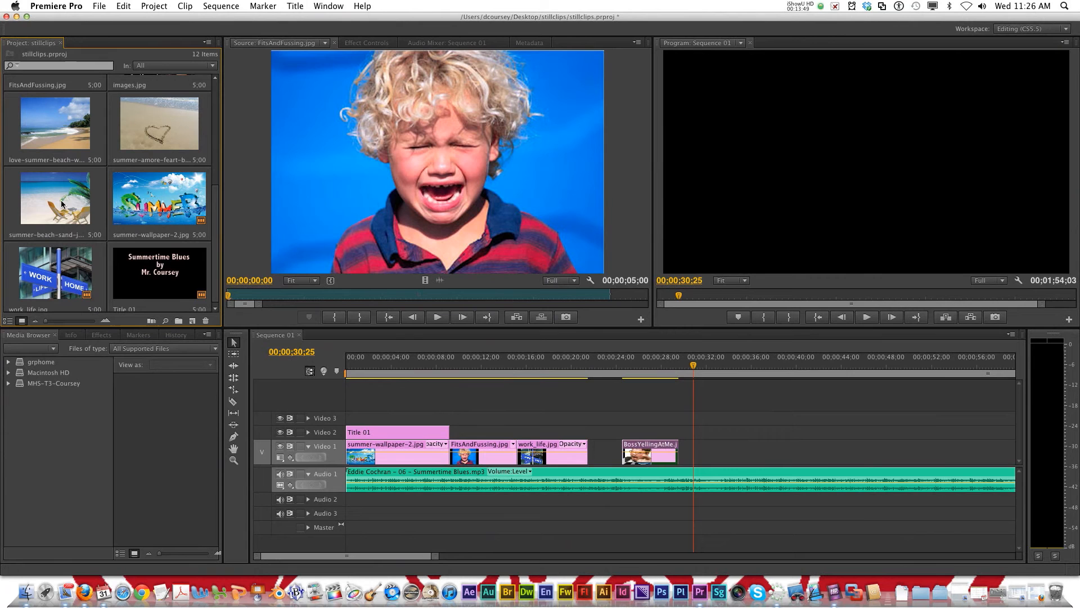
{"action": "left_click_drag", "start_coordinate": [137, 209], "coordinate": [695, 450]}
{"action": "key", "text": "space"}
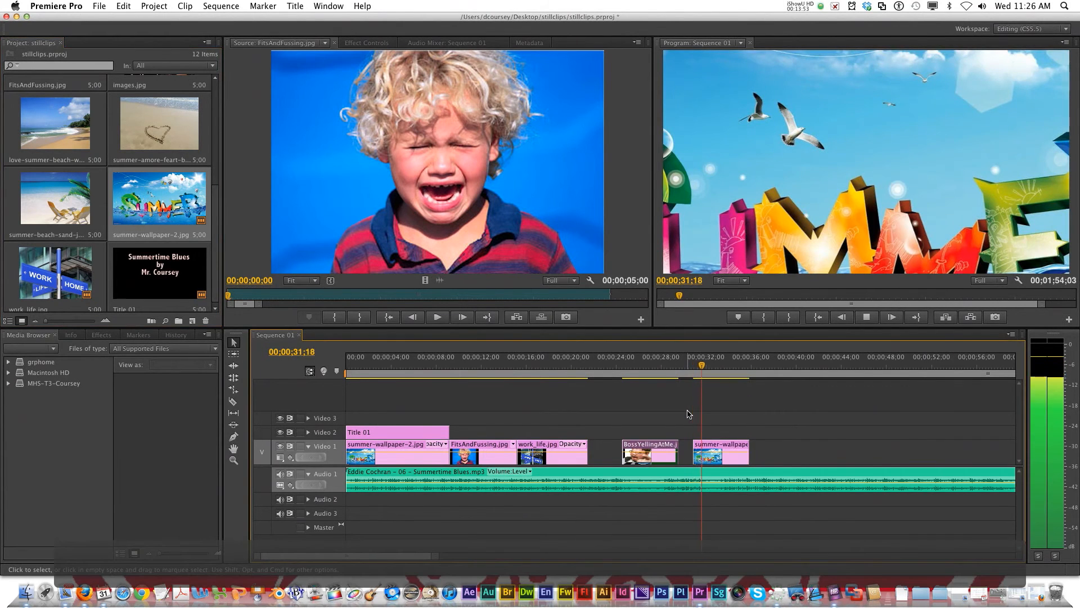
{"action": "key", "text": "space"}
- Scale the second summer-wallpaper-2.jpg clip on Video 1 to the frame size and check it near its start
{"action": "right_click", "coordinate": [722, 458]}
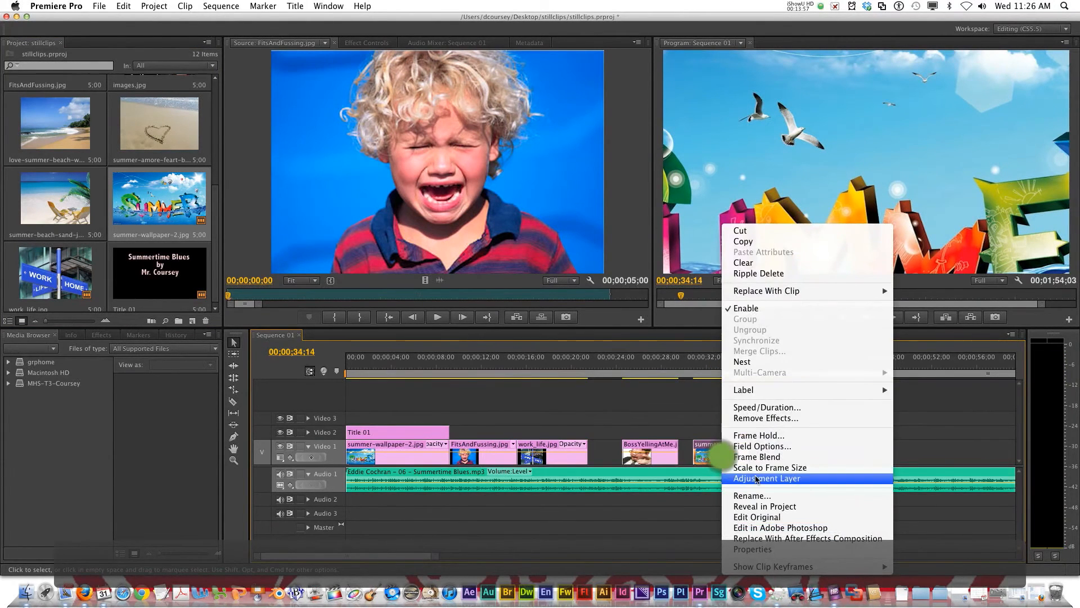
{"action": "left_click", "coordinate": [757, 472]}
{"action": "left_click_drag", "start_coordinate": [718, 374], "coordinate": [695, 374]}
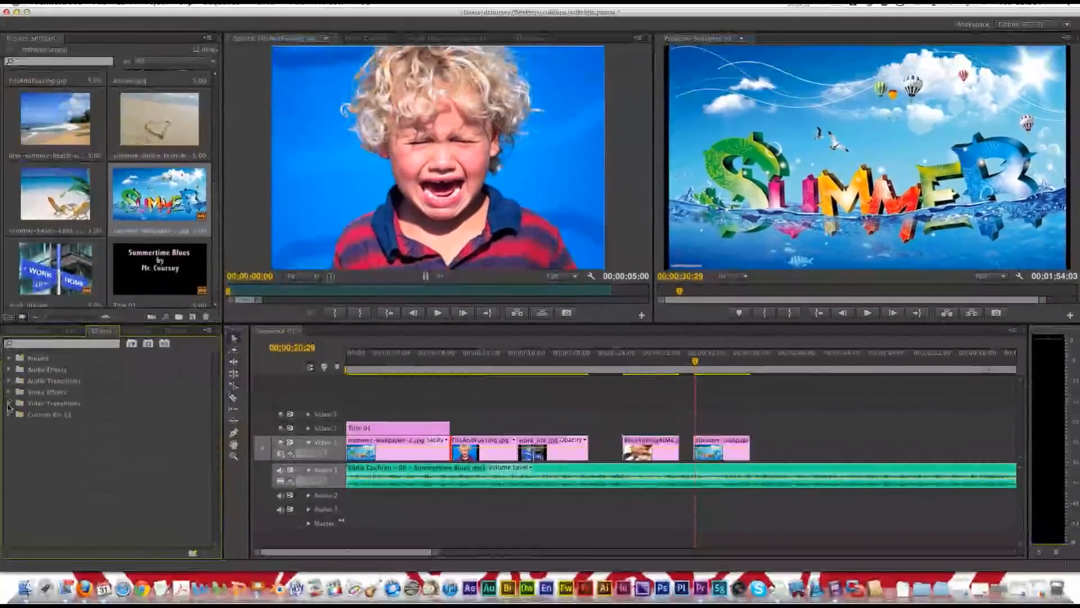
- Apply the Page Peel transition between the first wallpaper clip and FitsAndFussing.jpg on Video 1, and play it back
{"action": "left_click", "coordinate": [9, 407]}
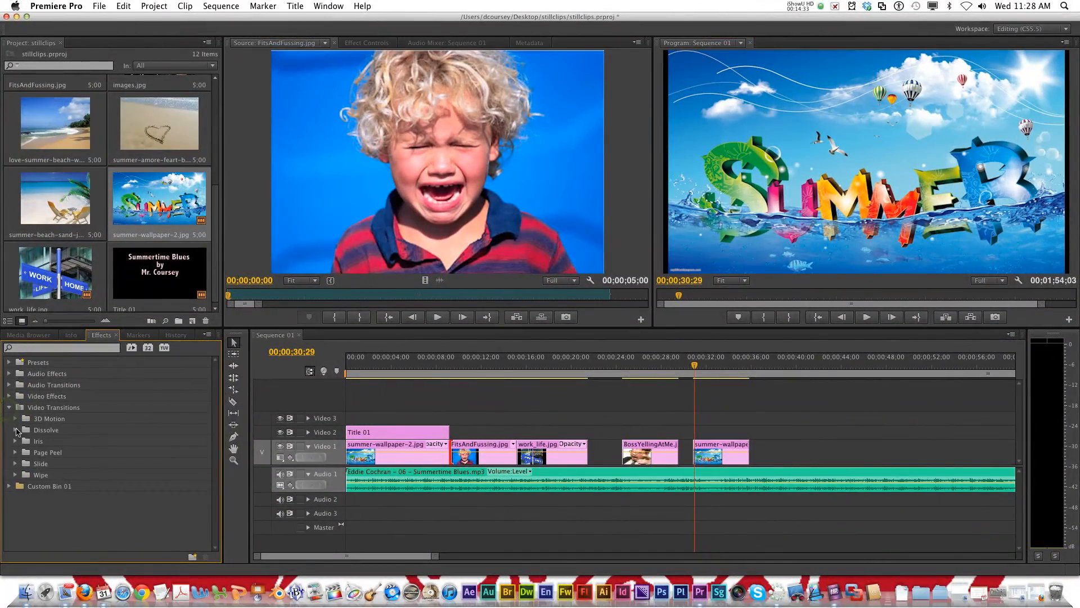
{"action": "left_click", "coordinate": [15, 419]}
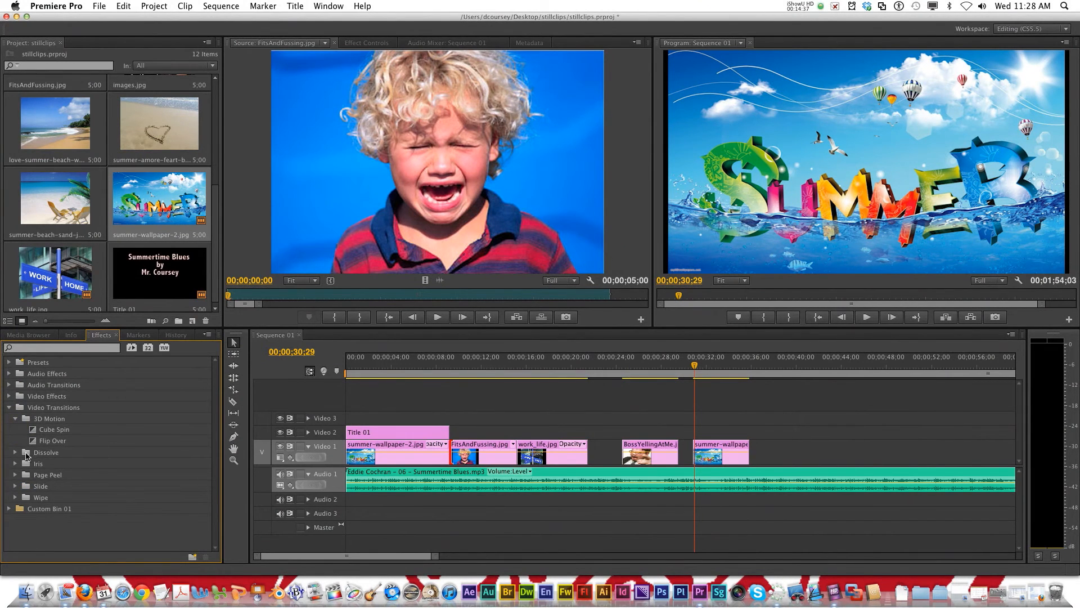
{"action": "left_click", "coordinate": [16, 475]}
{"action": "left_click_drag", "start_coordinate": [34, 487], "coordinate": [452, 457]}
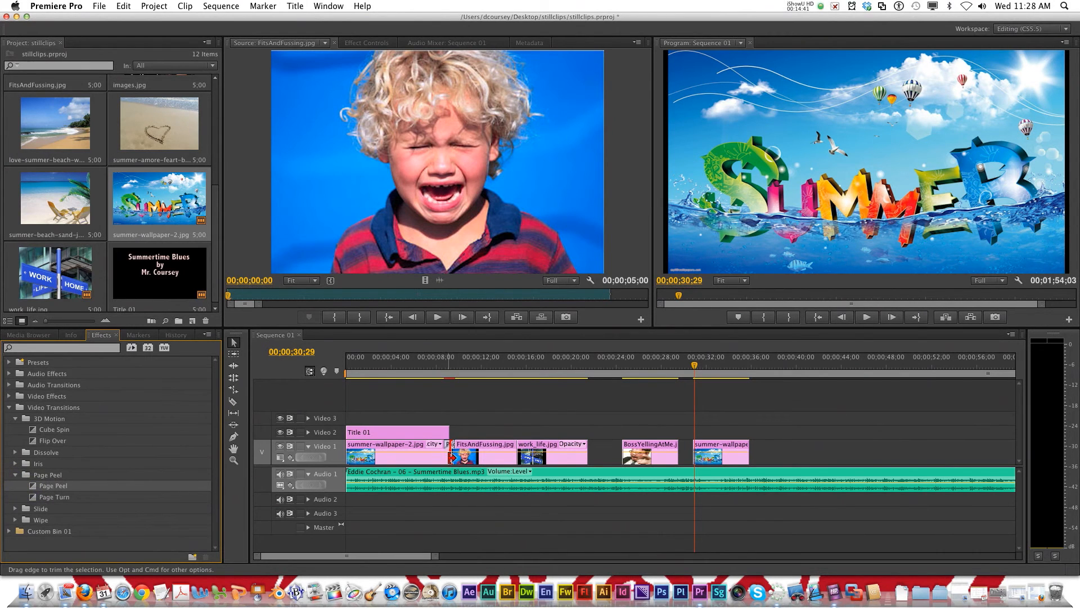
{"action": "left_click", "coordinate": [441, 374]}
{"action": "key", "text": "space"}
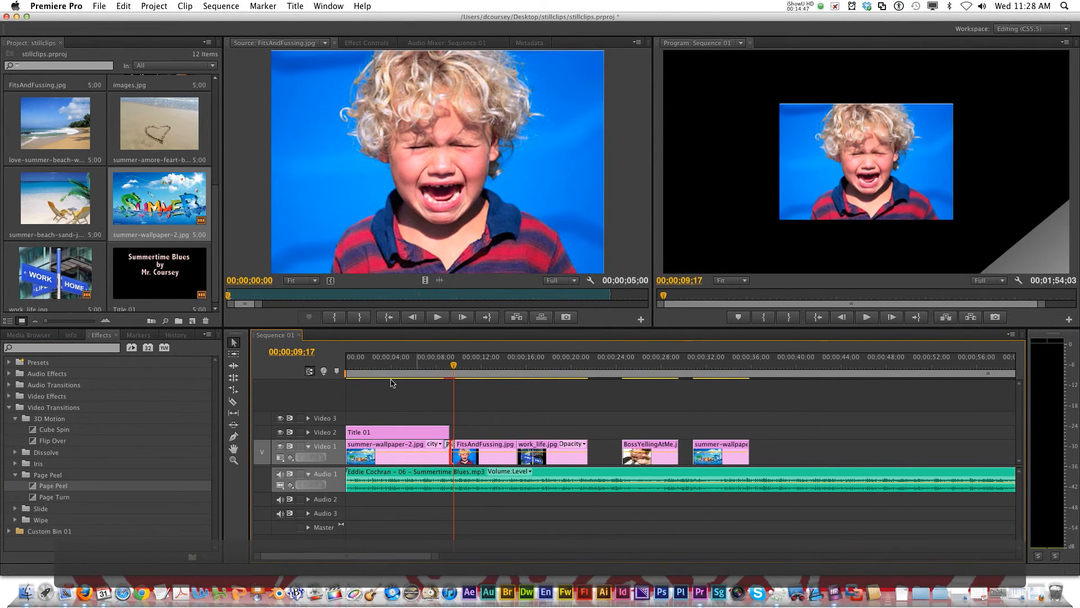
- Apply the Page Turn transition between FitsAndFussing.jpg and work_life.jpg on Video 1, and play it back
{"action": "left_click_drag", "start_coordinate": [54, 497], "coordinate": [515, 452]}
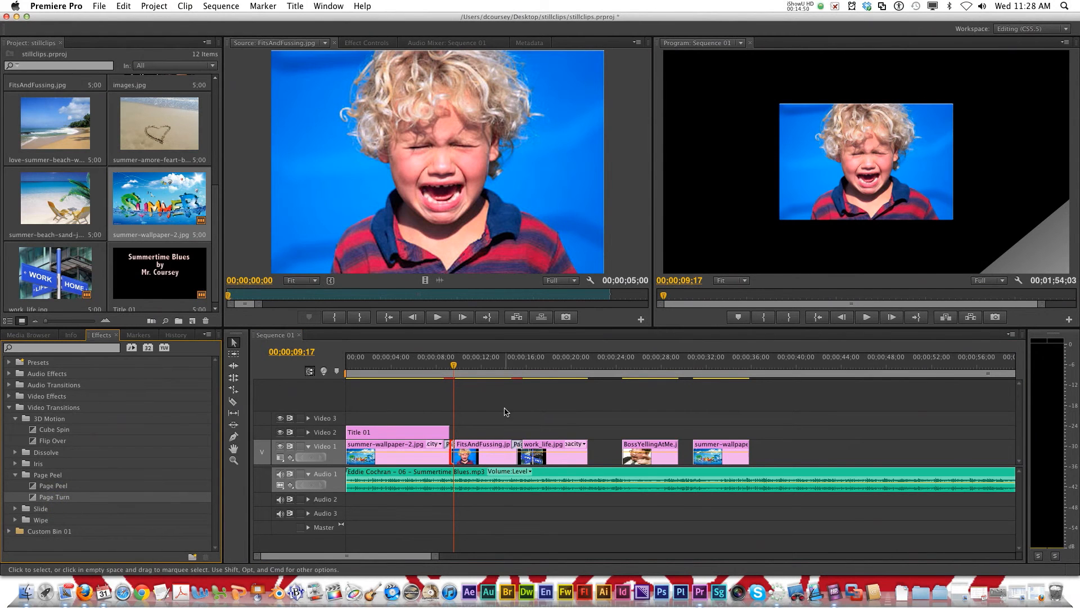
{"action": "left_click", "coordinate": [509, 380]}
{"action": "key", "text": "space"}
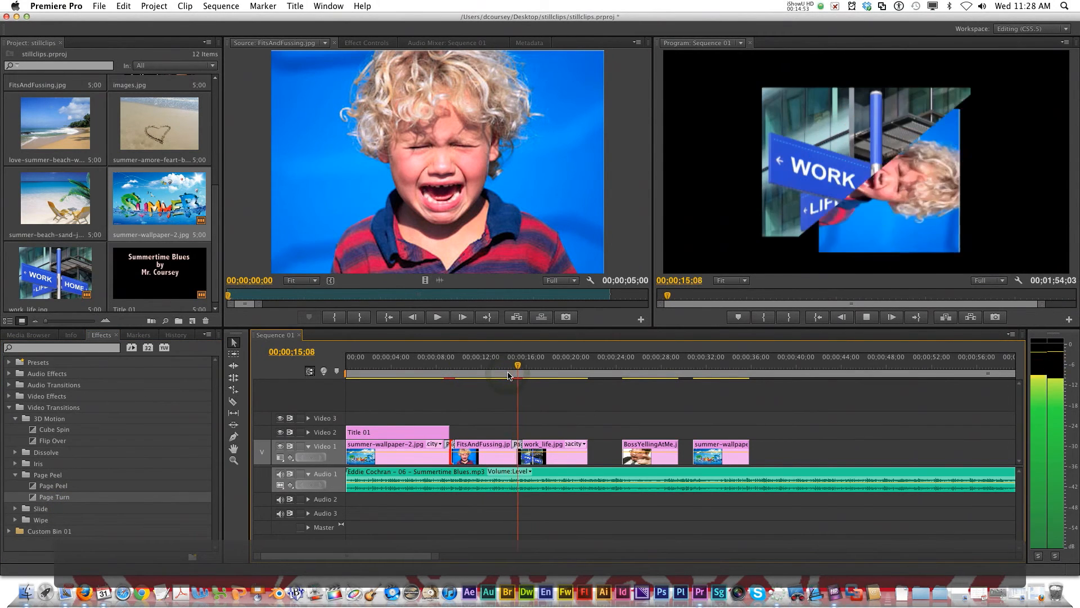
{"action": "key", "text": "space"}
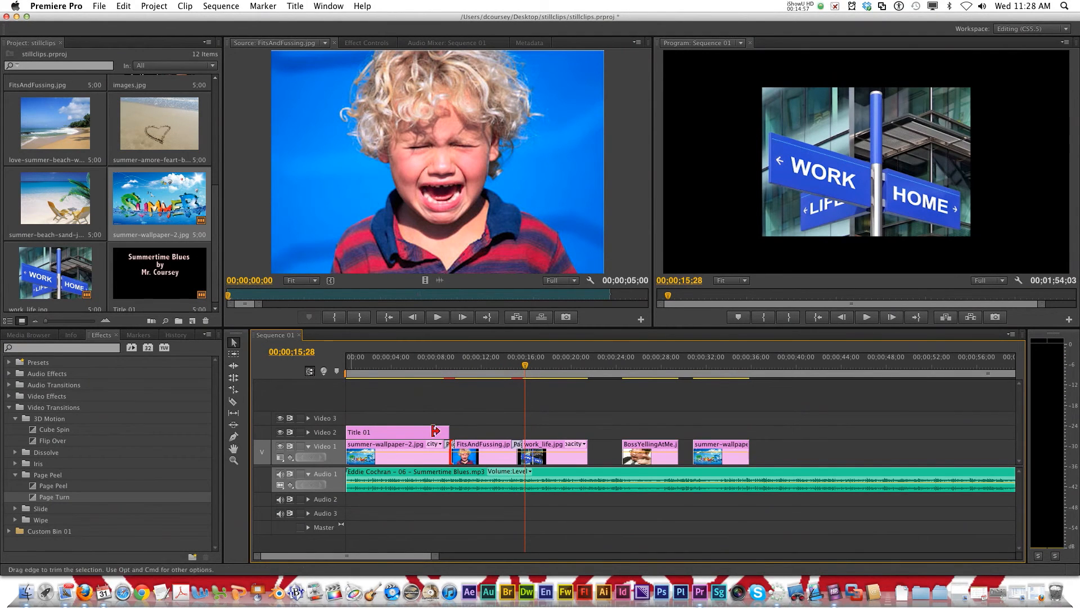
- Extend BossYellingAtMe.jpg to meet the second wallpaper clip, then add and preview a Cube Spin transition at that cut
{"action": "left_click_drag", "start_coordinate": [678, 448], "coordinate": [692, 447]}
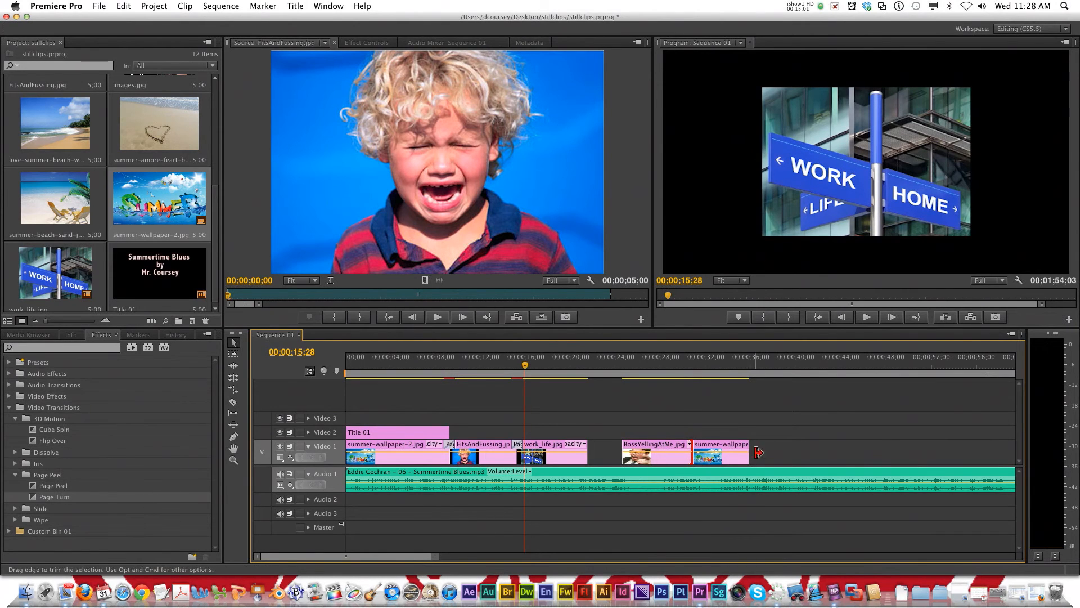
{"action": "left_click_drag", "start_coordinate": [34, 431], "coordinate": [700, 460]}
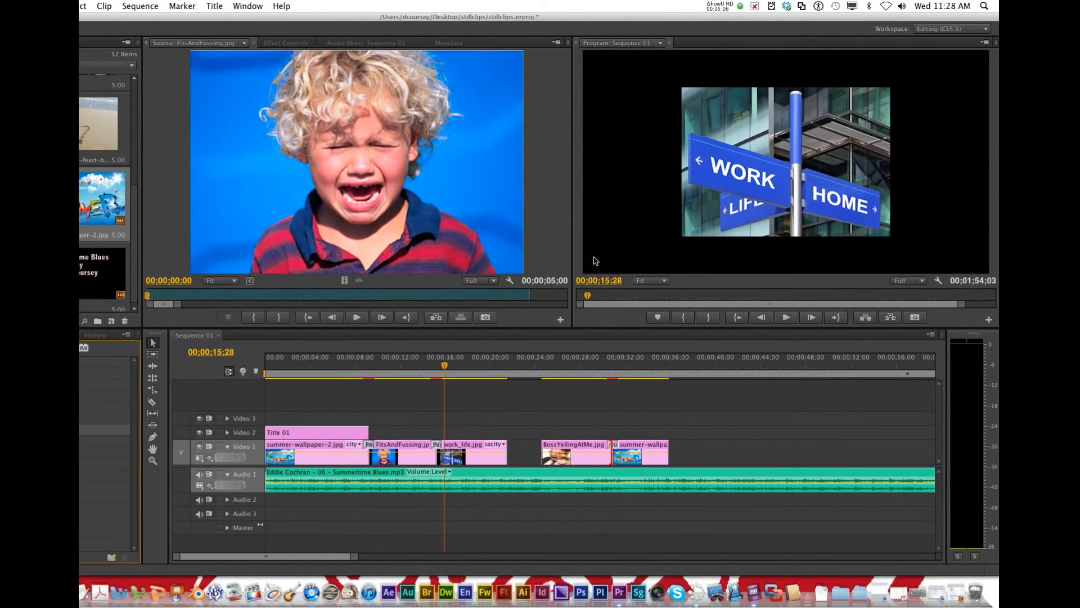
{"action": "left_click", "coordinate": [604, 372]}
{"action": "key", "text": "space"}
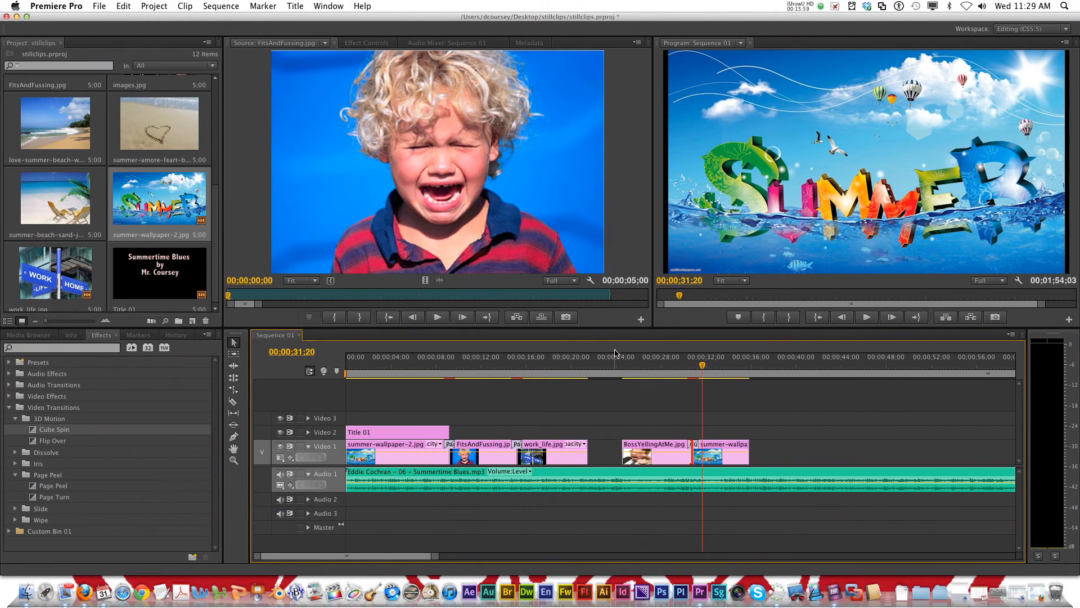
- Save the project and set up a media export of the sequence in H.264 format
{"action": "left_click", "coordinate": [99, 6]}
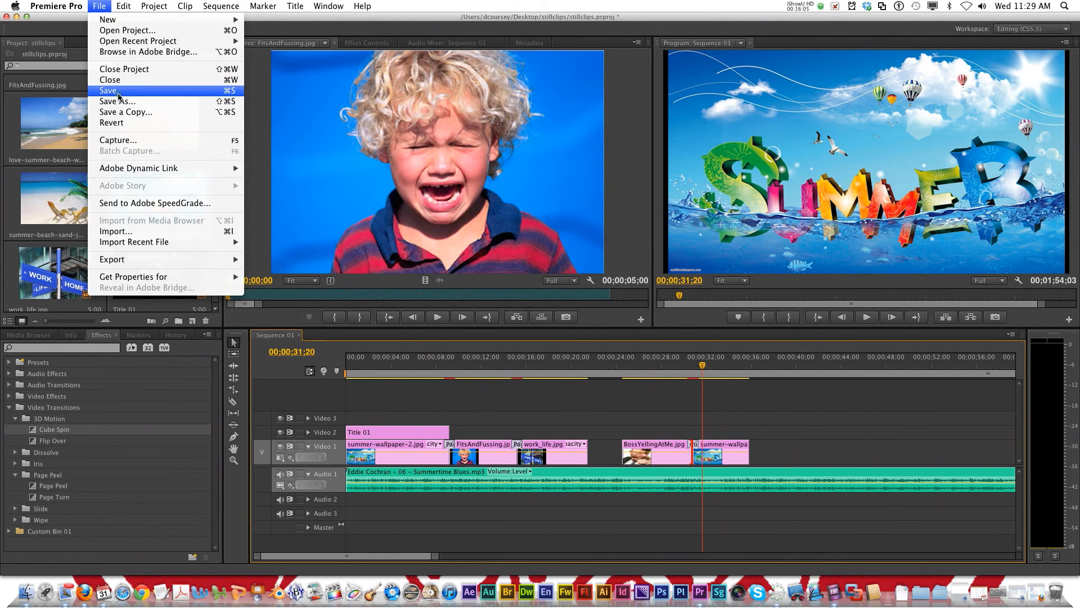
{"action": "left_click", "coordinate": [119, 97]}
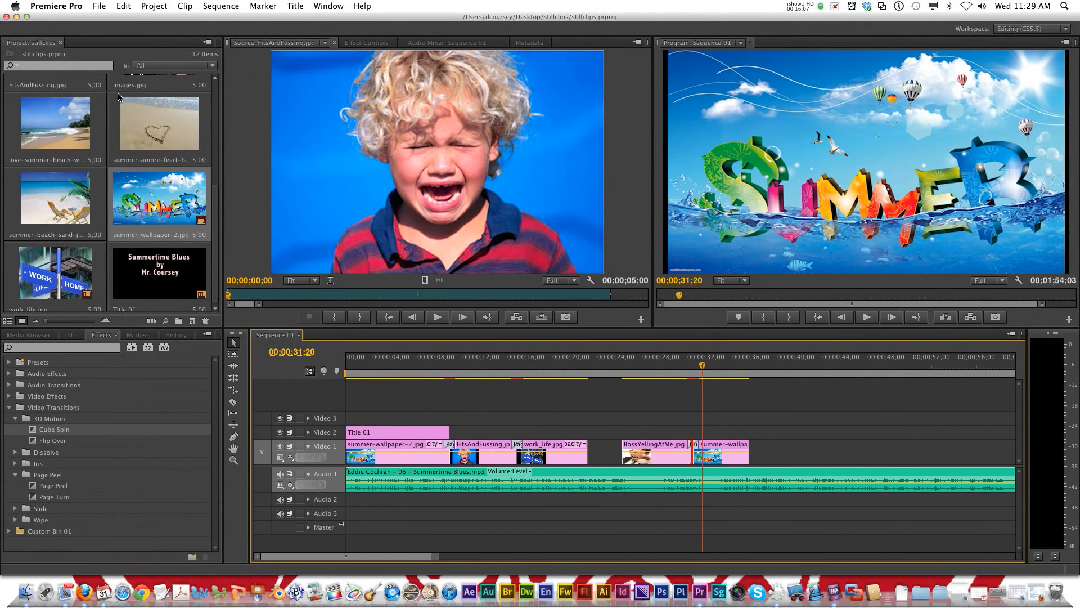
{"action": "left_click", "coordinate": [99, 7]}
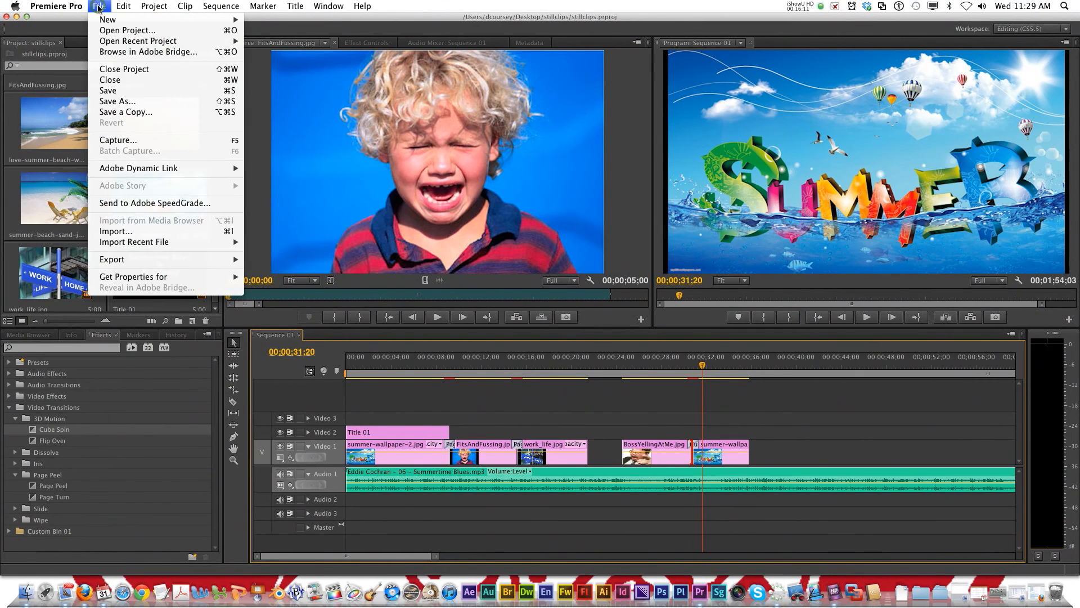
{"action": "mouse_move", "coordinate": [230, 259]}
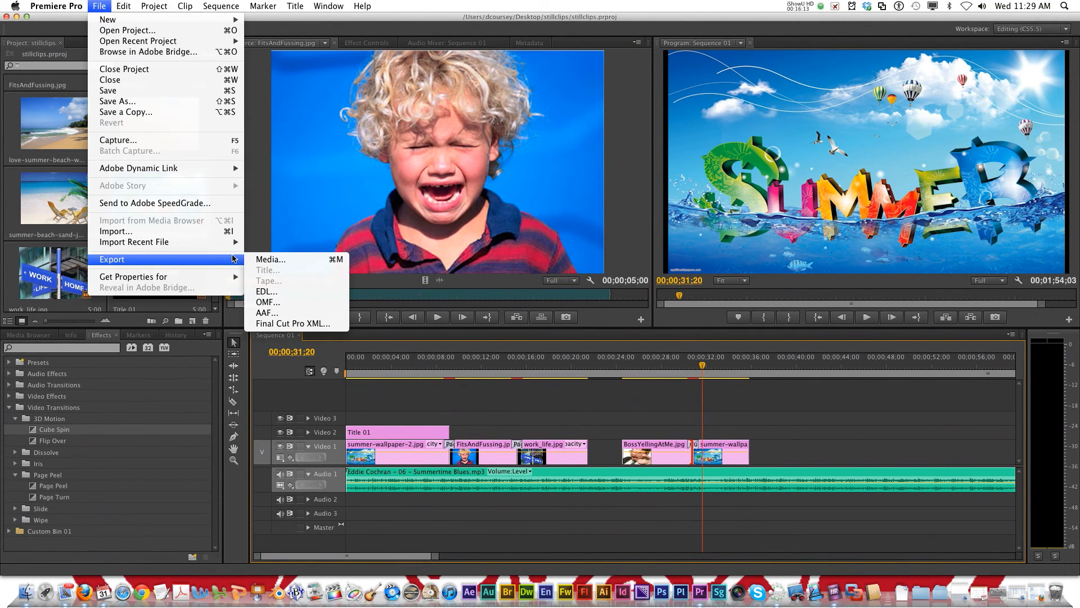
{"action": "left_click", "coordinate": [270, 260]}
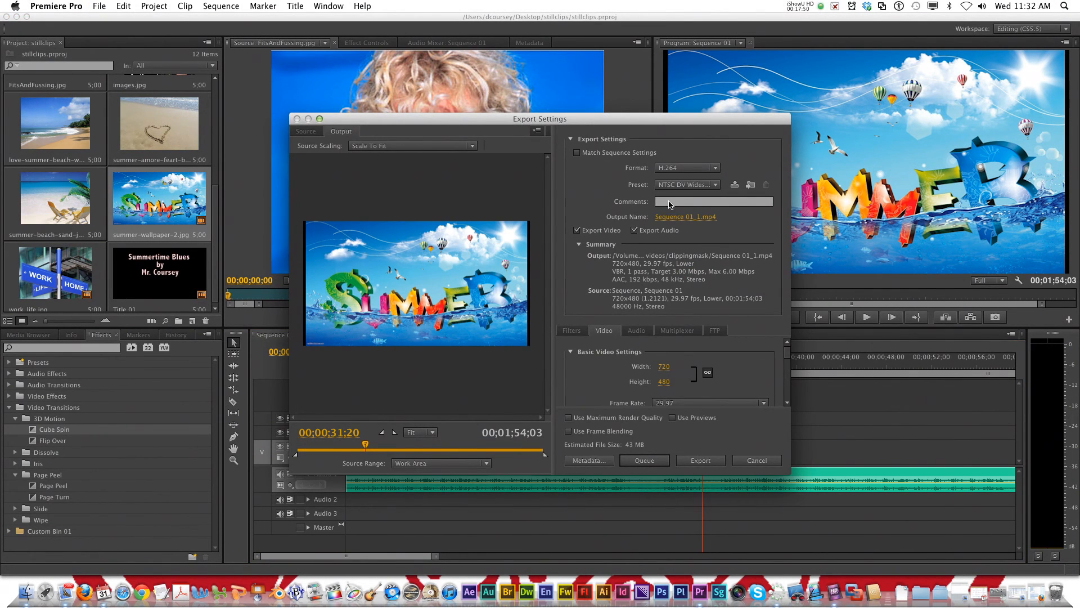
{"action": "left_click", "coordinate": [691, 170]}
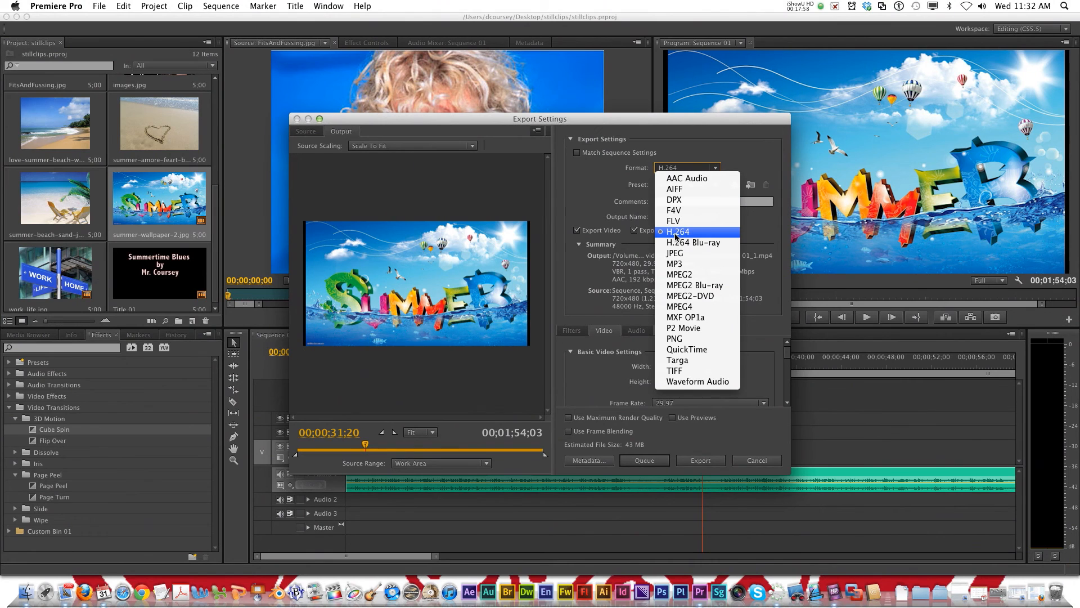
{"action": "left_click", "coordinate": [716, 234]}
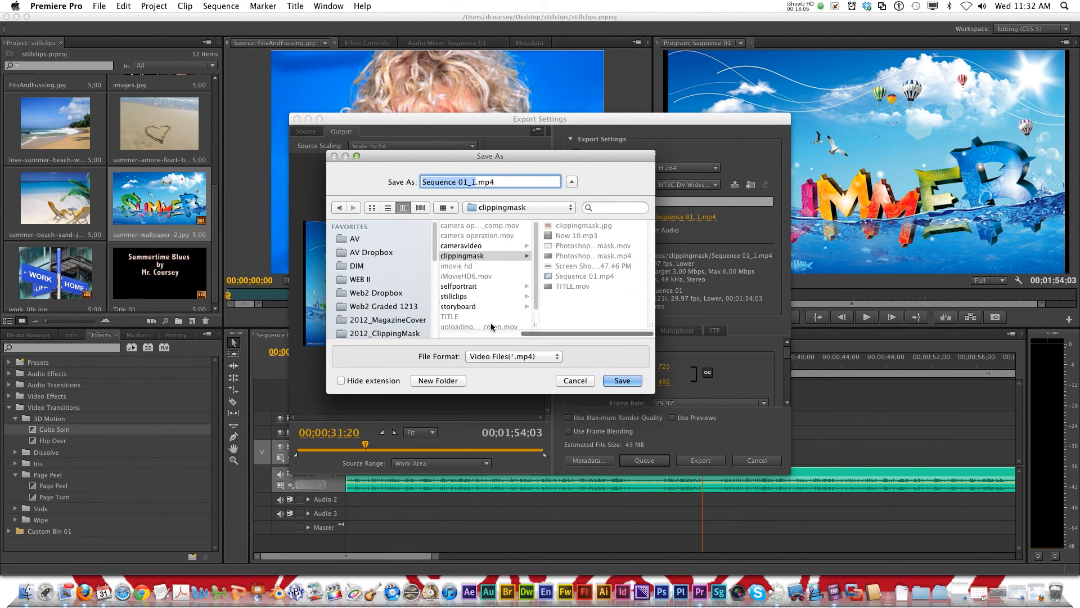
- Choose the stillclips folder on the Desktop as the destination for the exported video
{"action": "scroll", "coordinate": [376, 303], "scroll_direction": "down", "scroll_amount": 5}
{"action": "scroll", "coordinate": [368, 284], "scroll_direction": "up", "scroll_amount": 1}
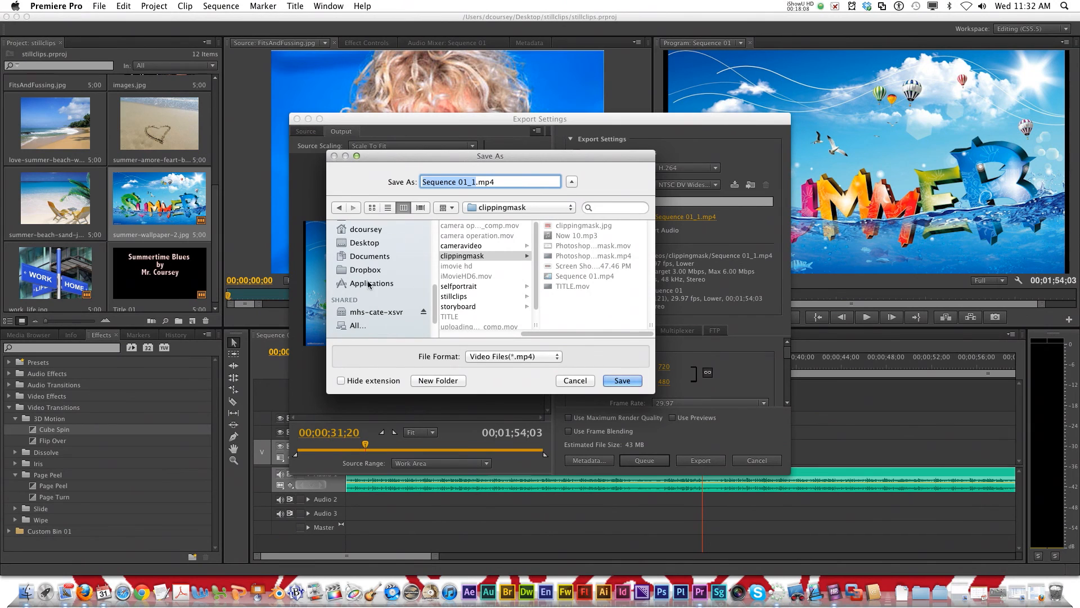
{"action": "left_click", "coordinate": [370, 245]}
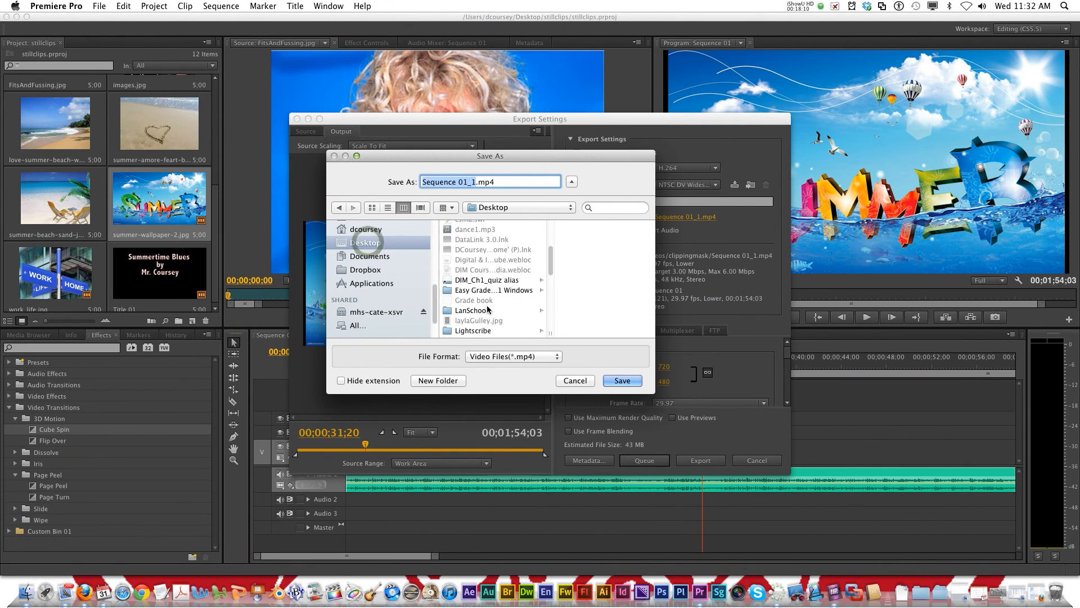
{"action": "scroll", "coordinate": [487, 309], "scroll_direction": "down", "scroll_amount": 3}
{"action": "left_click", "coordinate": [499, 300]}
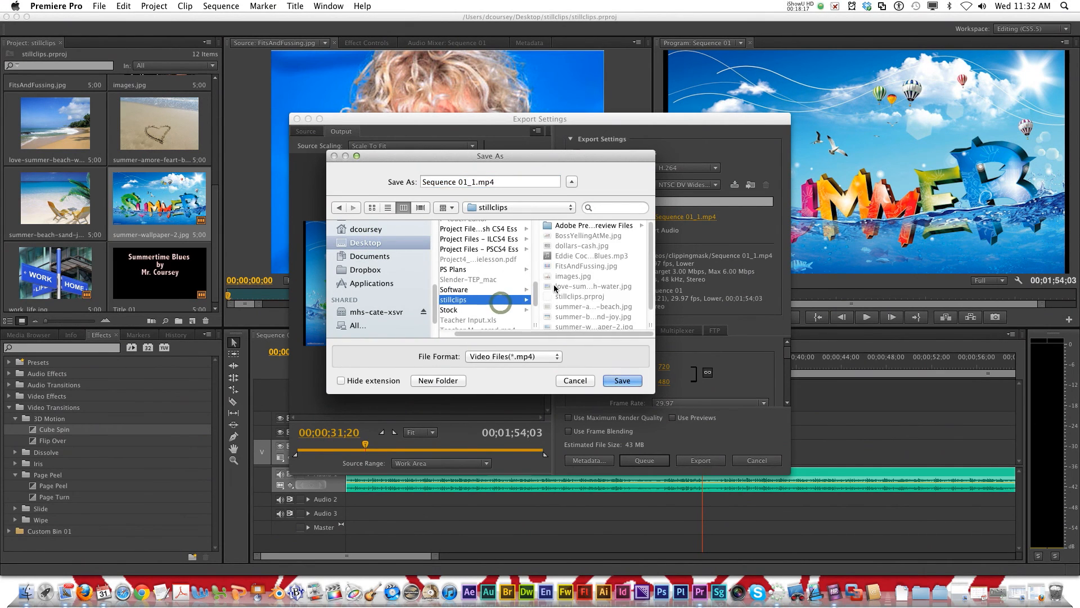
- Name the output file 2b_lastnamei_stillclips.mp4 in the stillclips folder and export the video
{"action": "left_click", "coordinate": [475, 183]}
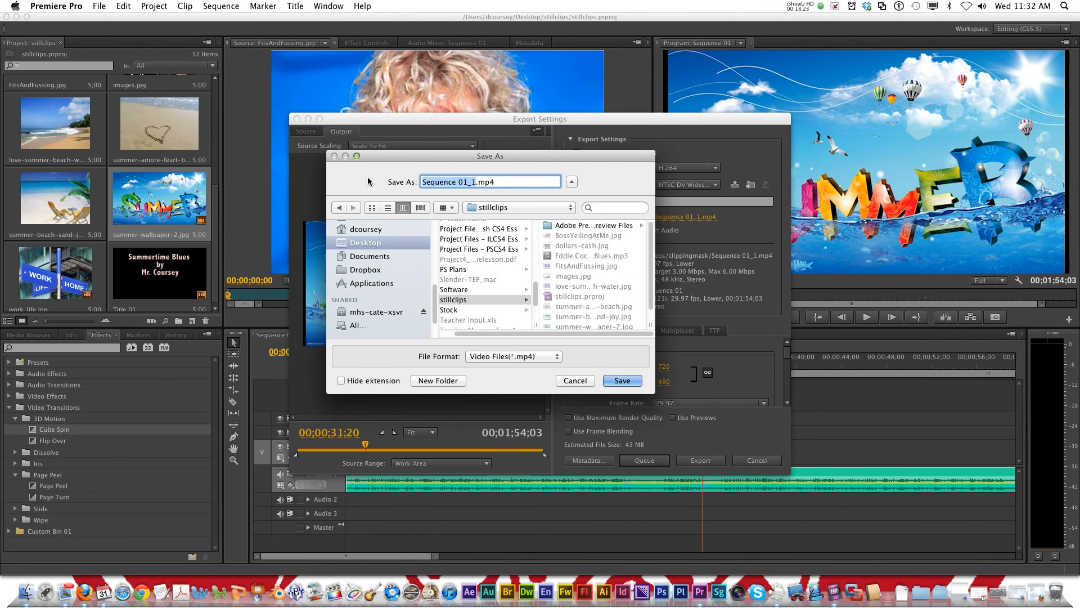
{"action": "type", "text": "2"}
{"action": "type", "text": "b_"}
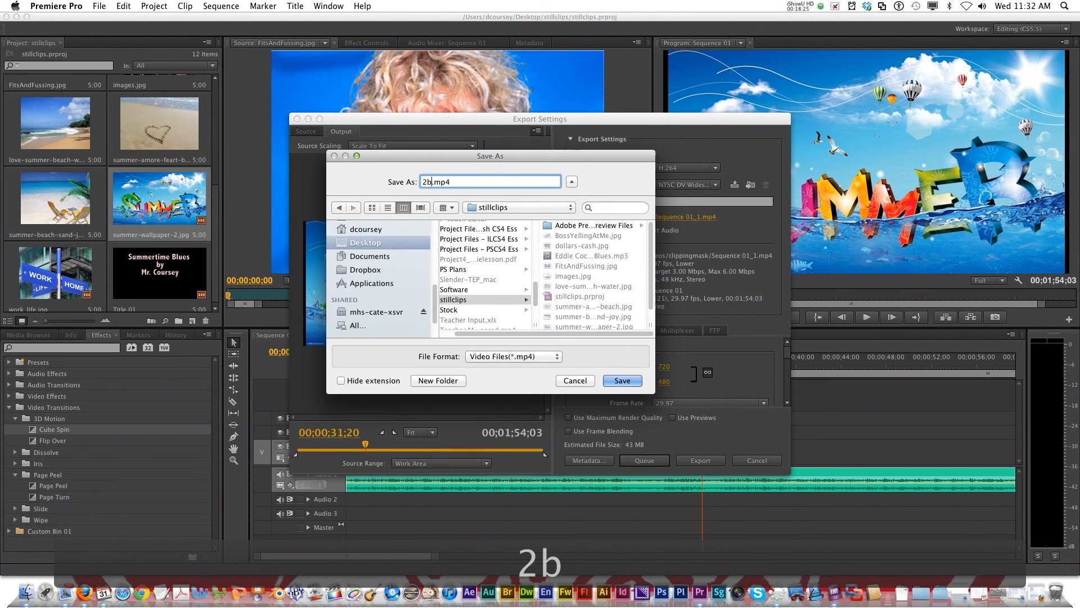
{"action": "type", "text": "last"}
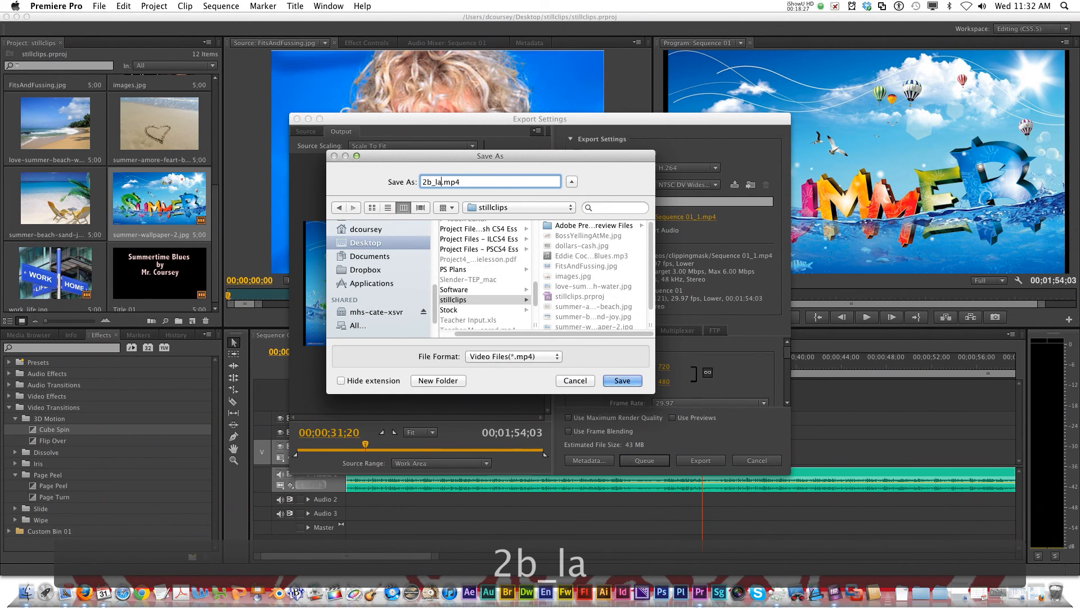
{"action": "type", "text": "name"}
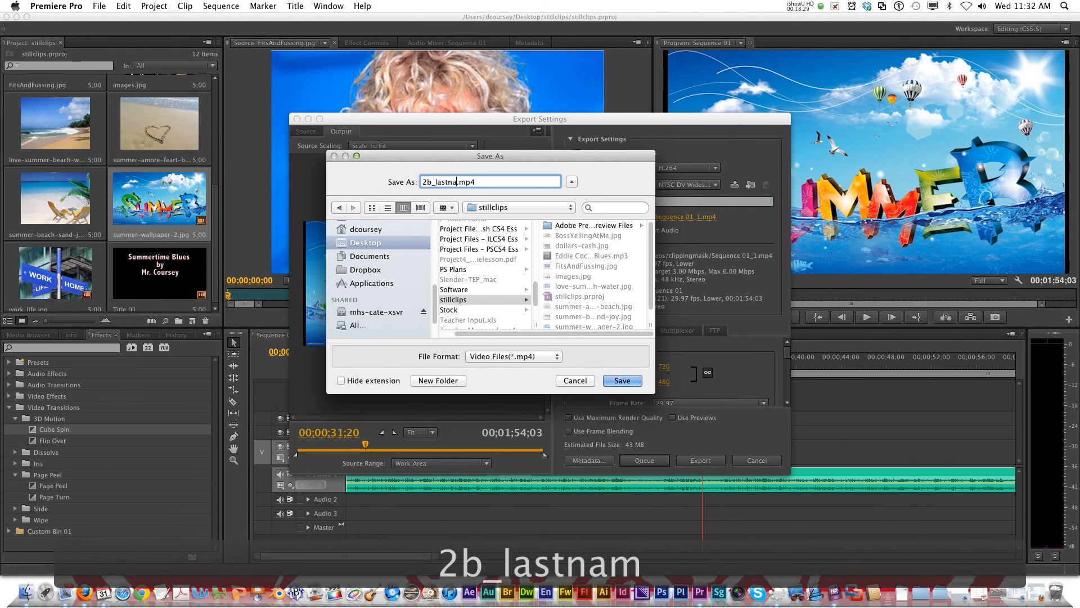
{"action": "type", "text": "i_"}
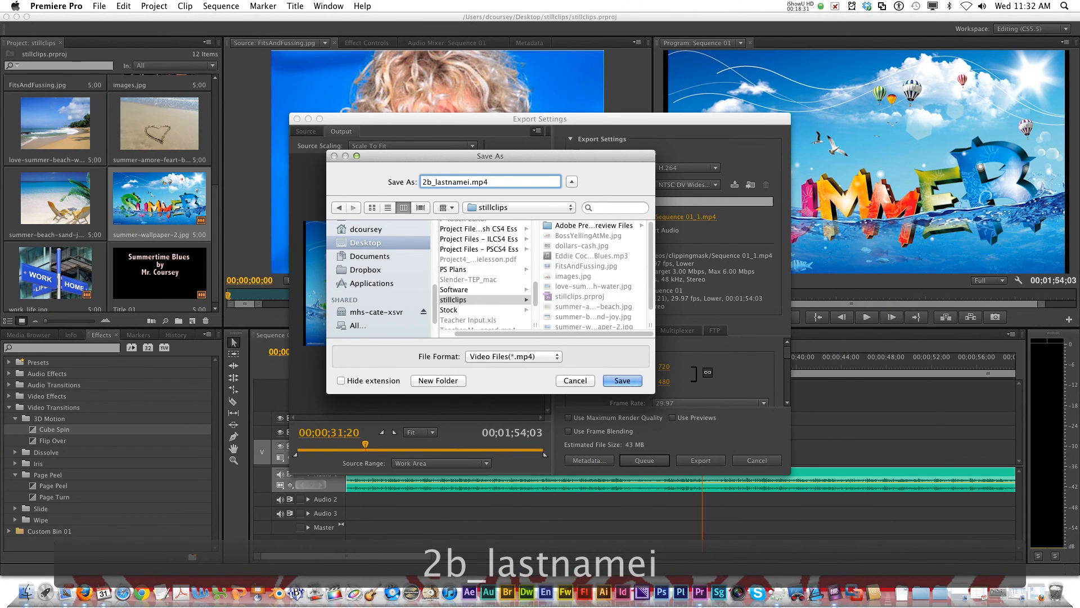
{"action": "type", "text": "stillcl"}
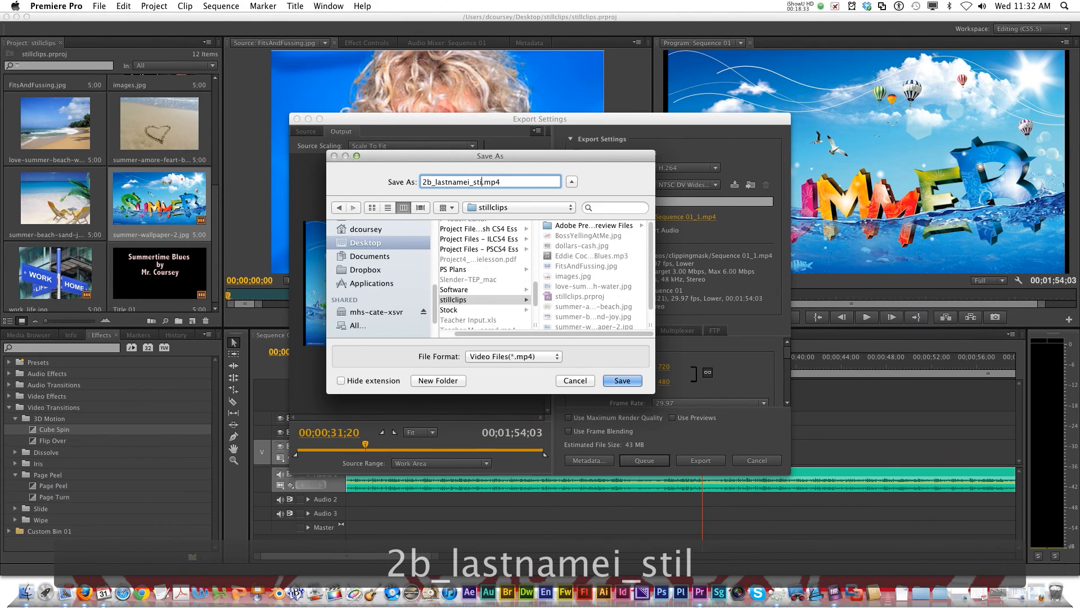
{"action": "type", "text": "ips"}
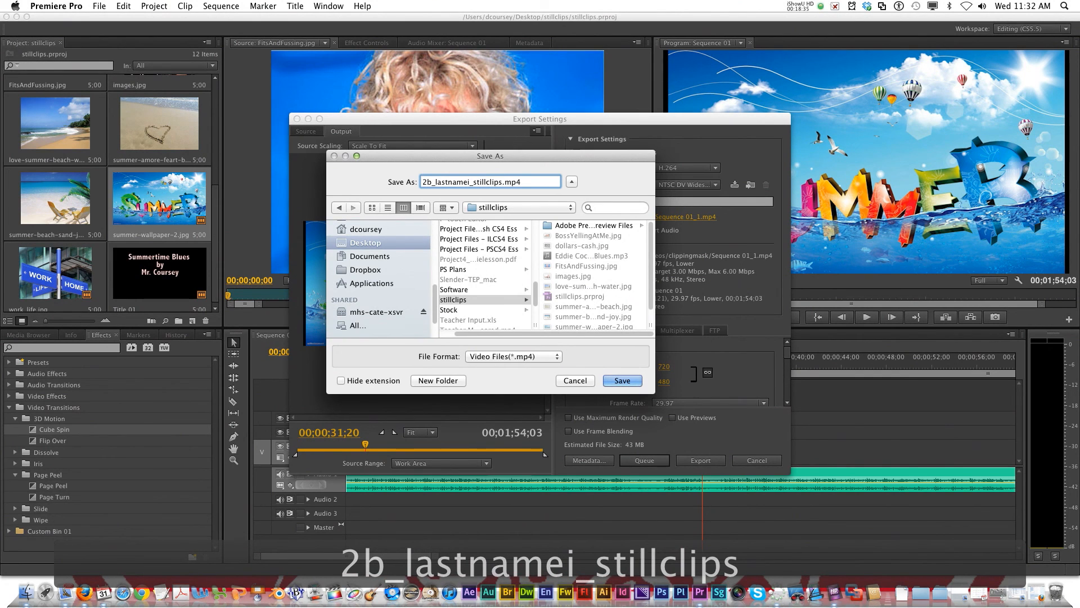
{"action": "left_click", "coordinate": [506, 300]}
{"action": "left_click", "coordinate": [622, 380]}
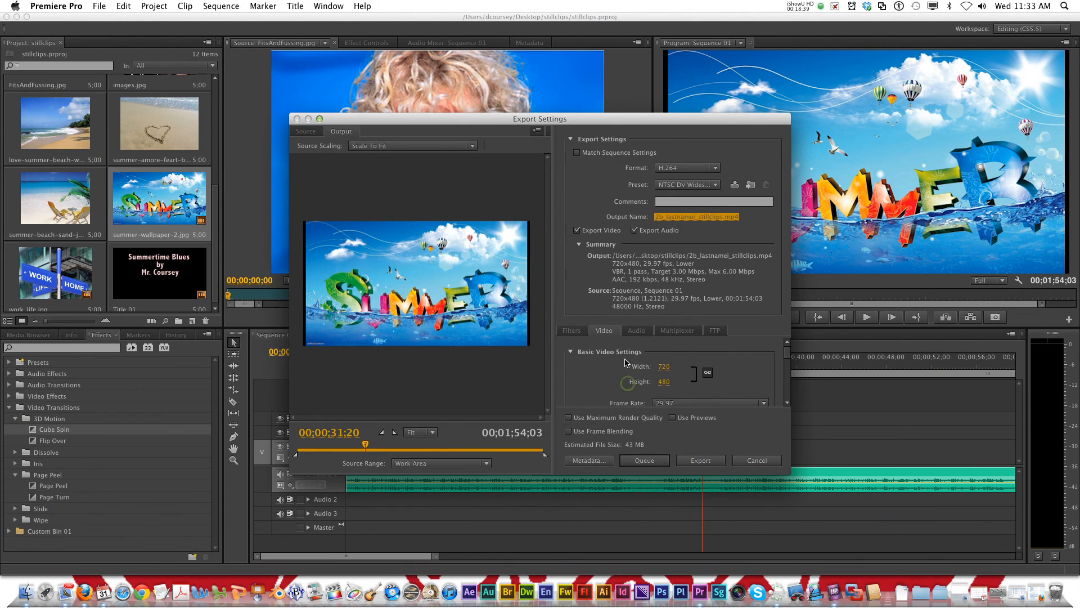
{"action": "left_click", "coordinate": [700, 460]}
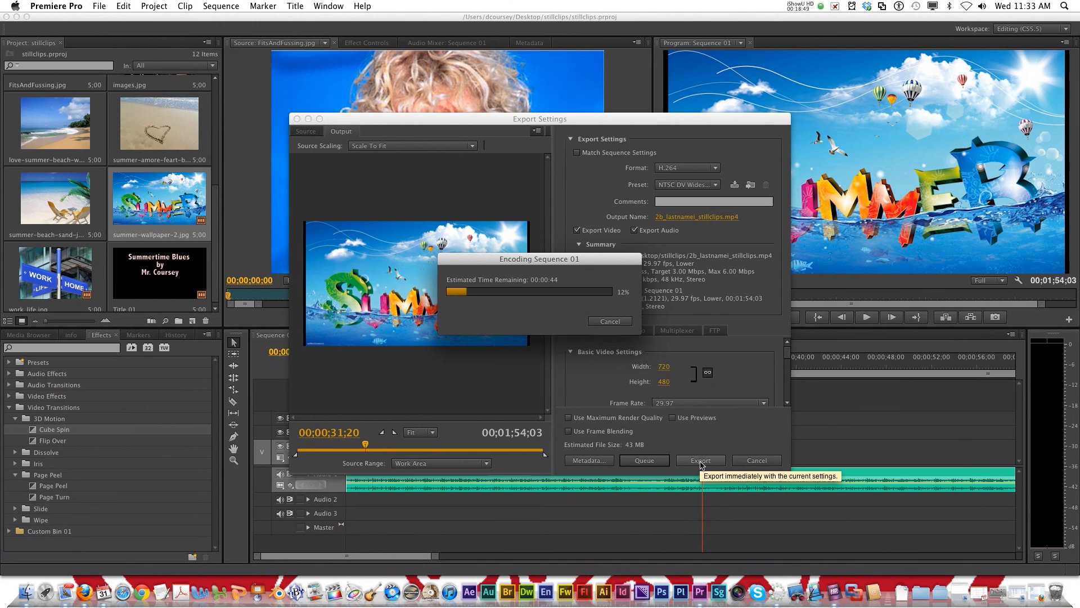
- Switch to Finder and preview the exported 2b_lastnamei_stillclips.mp4 in the stillclips folder
{"action": "left_click", "coordinate": [27, 591]}
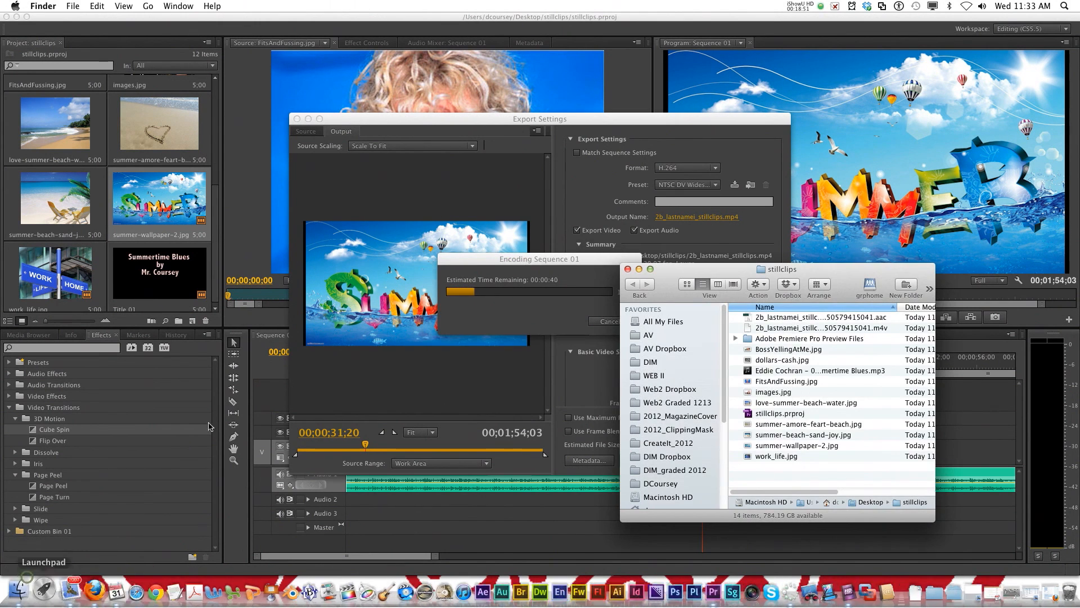
{"action": "left_click_drag", "start_coordinate": [732, 268], "coordinate": [566, 232]}
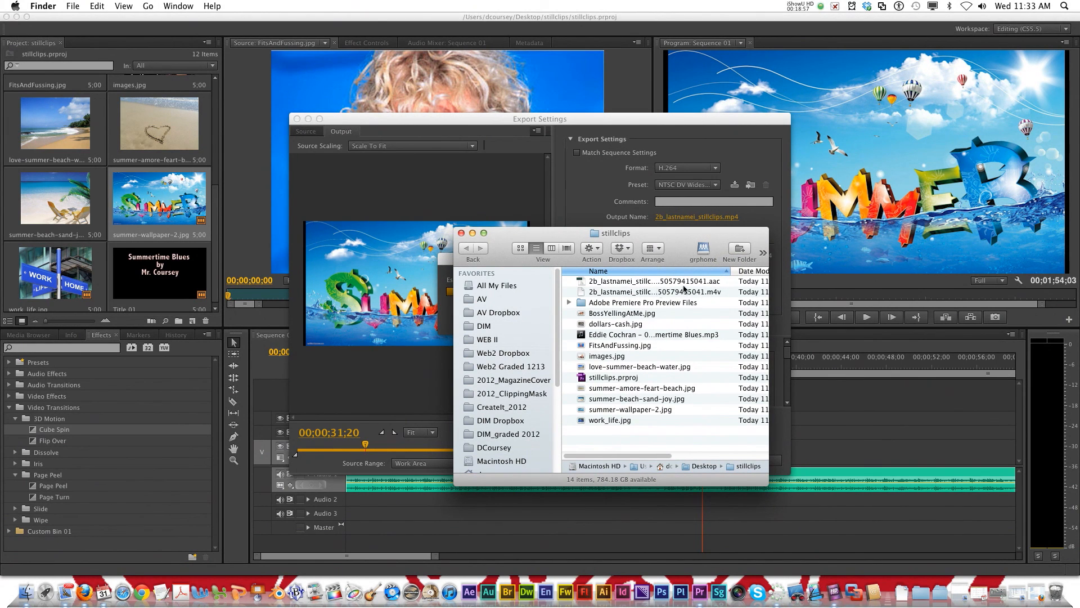
{"action": "left_click_drag", "start_coordinate": [715, 243], "coordinate": [583, 361]}
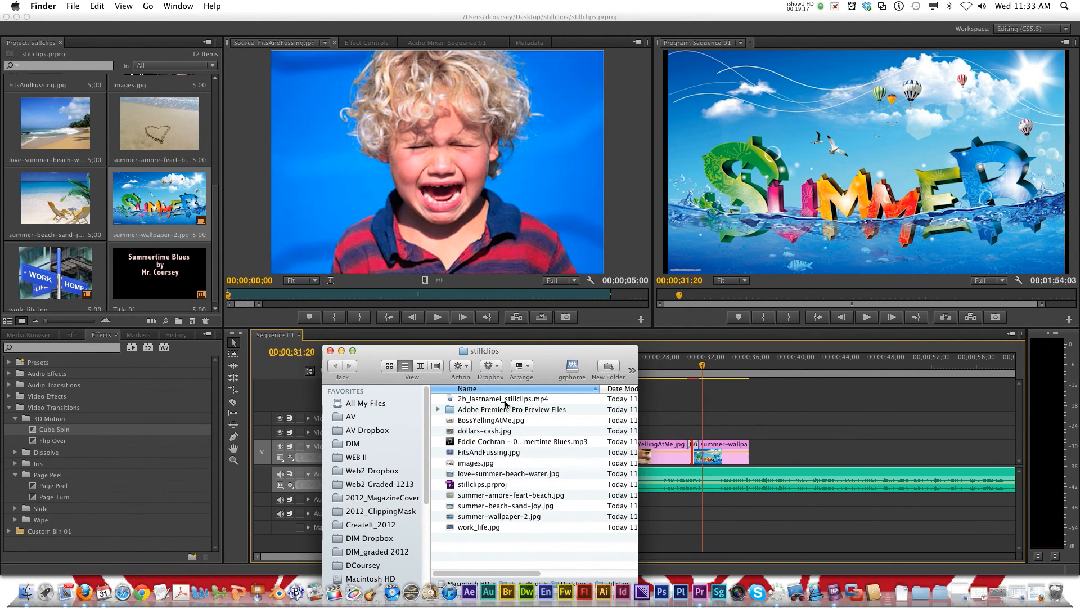
{"action": "left_click", "coordinate": [506, 400]}
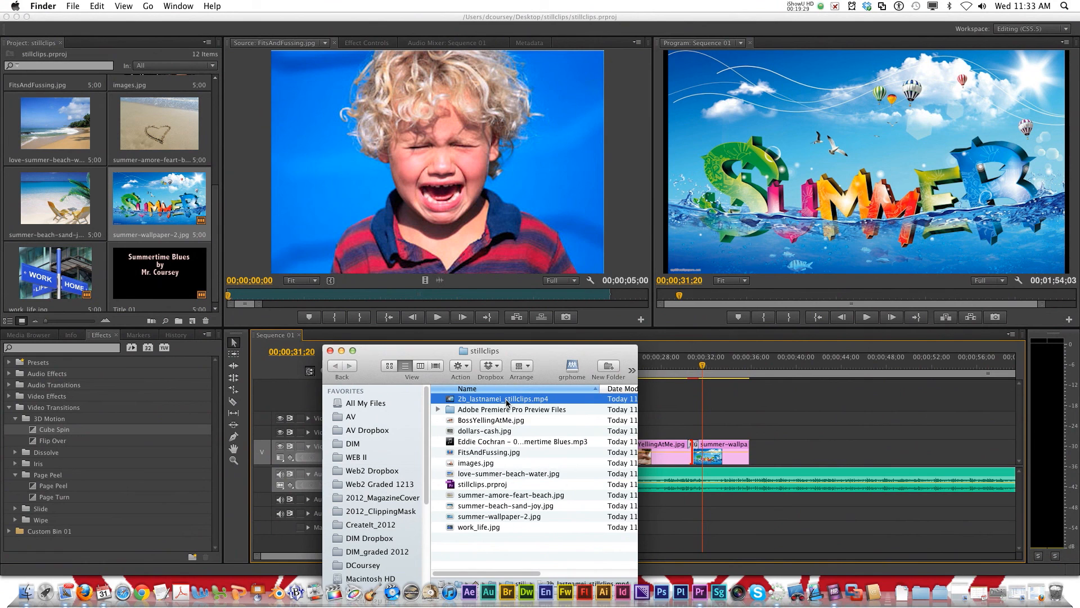
{"action": "key", "text": "space"}
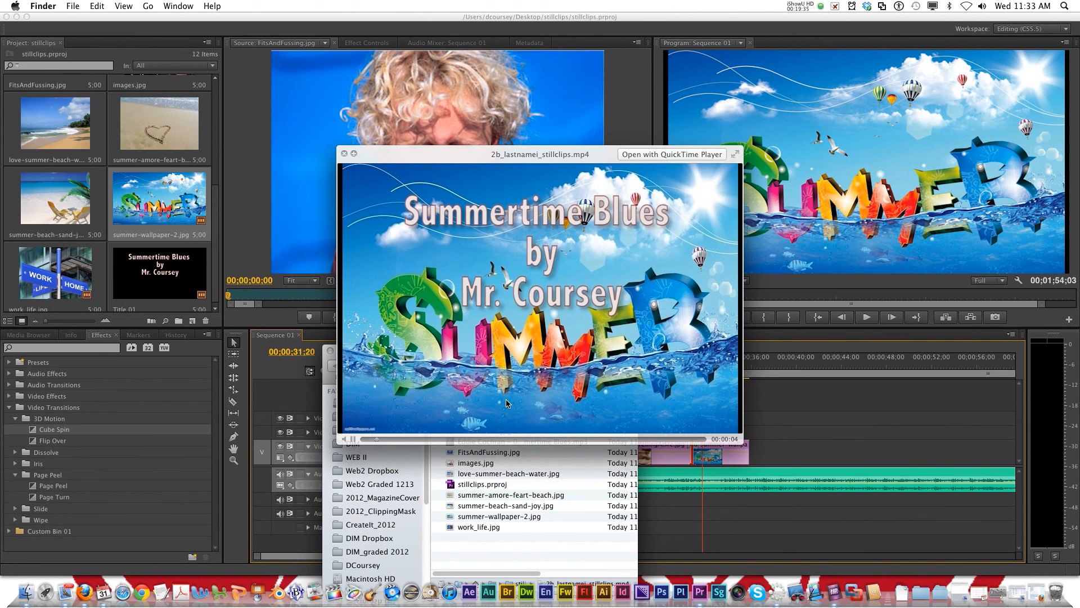
{"action": "key", "text": "space"}
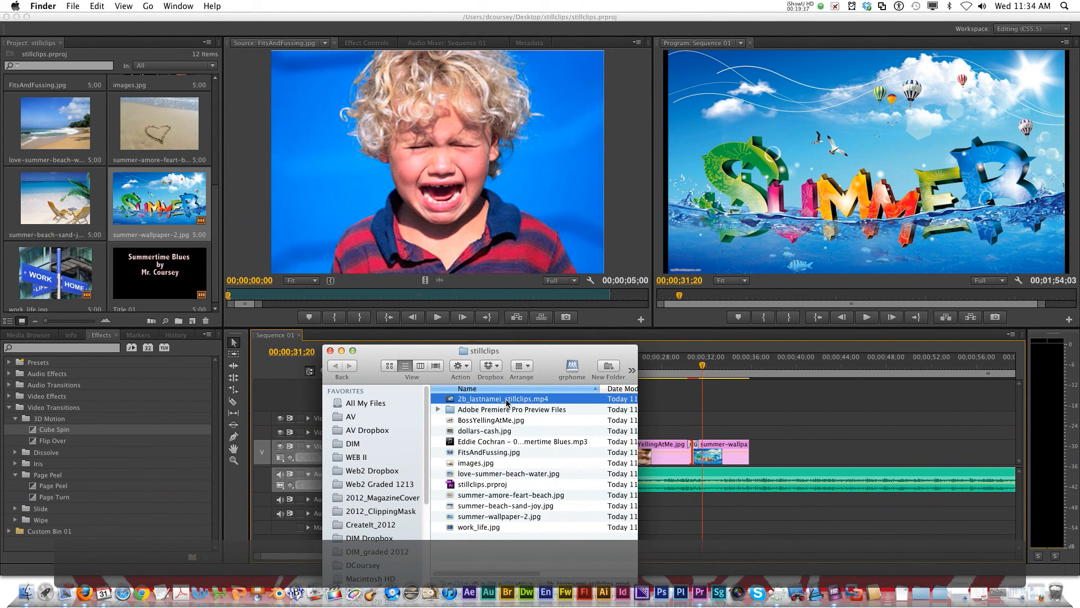